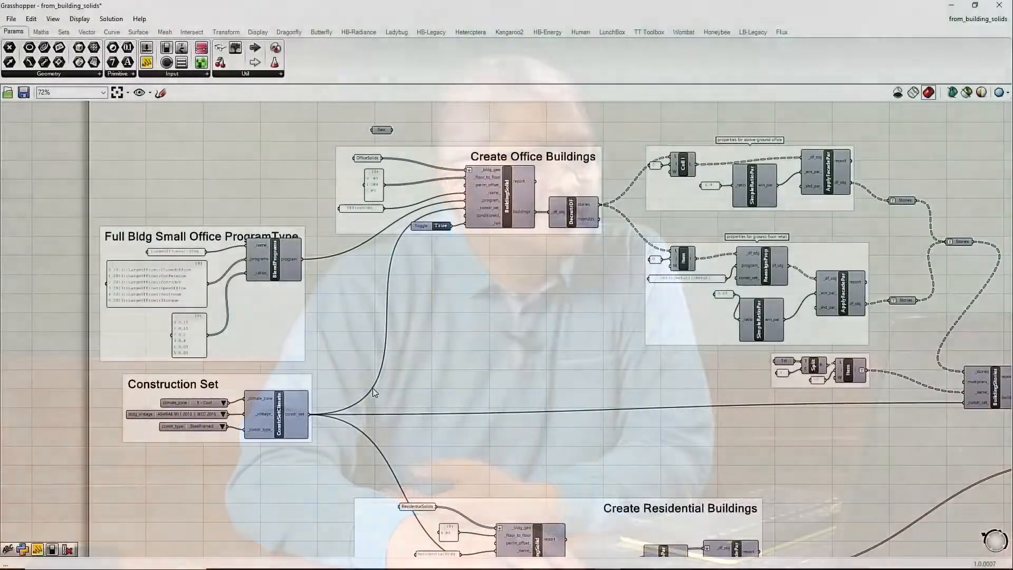
# Step: Restore the Grasshopper window beside the Rhino model and disable the preview of the OfficeSolids geometry
pyautogui.scroll(-3, 498, 286)
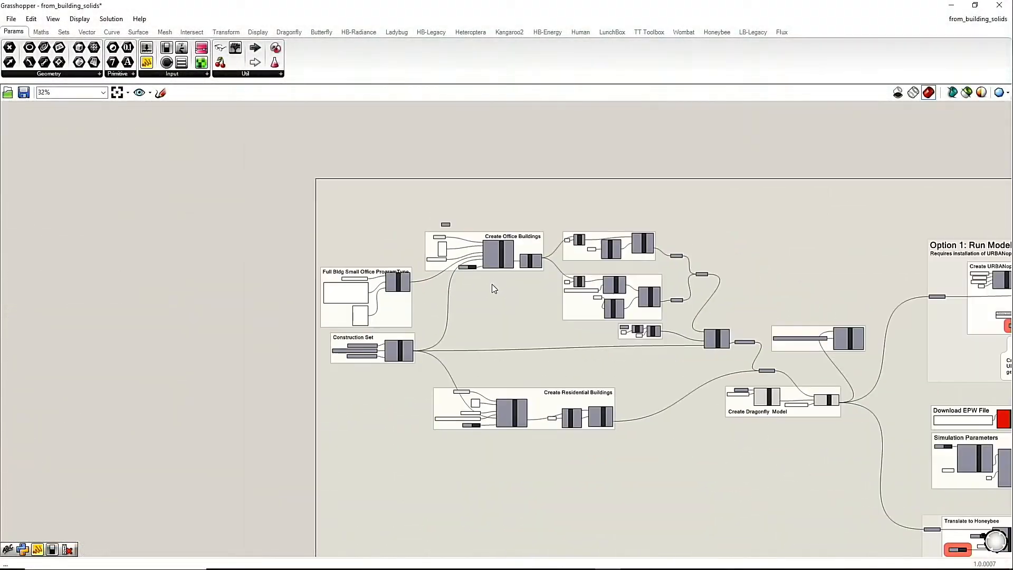
pyautogui.scroll(5, 443, 252)
pyautogui.scroll(1, 442, 253)
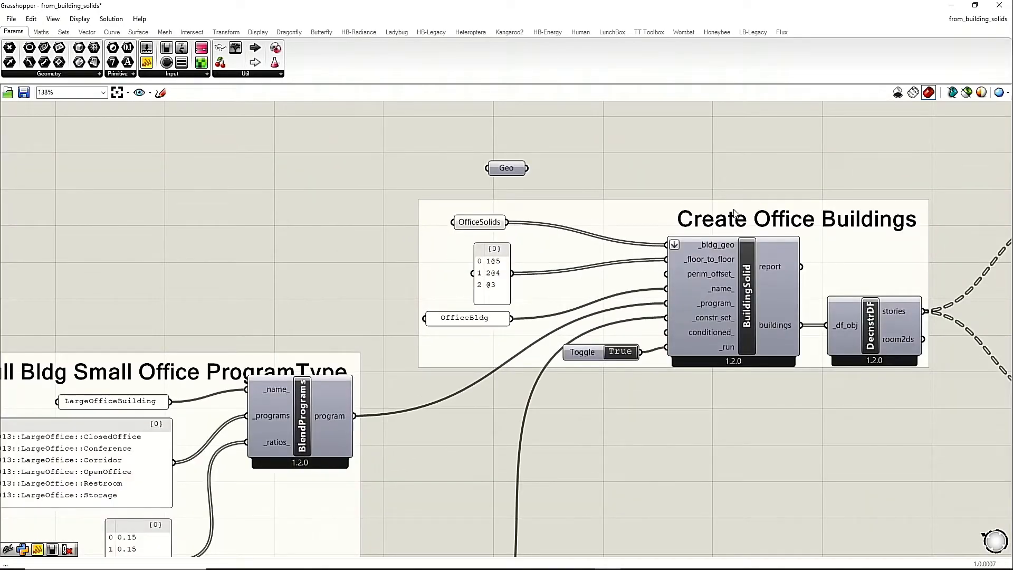
pyautogui.scroll(-3, 735, 213)
pyautogui.scroll(5, 838, 258)
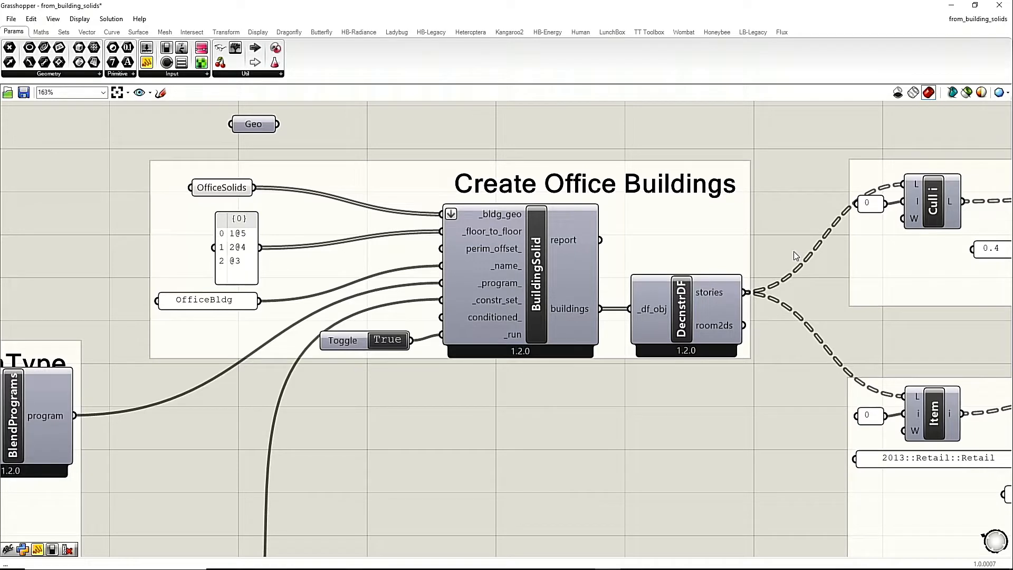
pyautogui.scroll(-1, 794, 252)
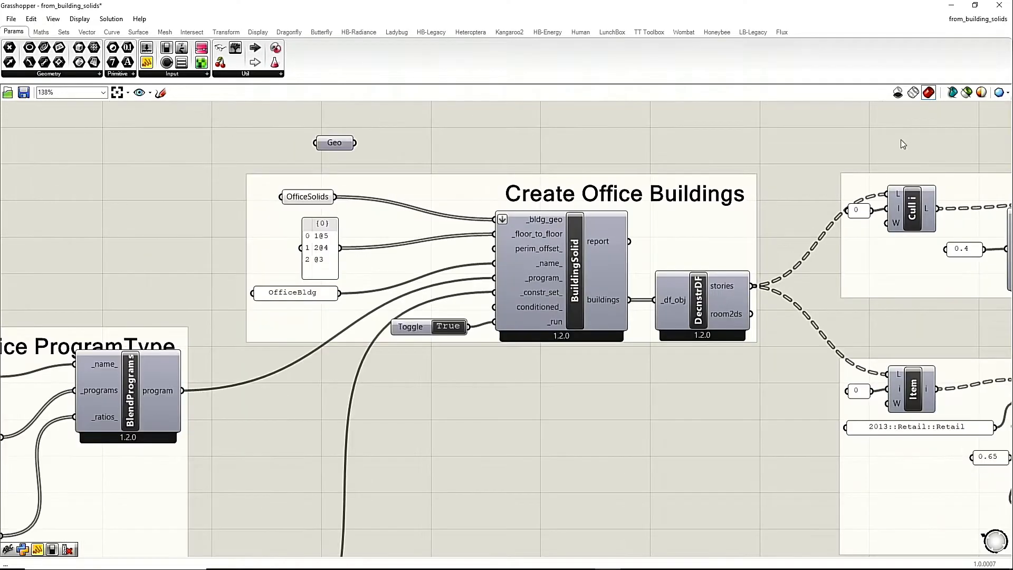
pyautogui.click(975, 5)
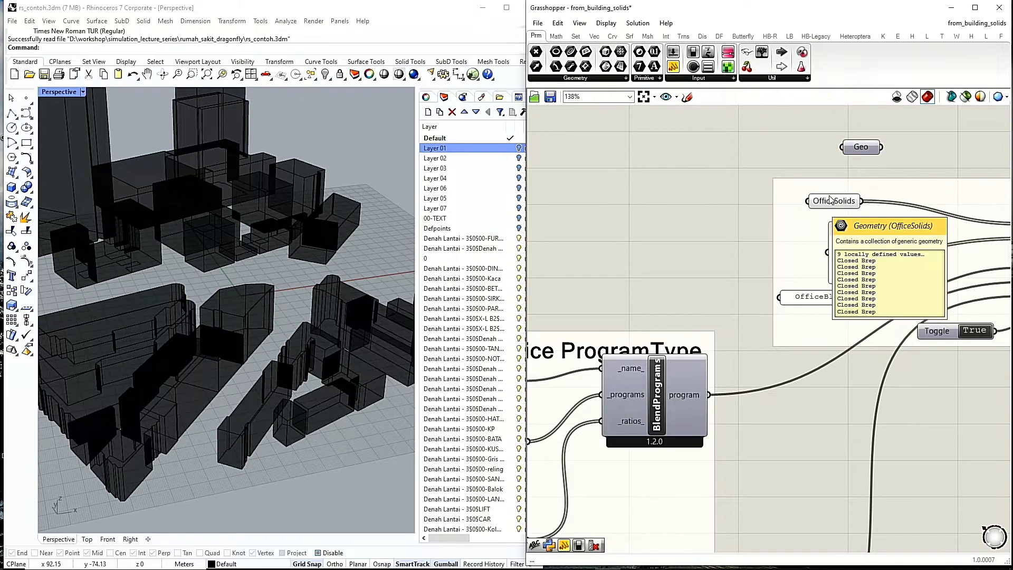
pyautogui.middleClick(844, 206)
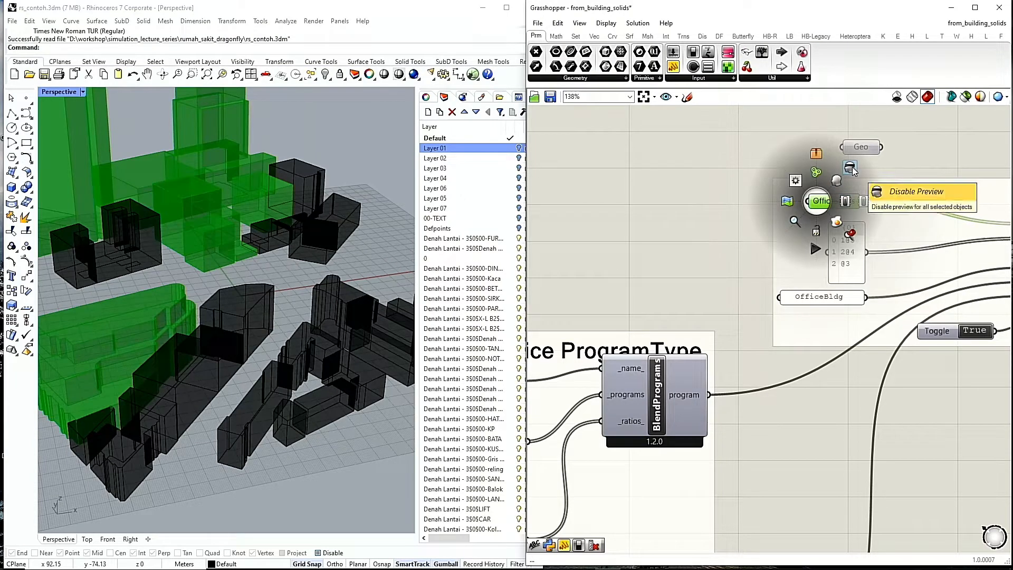
pyautogui.click(845, 203)
# Step: Select the ResidentialSolids geometry in the Create Residential Buildings group to highlight its masses in the model
pyautogui.scroll(-3, 797, 200)
pyautogui.scroll(-3, 787, 302)
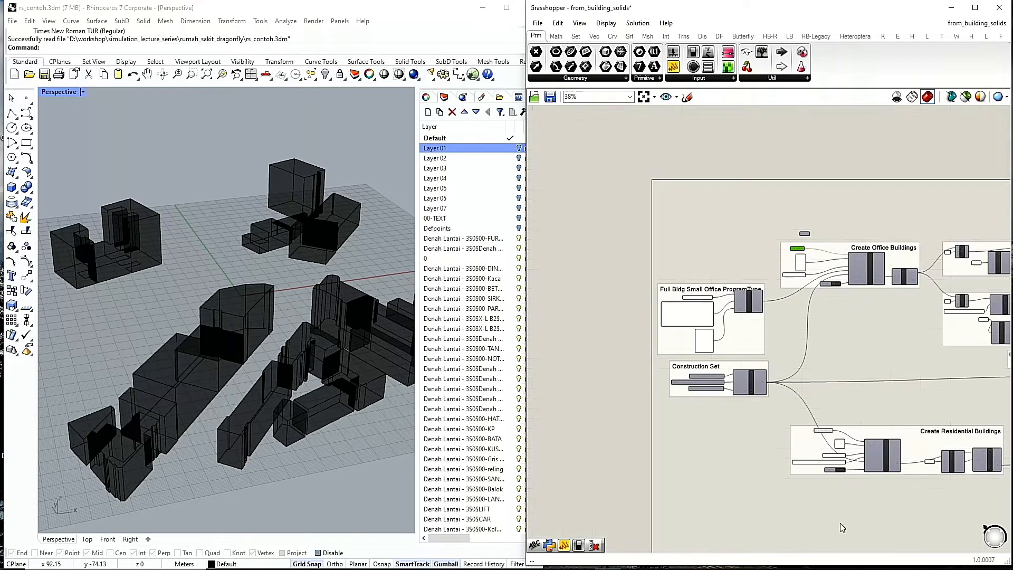
pyautogui.scroll(5, 851, 445)
pyautogui.scroll(2, 848, 442)
pyautogui.click(781, 380)
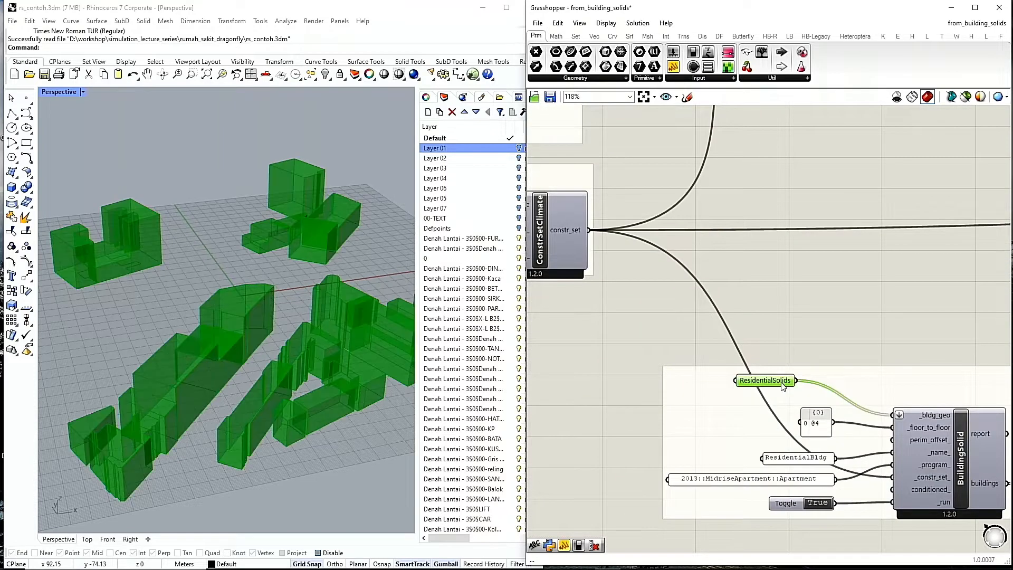
pyautogui.middleClick(780, 379)
pyautogui.scroll(3, 732, 436)
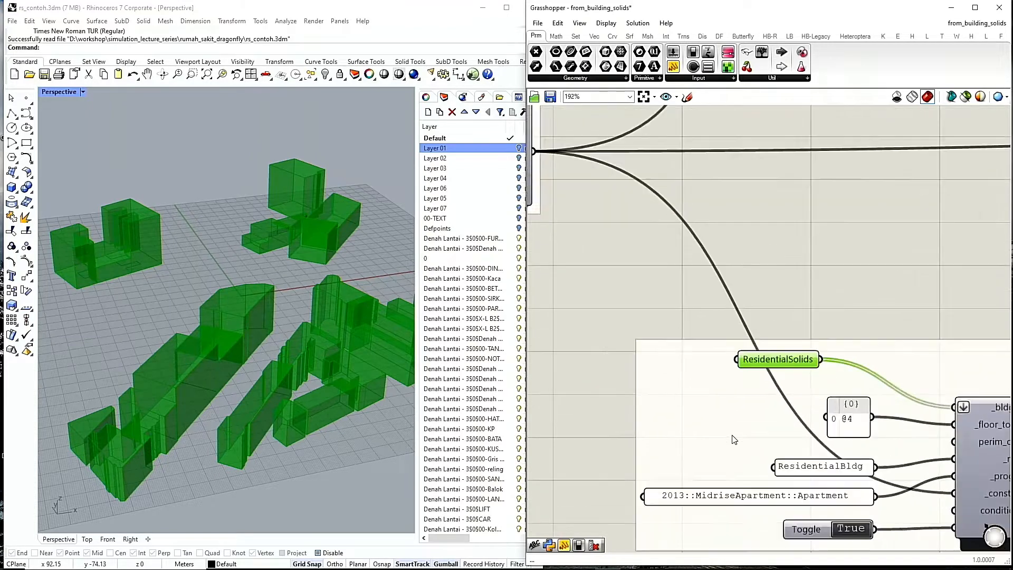
# Step: Examine the highlighted residential masses in the perspective viewport, and clear the ResidentialSolids selection
pyautogui.scroll(-11, 280, 341)
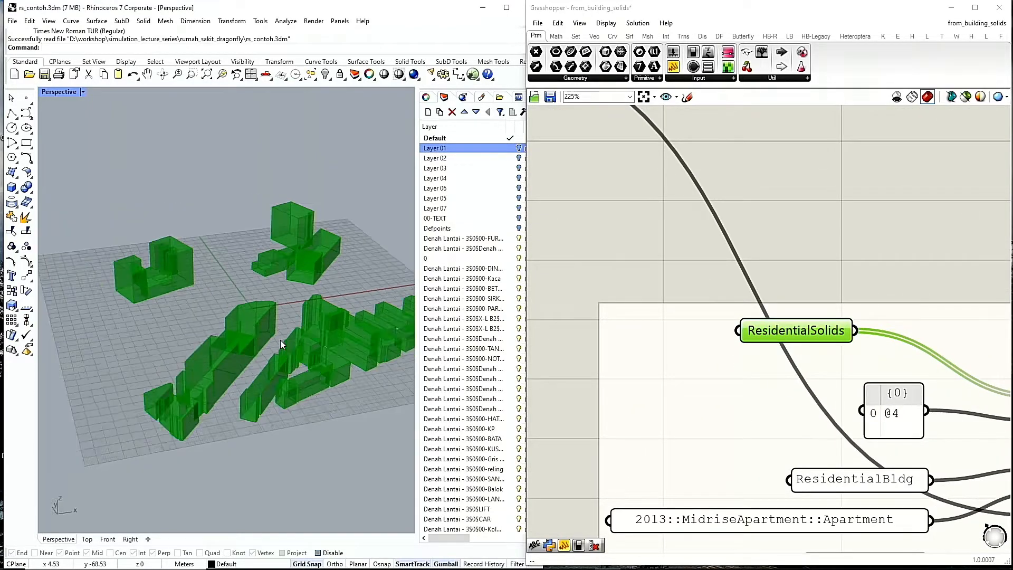
pyautogui.scroll(5, 344, 334)
pyautogui.moveTo(338, 359)
pyautogui.mouseDown(button='right')
pyautogui.moveTo(292, 367)
pyautogui.moveTo(326, 373)
pyautogui.mouseUp(button='right')
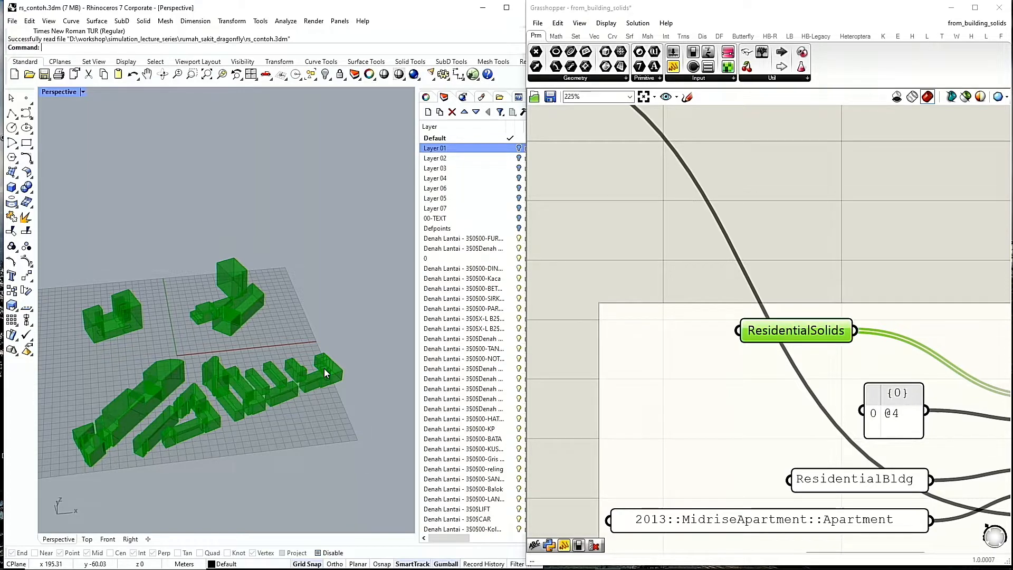
pyautogui.scroll(5, 239, 389)
pyautogui.scroll(-5, 239, 388)
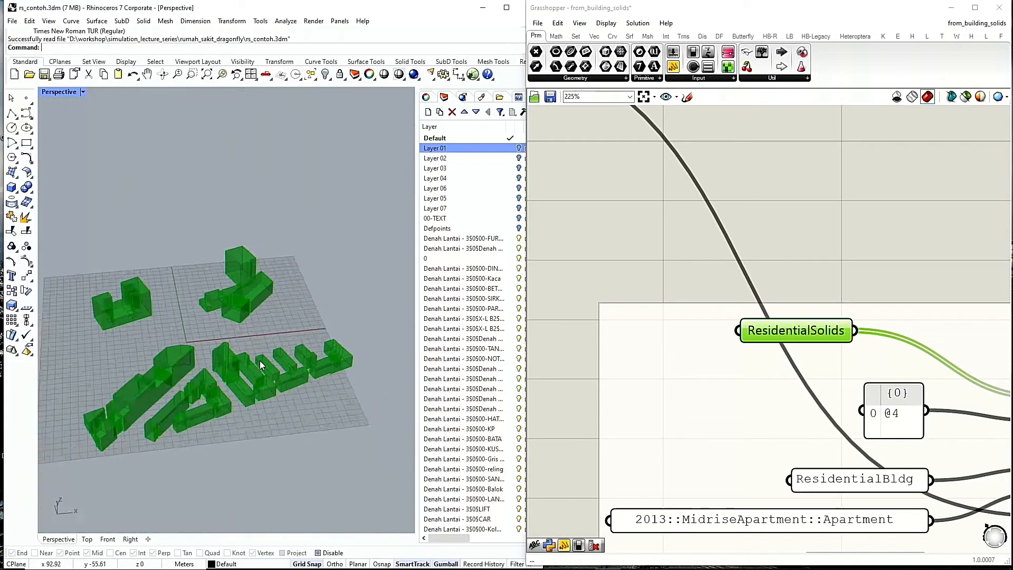
pyautogui.moveTo(231, 421); pyautogui.dragTo(262, 410, button='right')
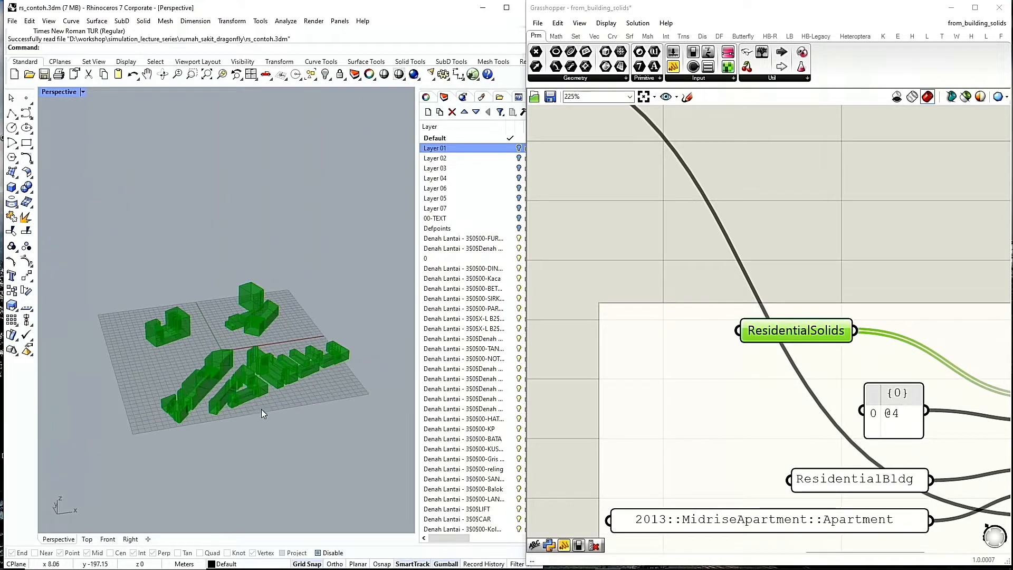
pyautogui.scroll(-4, 718, 359)
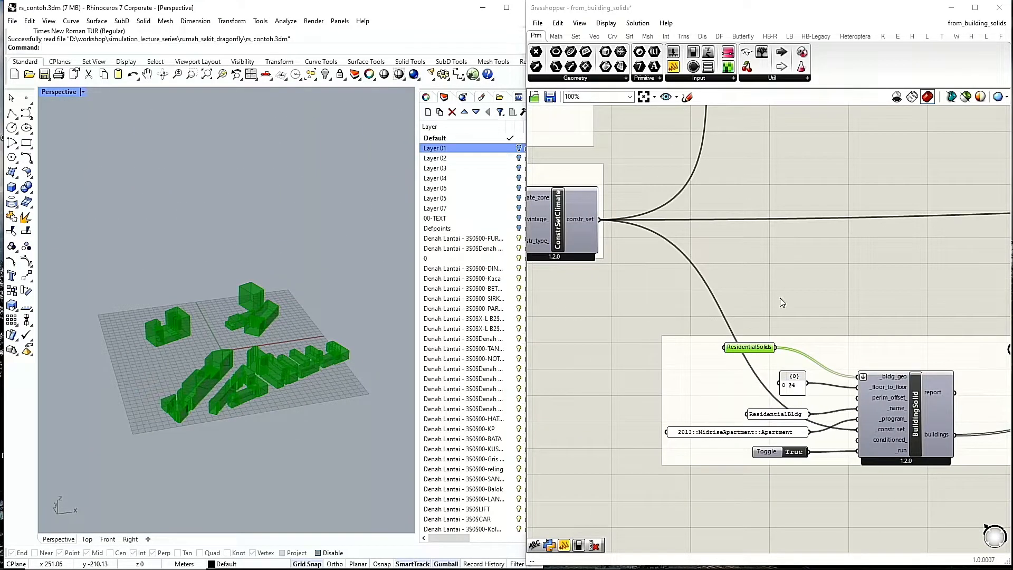
pyautogui.click(779, 299)
# Step: Re-enable the preview of the OfficeSolids geometry and inspect the office masses beside the residential ones in the perspective view
pyautogui.scroll(-3, 761, 410)
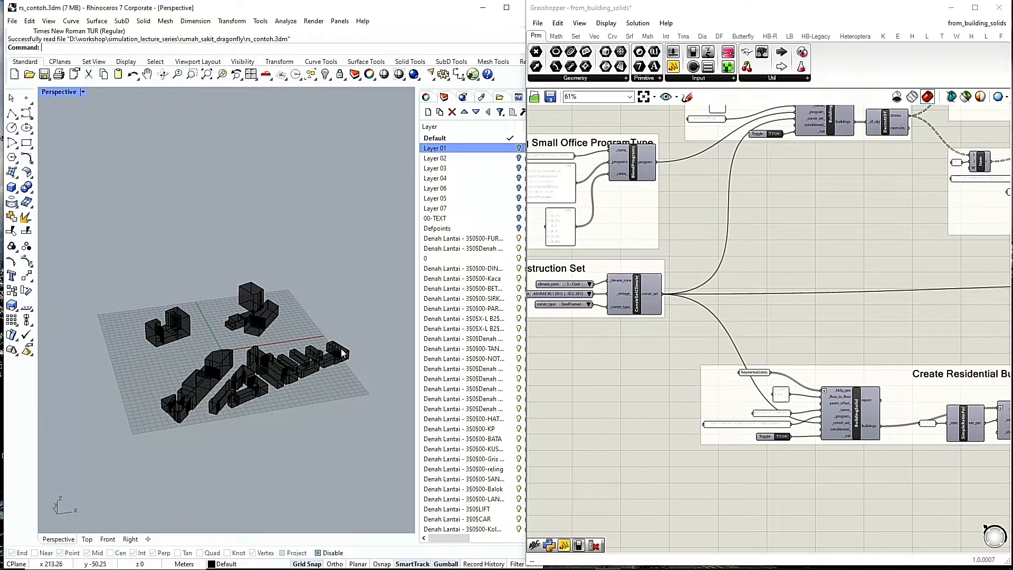
pyautogui.scroll(-1, 728, 238)
pyautogui.scroll(5, 705, 220)
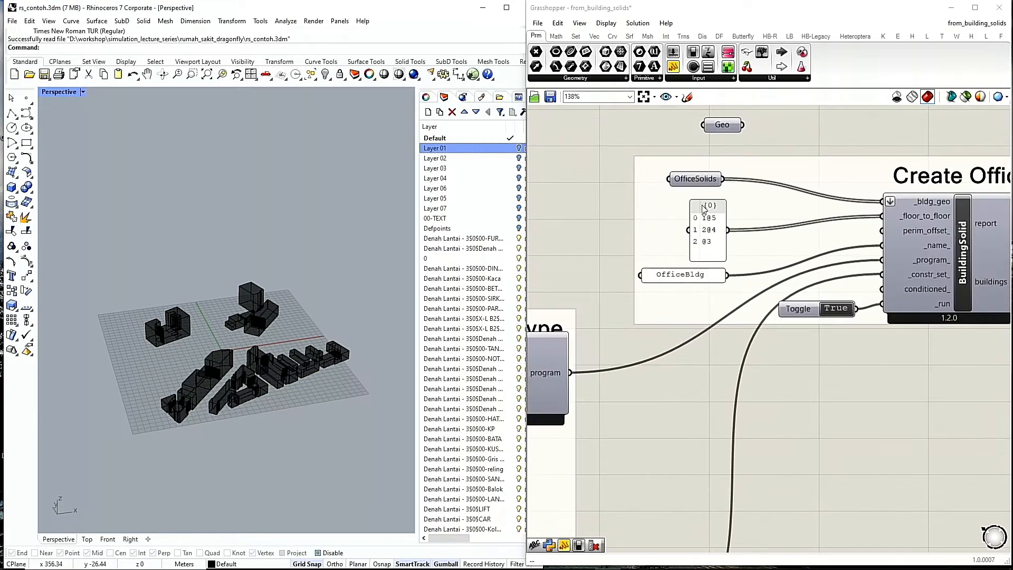
pyautogui.click(705, 182)
pyautogui.middleClick(707, 182)
pyautogui.click(686, 169)
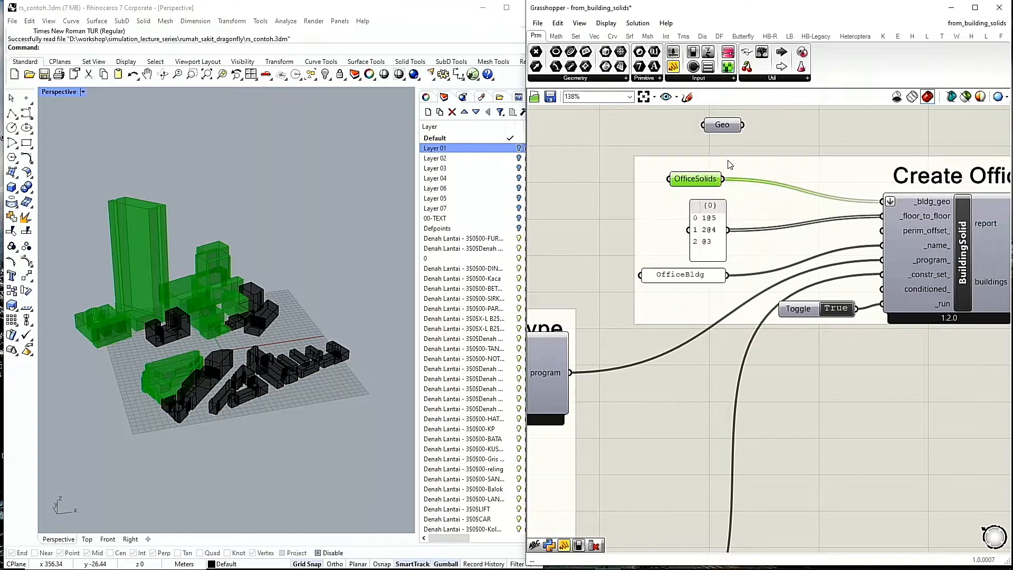
pyautogui.scroll(-2, 318, 317)
pyautogui.moveTo(305, 321); pyautogui.dragTo(294, 344, button='right')
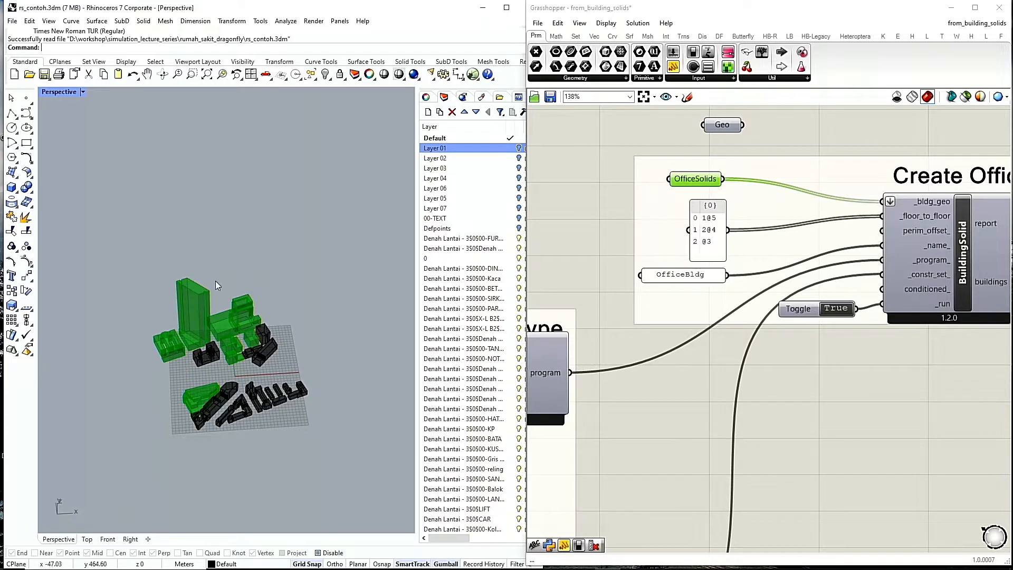
pyautogui.scroll(3, 214, 413)
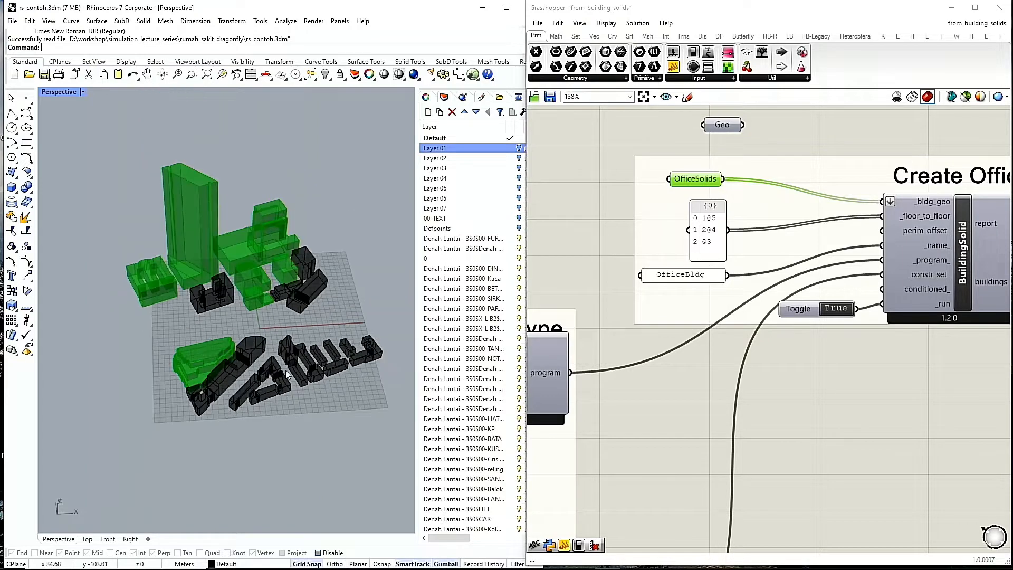
pyautogui.scroll(2, 340, 400)
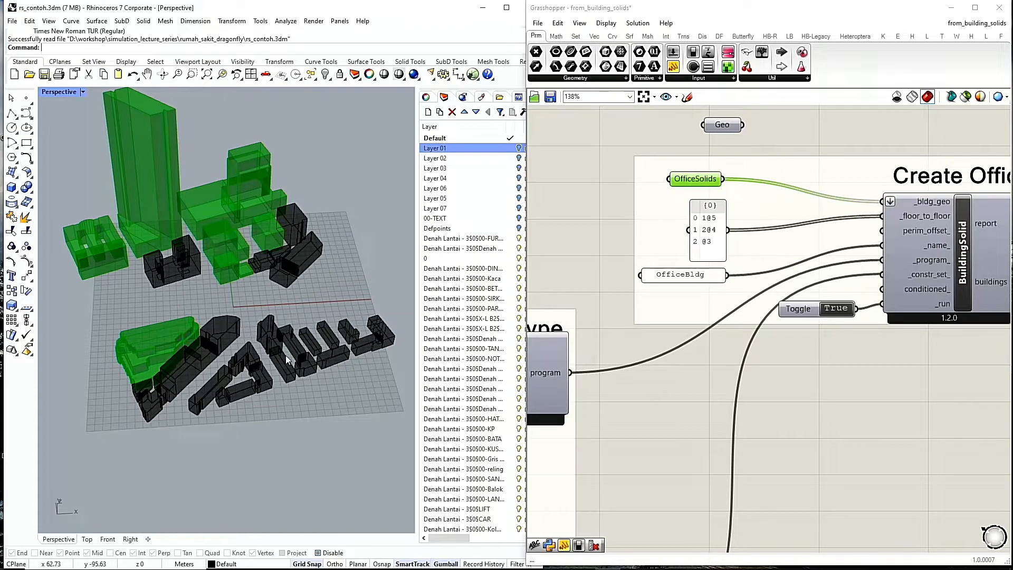
# Step: Maximize the Grasshopper window and place a new Dragonfly DF Building from Solid component below the Create Office Buildings group's BuildingSolid
pyautogui.click(972, 7)
pyautogui.scroll(-2, 495, 261)
pyautogui.scroll(3, 496, 260)
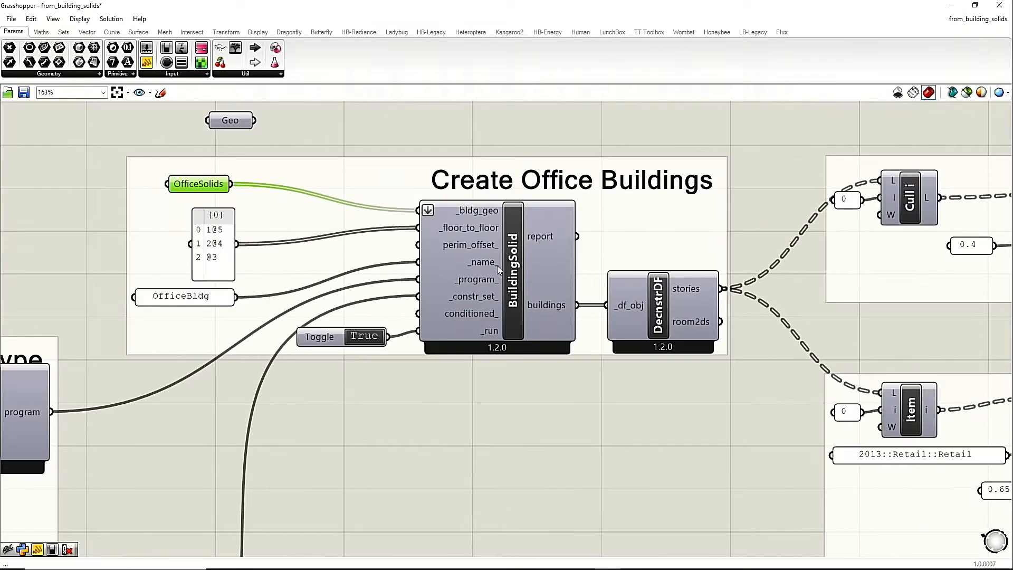
pyautogui.scroll(1, 497, 265)
pyautogui.click(515, 315)
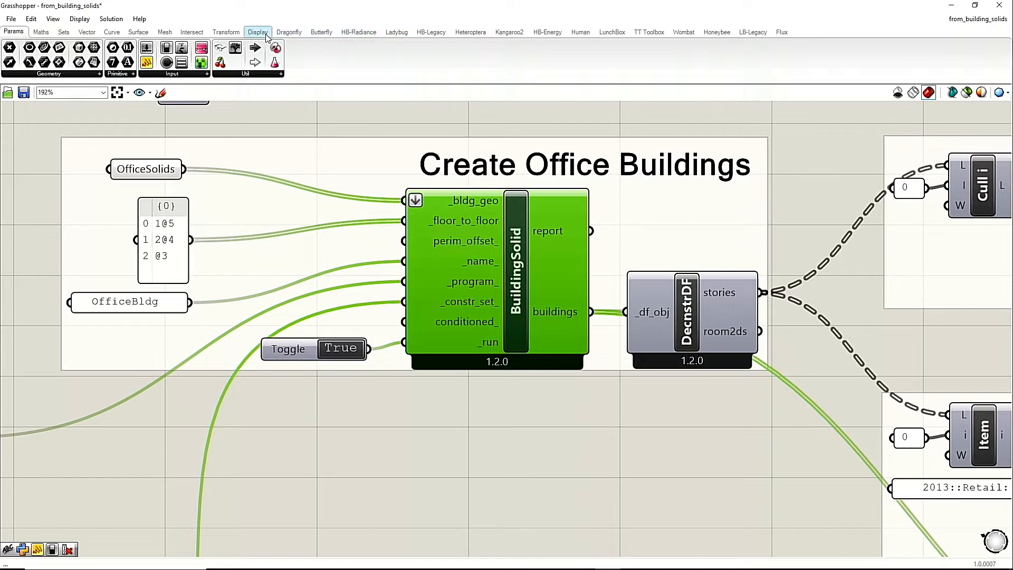
pyautogui.click(289, 32)
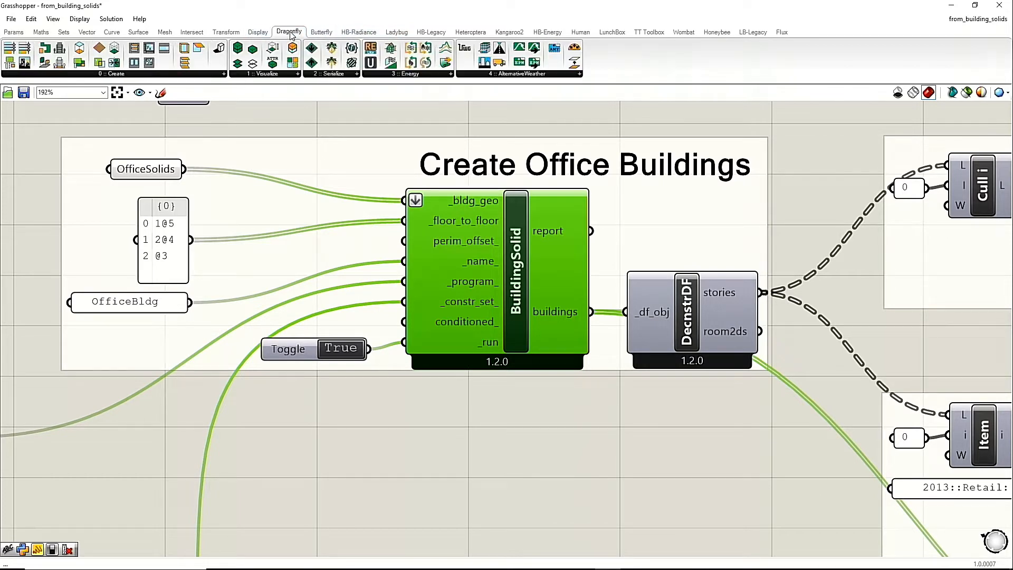
pyautogui.click(136, 75)
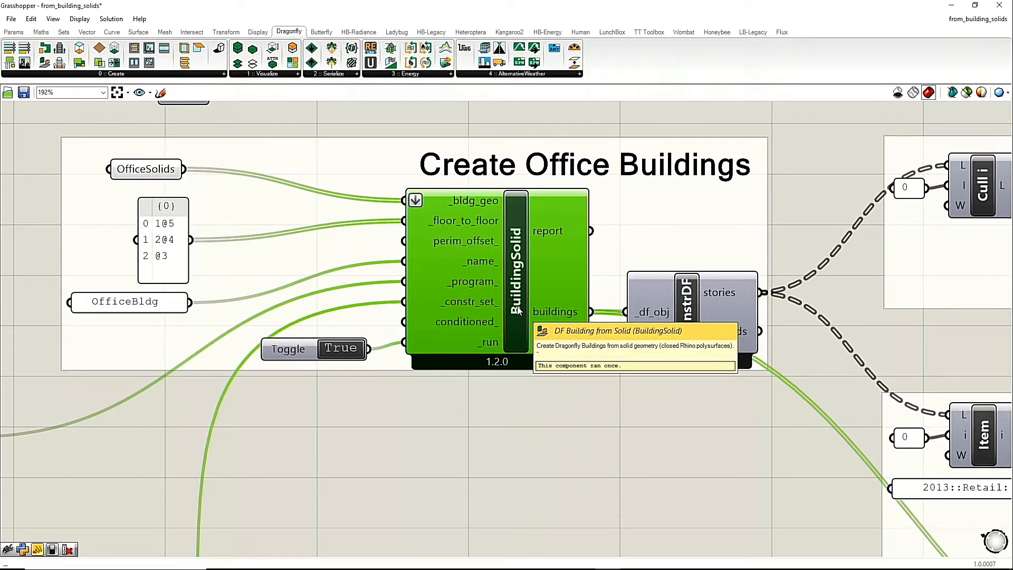
pyautogui.click(185, 74)
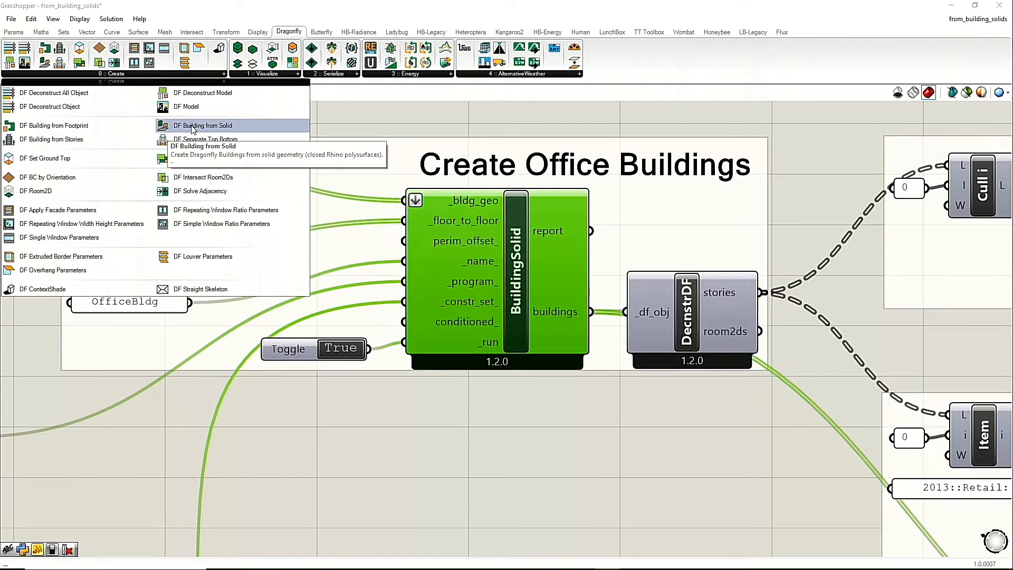
pyautogui.moveTo(192, 129); pyautogui.dragTo(507, 474)
pyautogui.scroll(-4, 548, 464)
pyautogui.scroll(3, 553, 475)
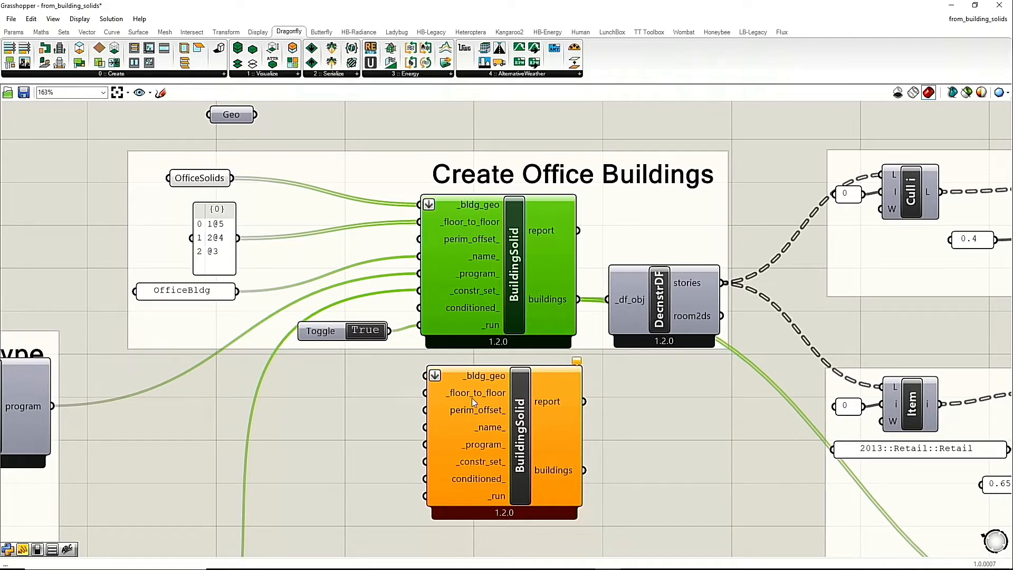
# Step: Examine the descriptions of the _bldg_geo and _floor_to_floor inputs on the new BuildingSolid component, comparing it with the wired office component
pyautogui.scroll(3, 472, 398)
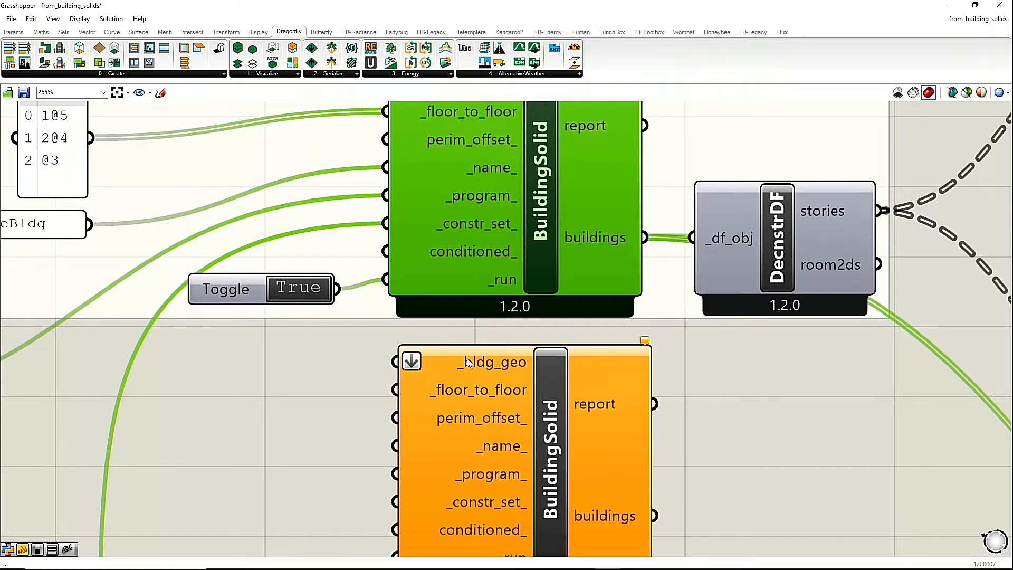
pyautogui.scroll(-3, 443, 360)
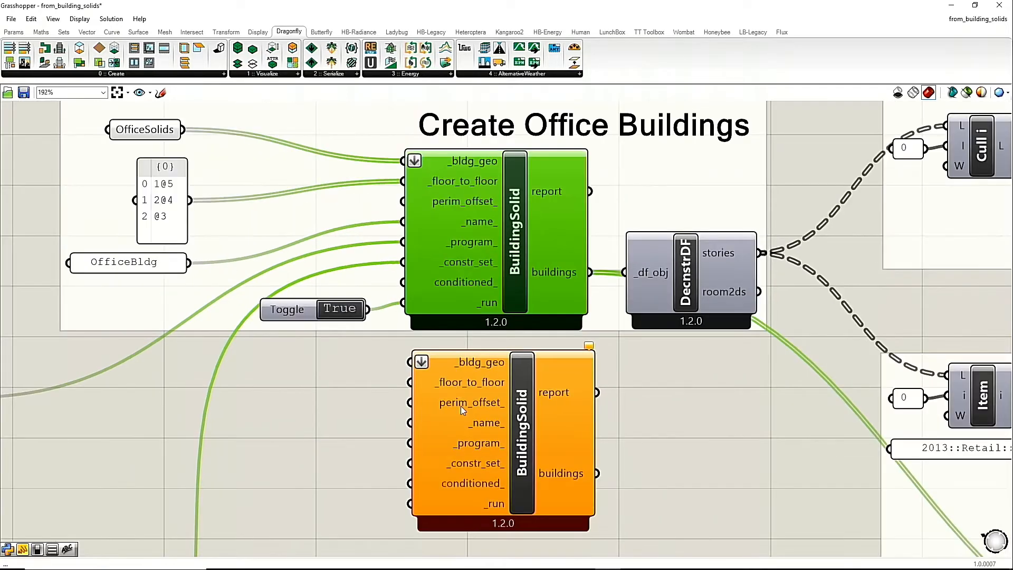
pyautogui.scroll(4, 464, 405)
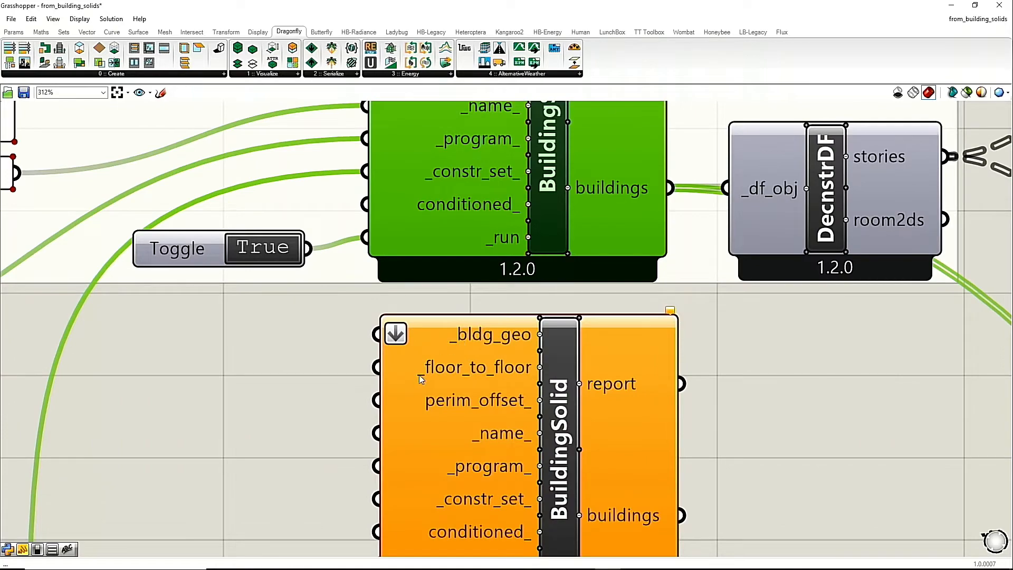
pyautogui.scroll(-3, 422, 372)
pyautogui.scroll(3, 473, 480)
pyautogui.scroll(-3, 486, 494)
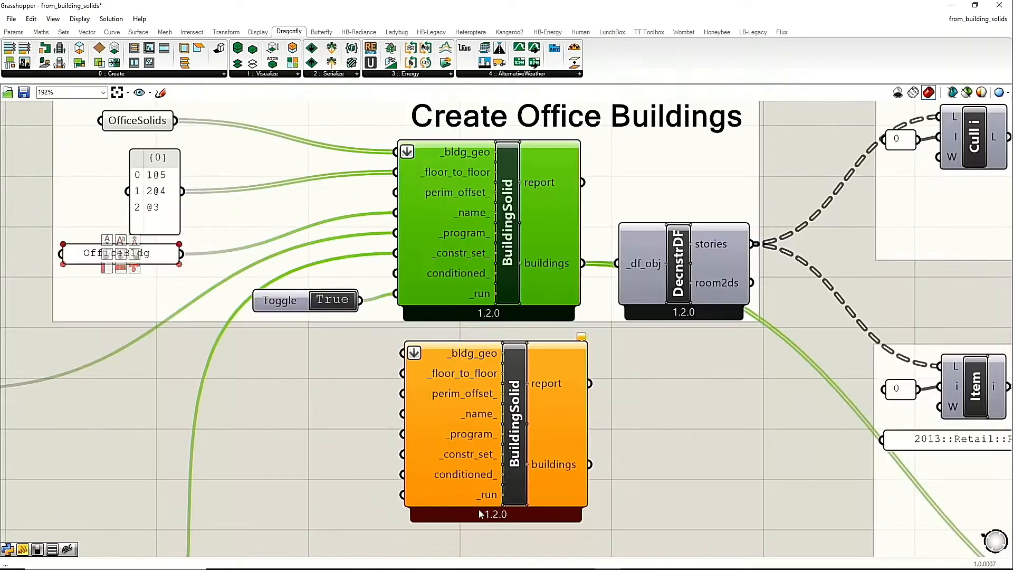
pyautogui.scroll(3, 448, 360)
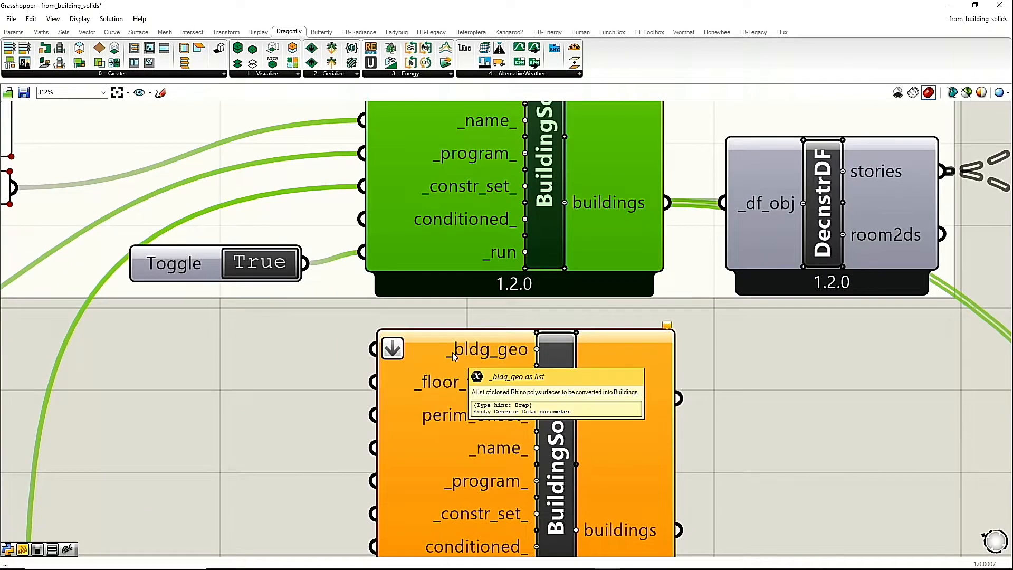
pyautogui.moveTo(492, 366)
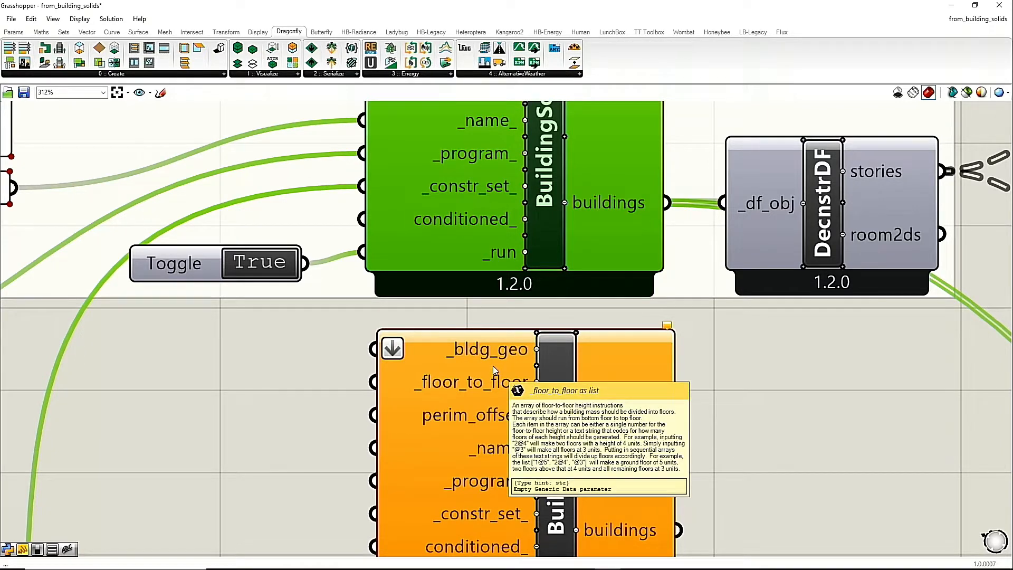
pyautogui.scroll(-2, 493, 366)
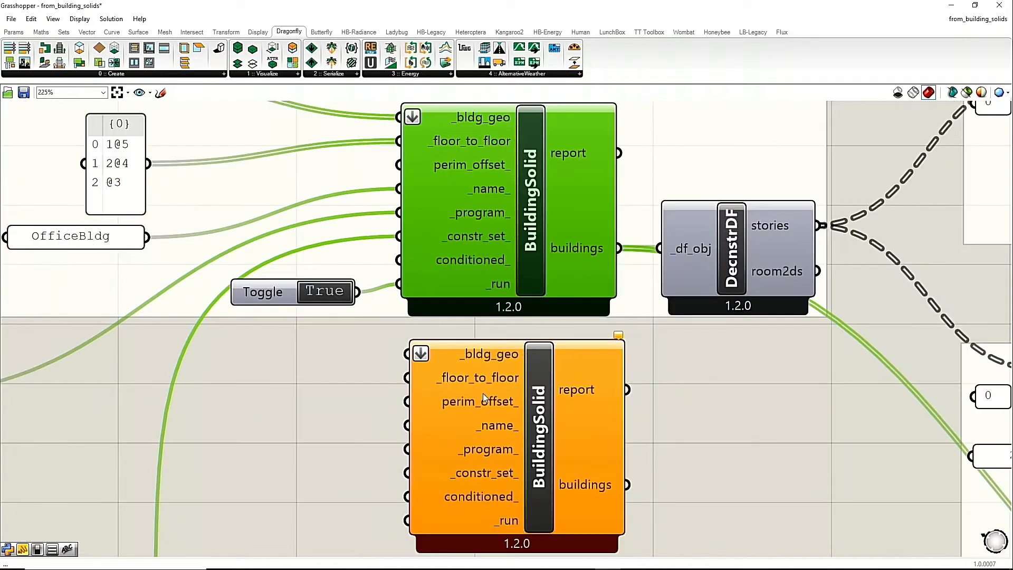
pyautogui.moveTo(481, 387)
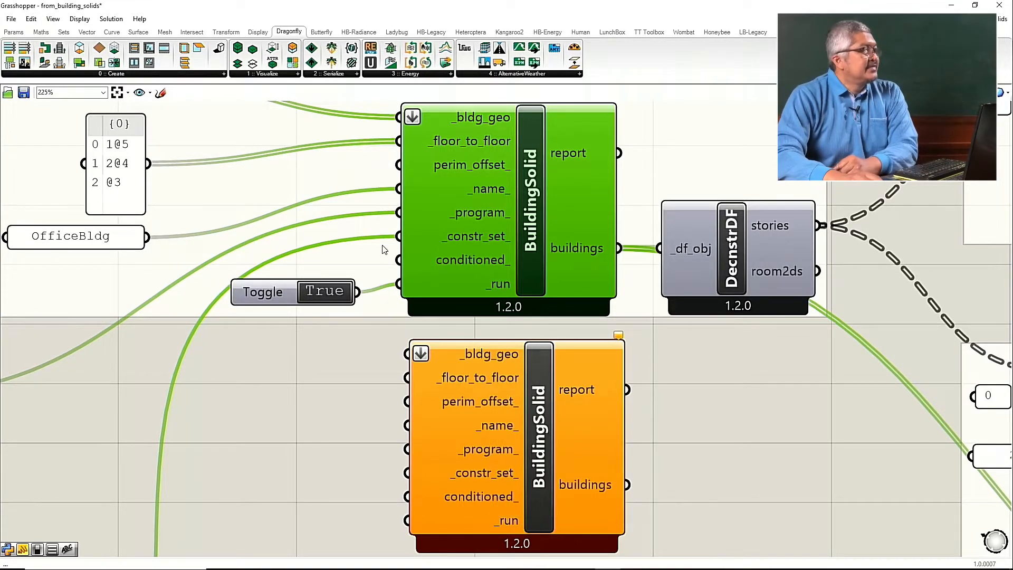
pyautogui.scroll(-2, 460, 299)
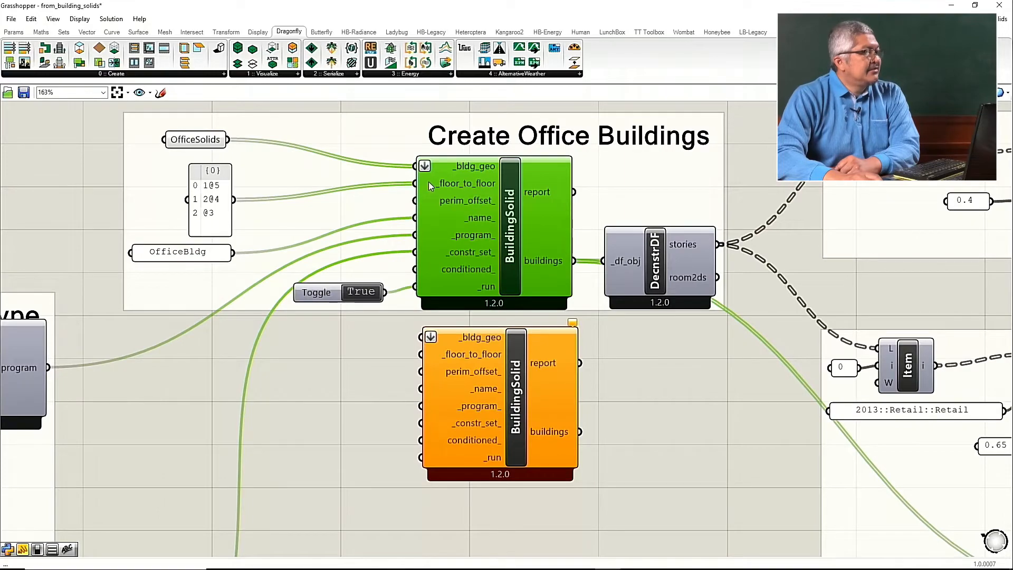
# Step: Examine the floor-to-floor height panel wired to the BuildingSolid component in the Create Office Buildings group
pyautogui.scroll(3, 428, 183)
pyautogui.scroll(-2, 478, 212)
pyautogui.scroll(3, 154, 205)
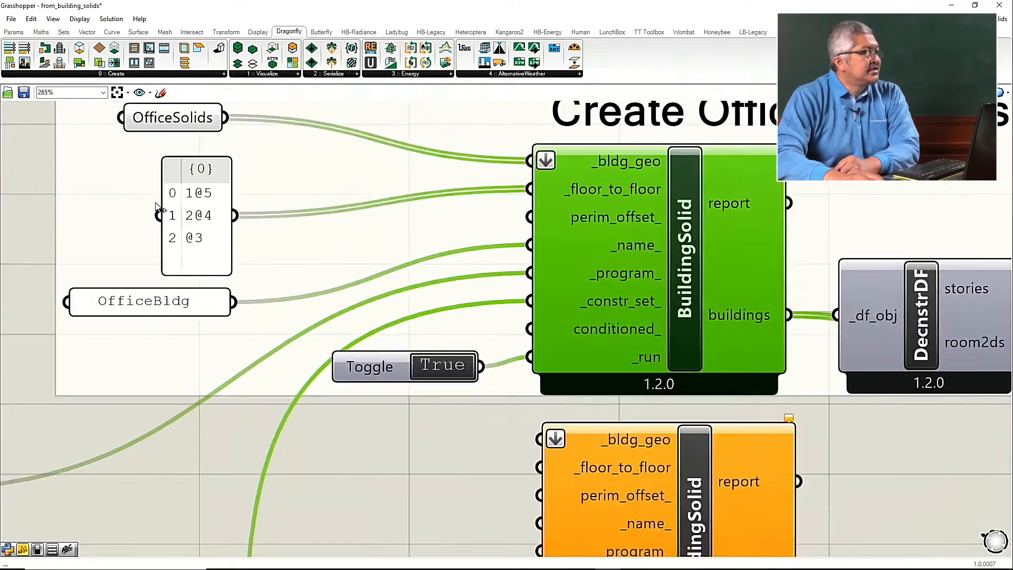
pyautogui.scroll(-2, 221, 258)
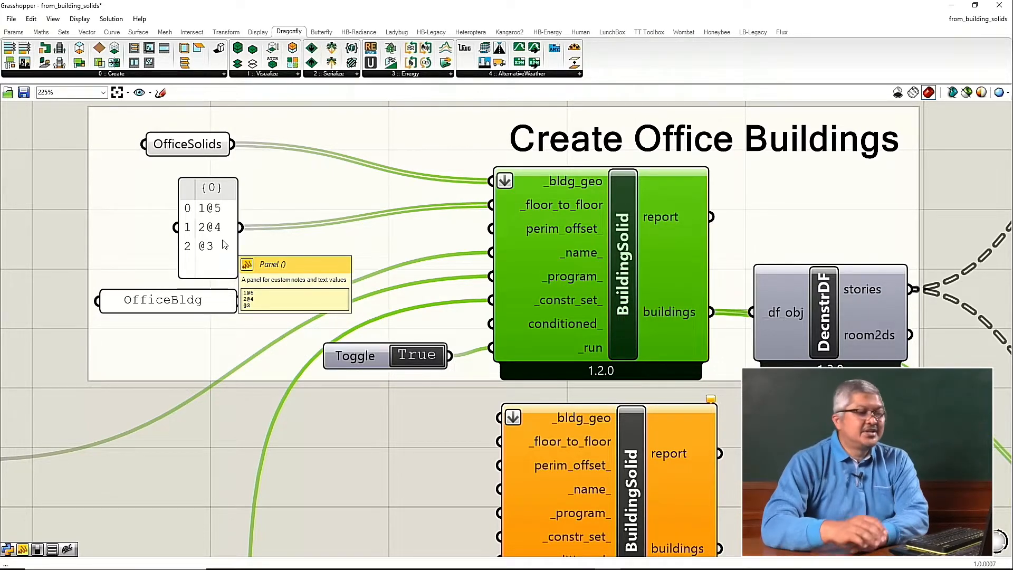
# Step: Examine the floor-to-floor height panel wired to the BuildingSolid component in the Create Residential Buildings group
pyautogui.scroll(-5, 368, 258)
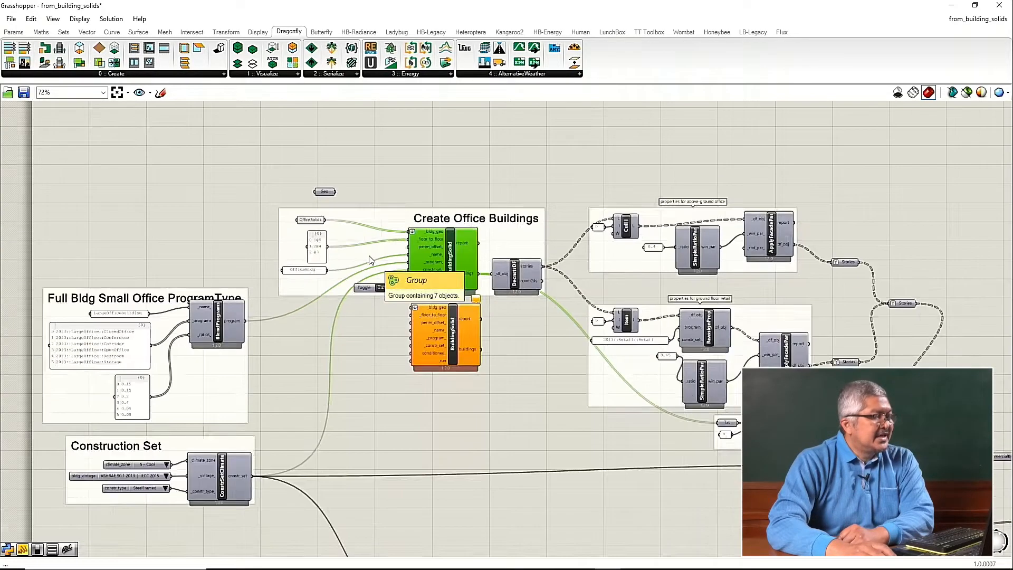
pyautogui.scroll(-2, 368, 258)
pyautogui.scroll(6, 405, 502)
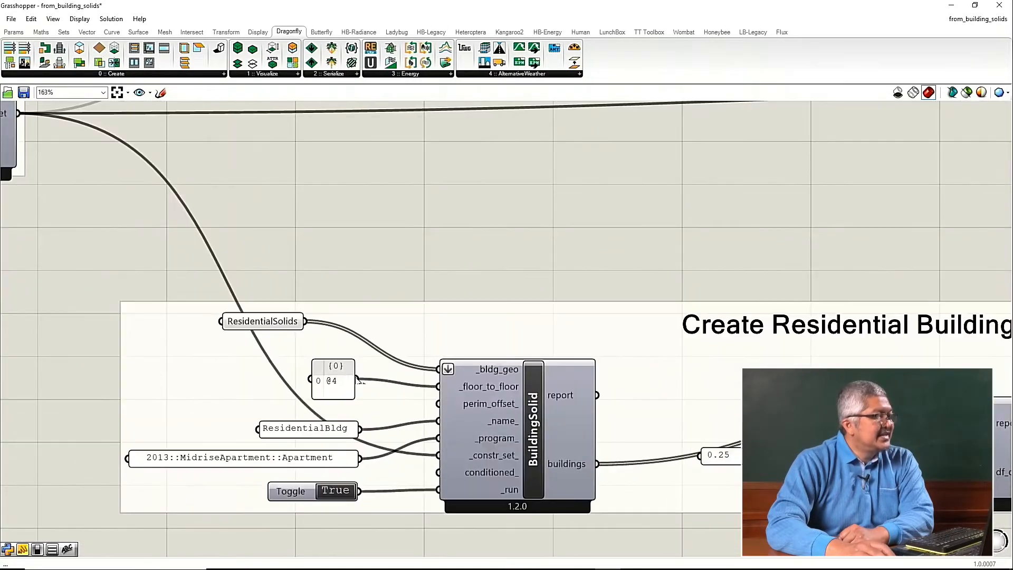
pyautogui.scroll(3, 295, 345)
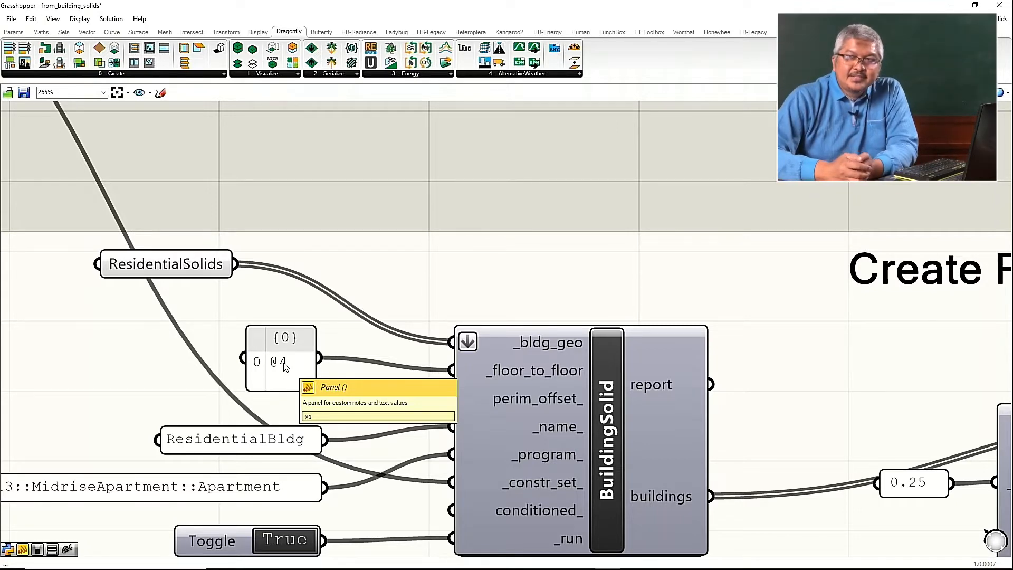
# Step: Enable the preview of the ColorRoom2DAttr component above the Create Dragonfly Model group, and restore the Grasshopper window beside the Rhino viewport
pyautogui.scroll(-5, 143, 327)
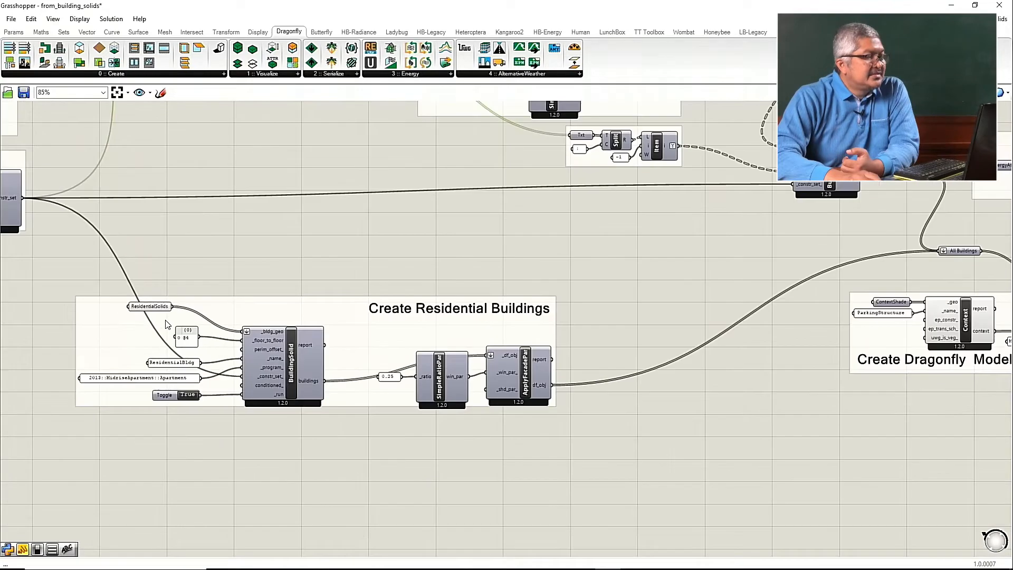
pyautogui.scroll(-2, 386, 406)
pyautogui.scroll(-3, 381, 417)
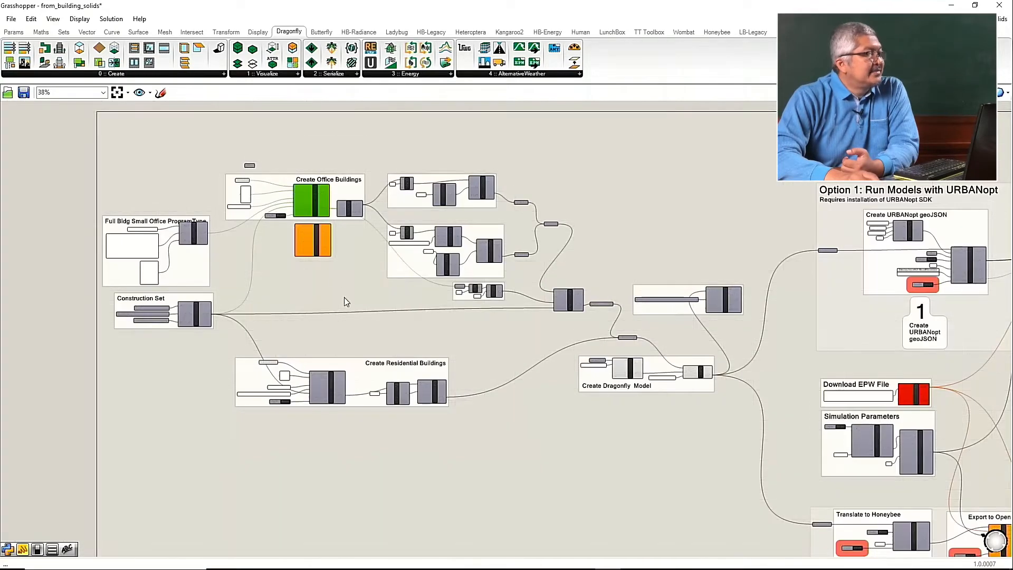
pyautogui.scroll(5, 717, 290)
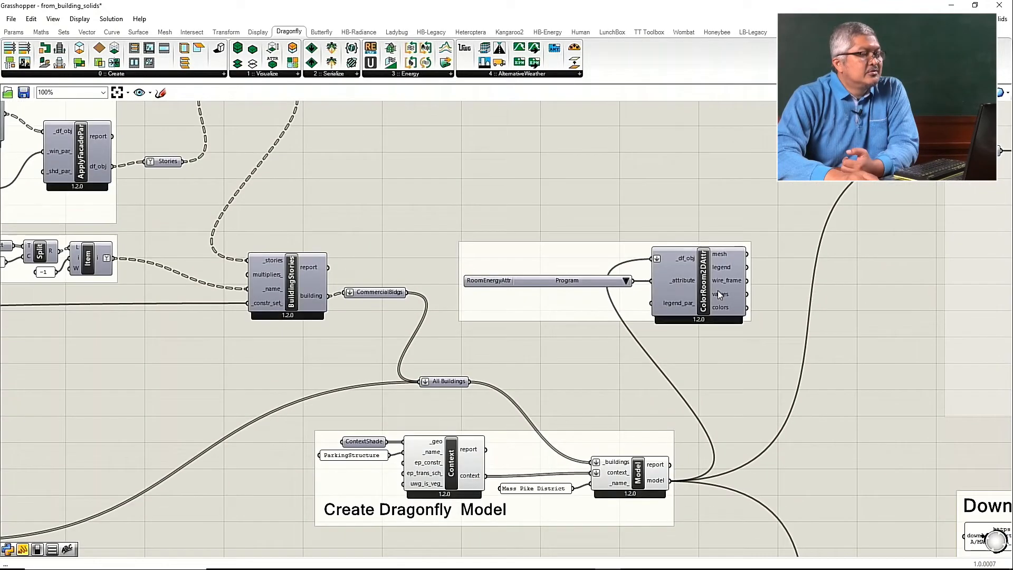
pyautogui.click(706, 291)
pyautogui.middleClick(706, 290)
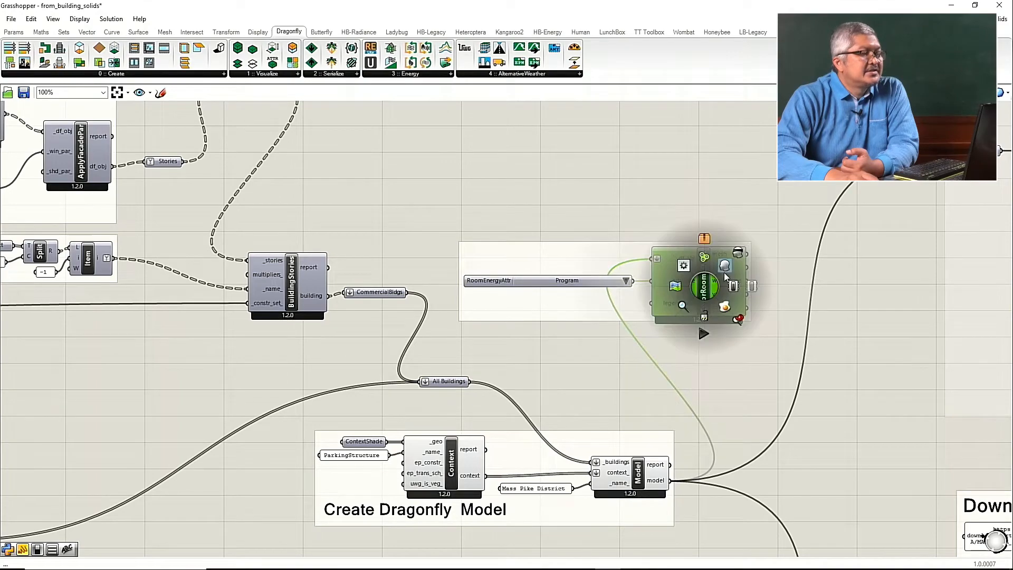
pyautogui.click(725, 271)
pyautogui.click(974, 5)
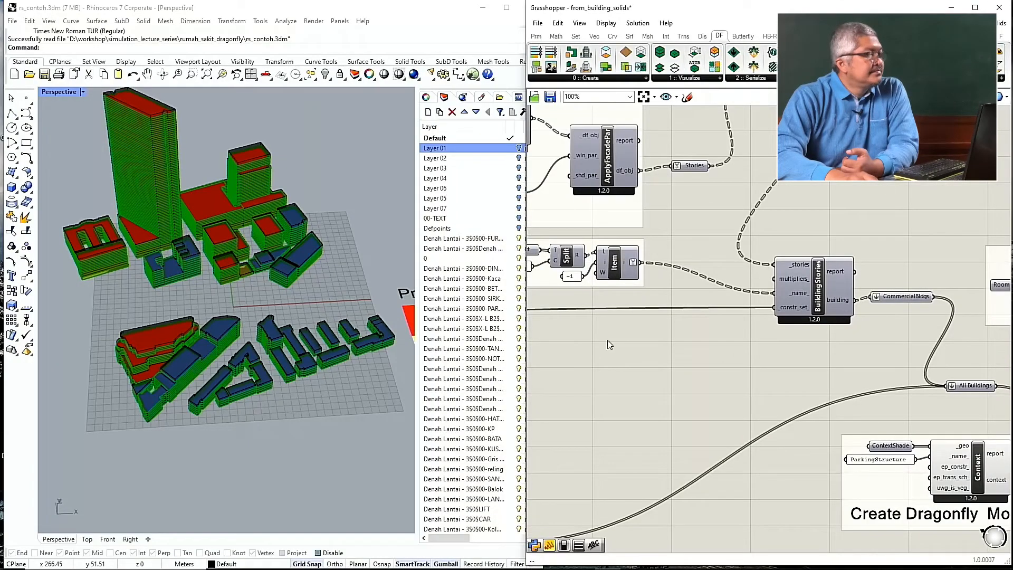
# Step: Examine the coloured building masses in the perspective view, comparing the ground-floor height with the stories above at the building corners
pyautogui.scroll(5, 146, 262)
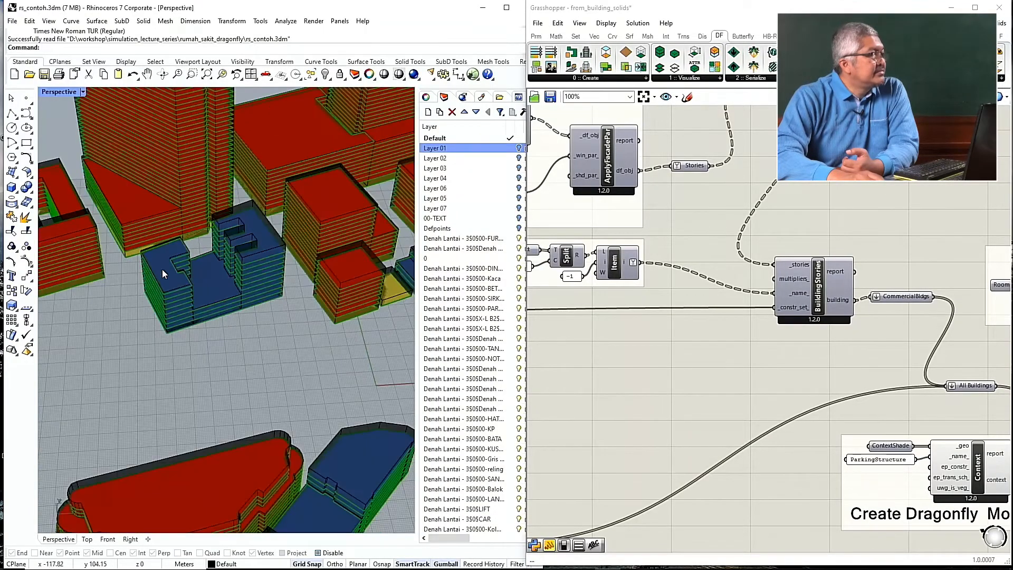
pyautogui.scroll(-2, 193, 338)
pyautogui.moveTo(210, 341); pyautogui.dragTo(163, 232, button='right')
pyautogui.scroll(6, 79, 139)
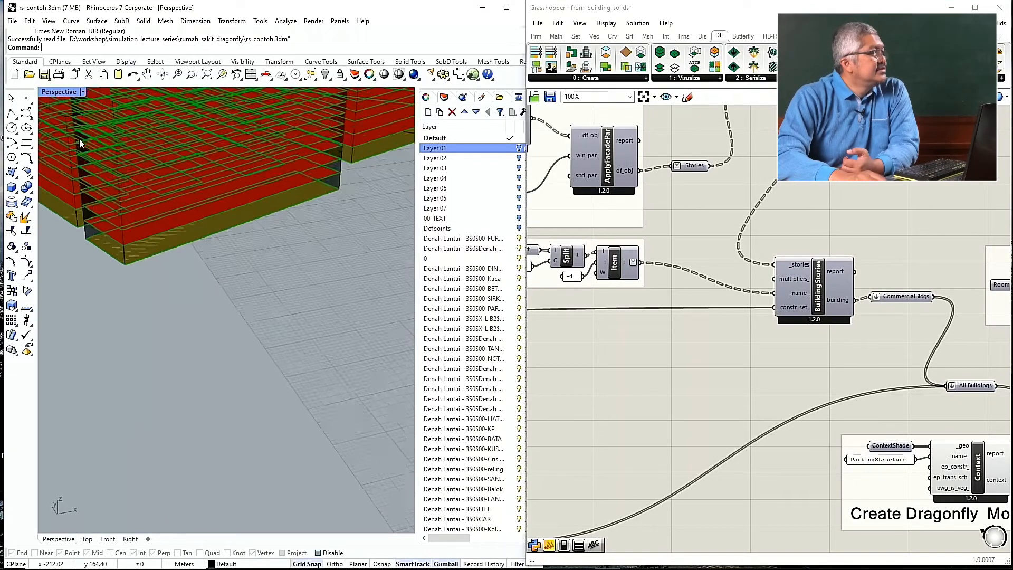
pyautogui.moveTo(172, 316); pyautogui.dragTo(176, 314, button='right')
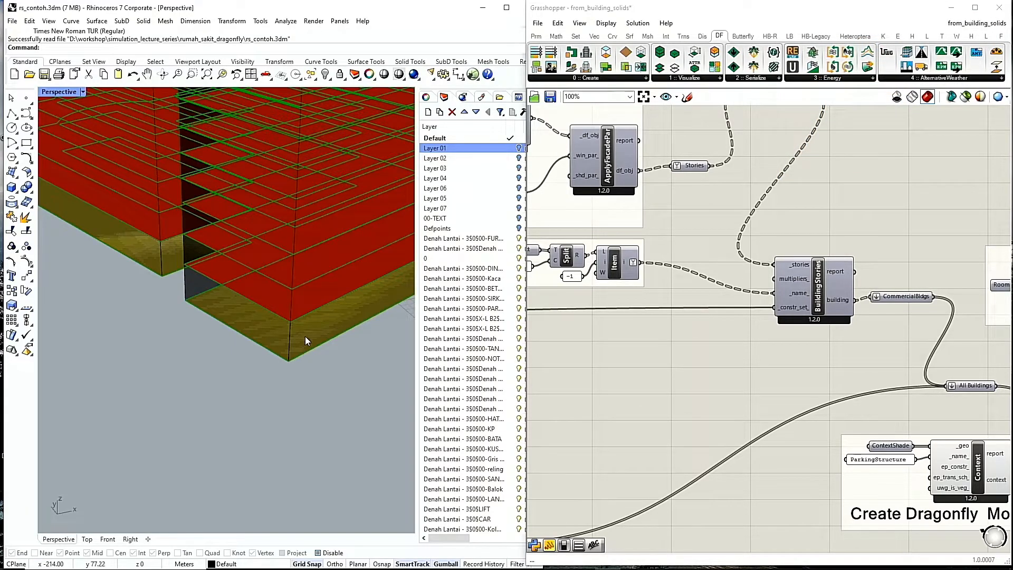
pyautogui.moveTo(305, 337); pyautogui.dragTo(319, 342, button='right')
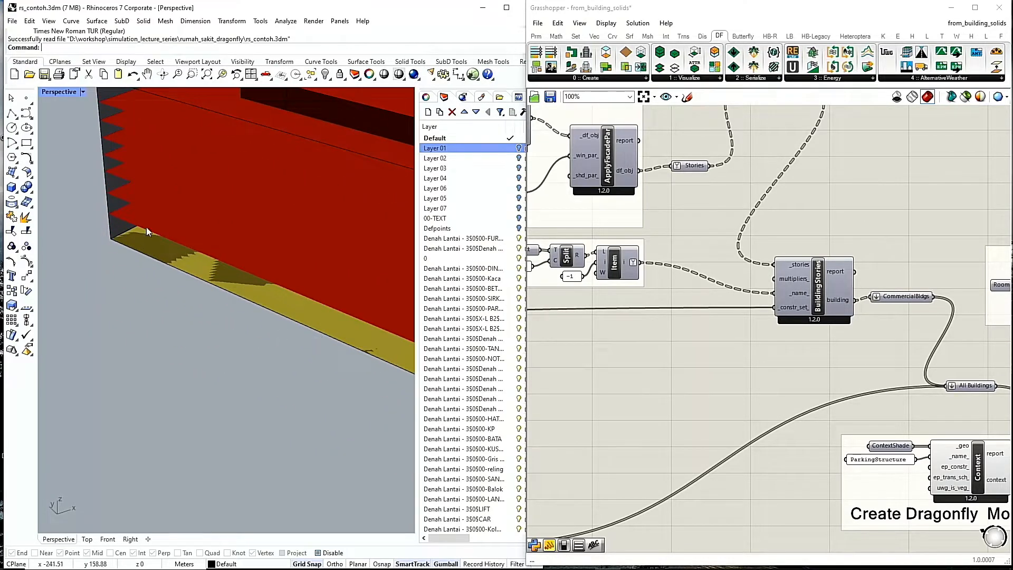
pyautogui.scroll(-5, 148, 267)
pyautogui.scroll(8, 123, 199)
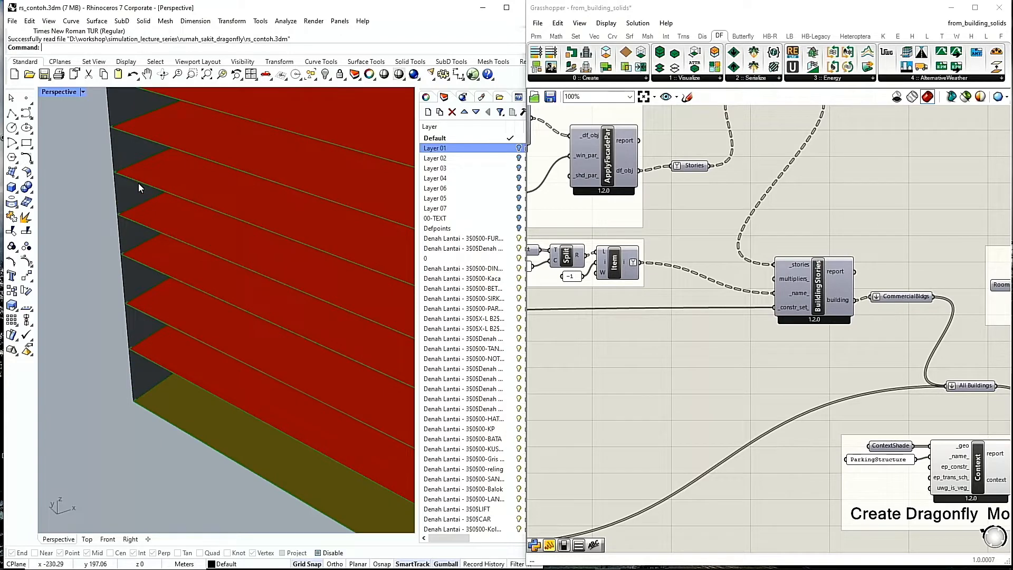
pyautogui.scroll(-3, 138, 183)
pyautogui.moveTo(139, 182); pyautogui.dragTo(178, 217, button='right')
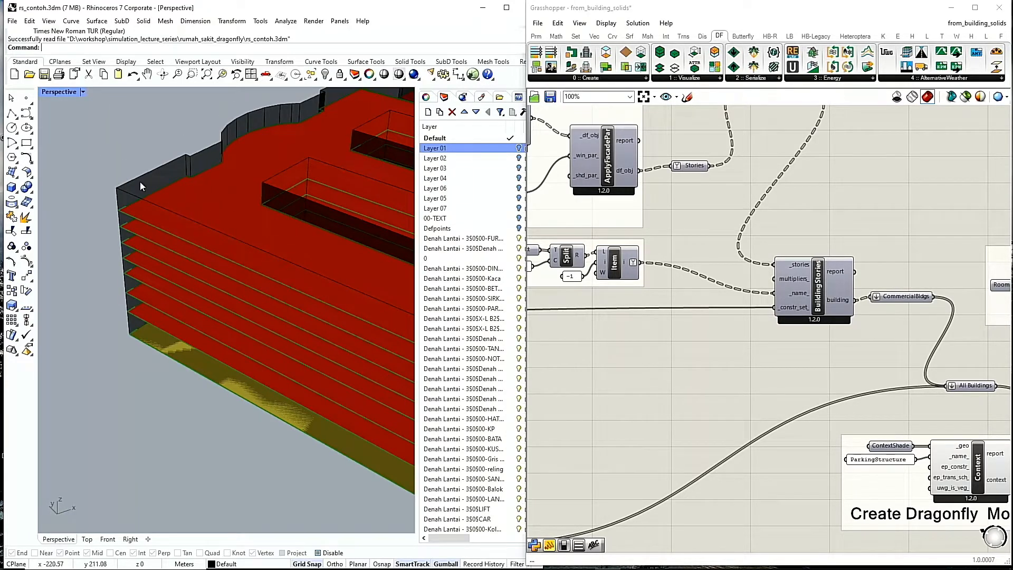
# Step: Maximize the Front viewport and inspect the story lines of the buildings in elevation
pyautogui.doubleClick(66, 92)
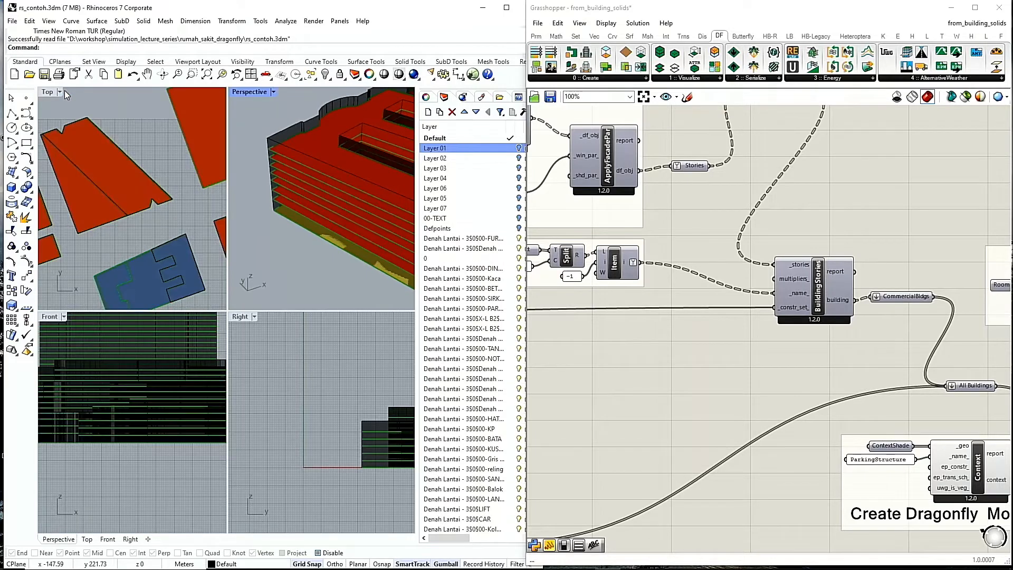
pyautogui.doubleClick(50, 317)
pyautogui.scroll(-5, 317, 349)
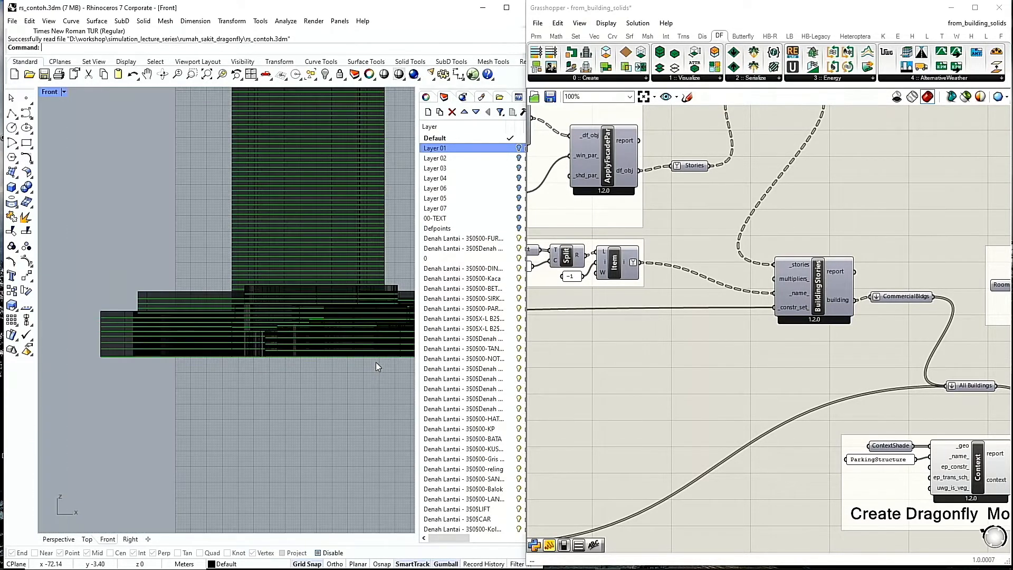
pyautogui.scroll(10, 329, 349)
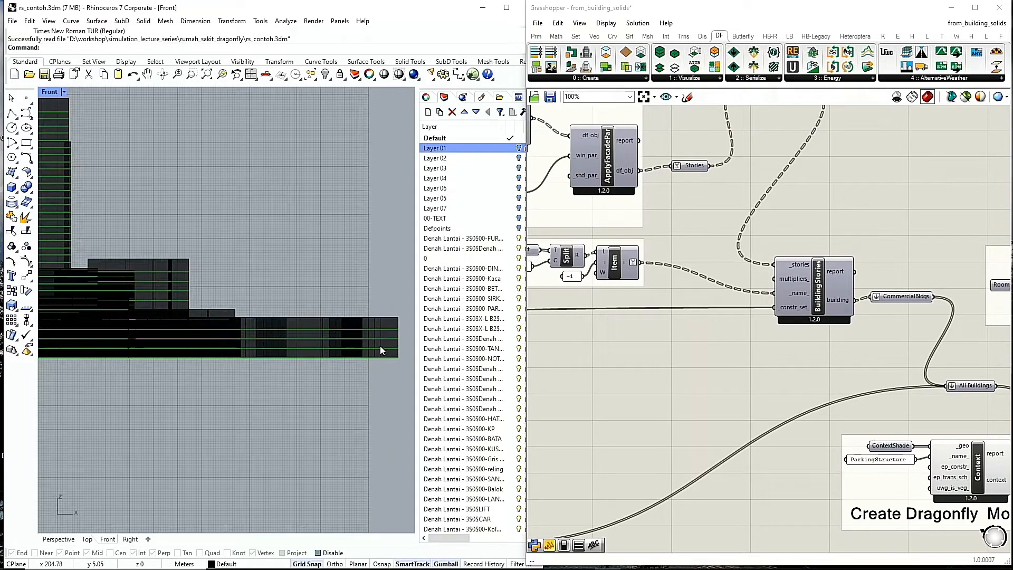
pyautogui.scroll(-8, 382, 325)
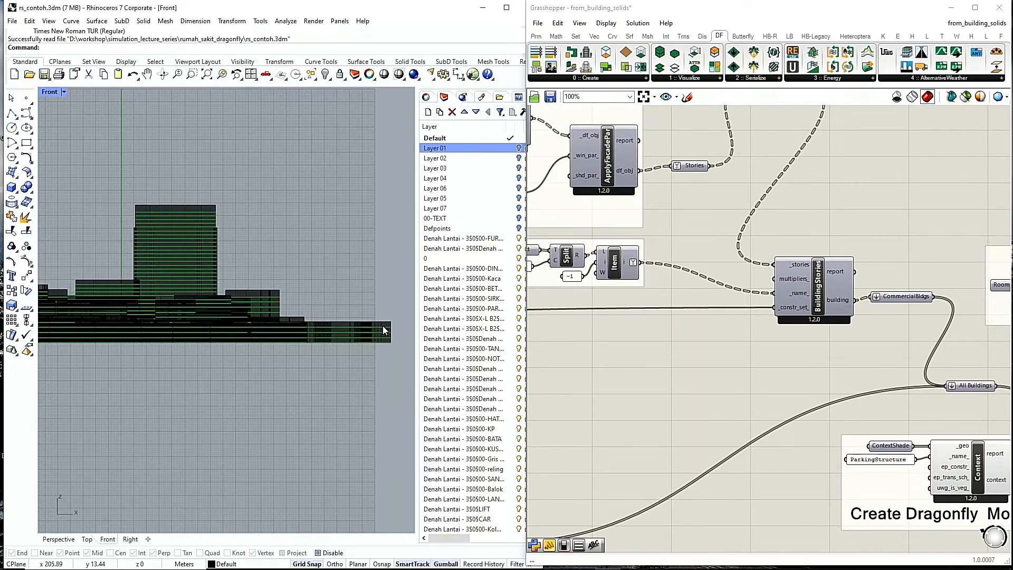
pyautogui.scroll(-2, 106, 309)
pyautogui.scroll(4, 58, 285)
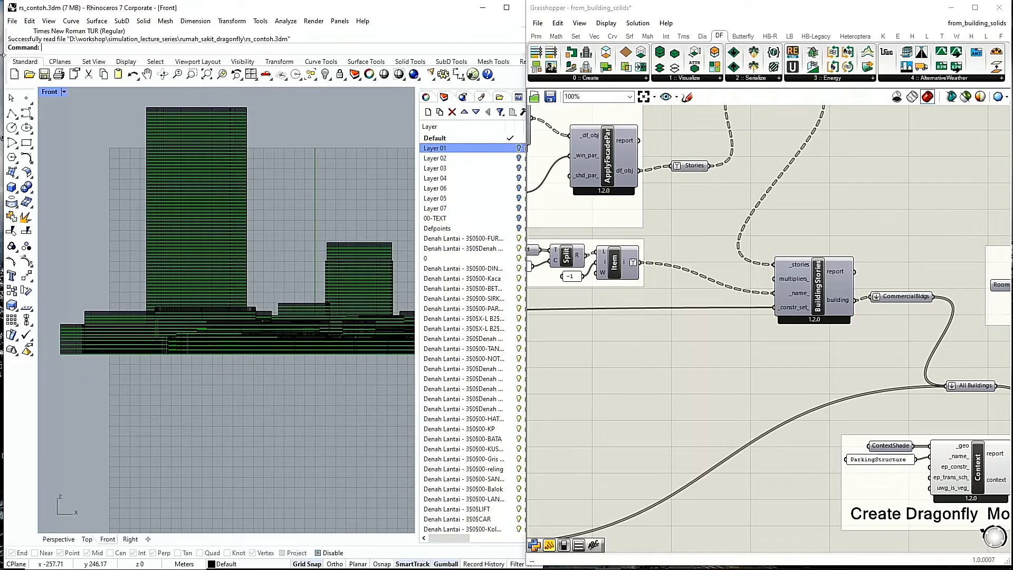
# Step: Return to a maximized Perspective viewport and inspect the individual floor levels of the low office building from near ground level
pyautogui.doubleClick(47, 93)
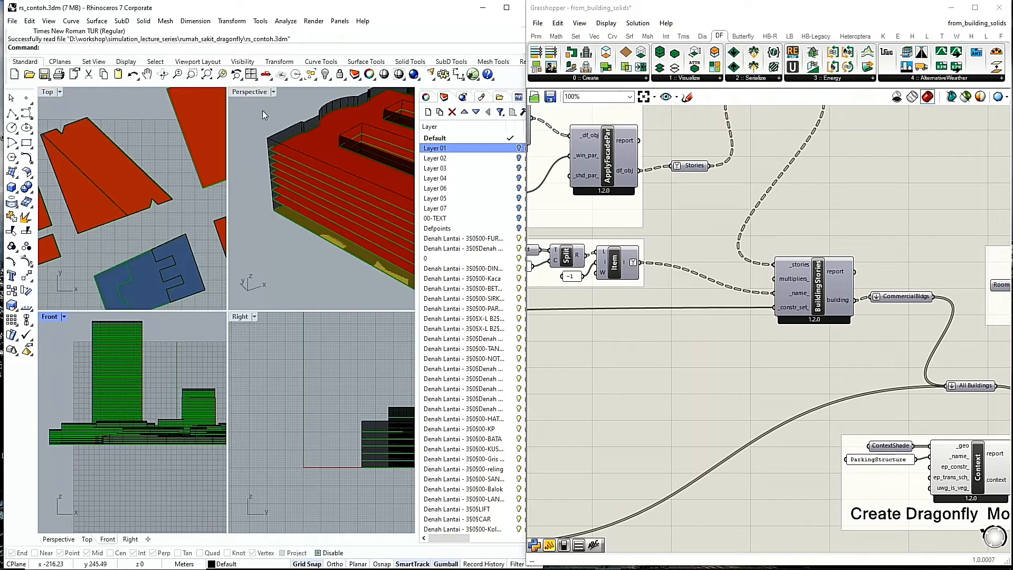
pyautogui.doubleClick(248, 93)
pyautogui.scroll(-6, 206, 287)
pyautogui.moveTo(206, 287); pyautogui.dragTo(208, 232, button='right')
pyautogui.scroll(6, 141, 133)
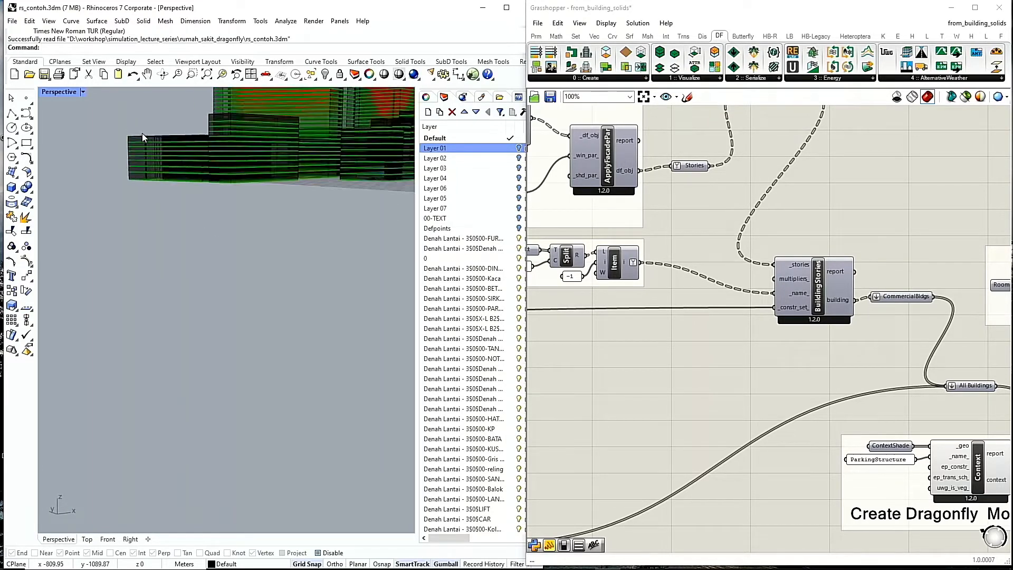
pyautogui.scroll(4, 142, 133)
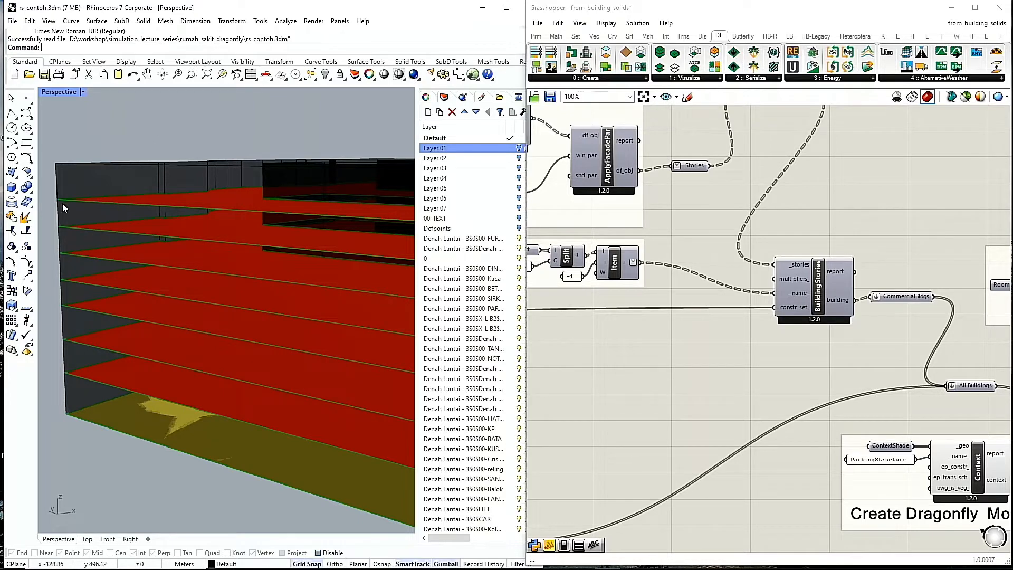
pyautogui.scroll(5, 49, 283)
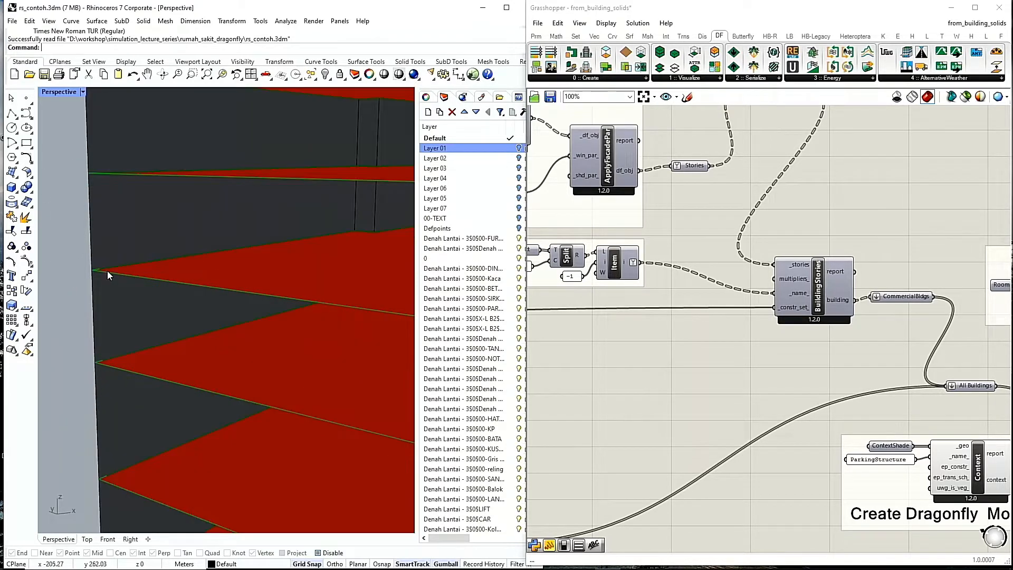
pyautogui.scroll(-5, 107, 274)
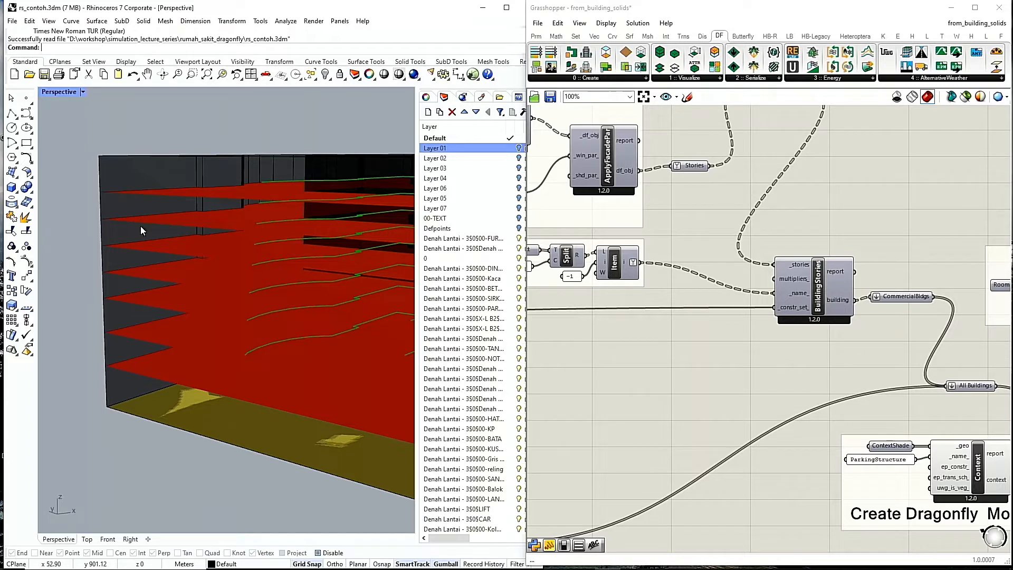
# Step: Inspect the high-rise office tower from another side, from its ground-floor story to its upper floors
pyautogui.scroll(-10, 140, 226)
pyautogui.scroll(-8, 142, 252)
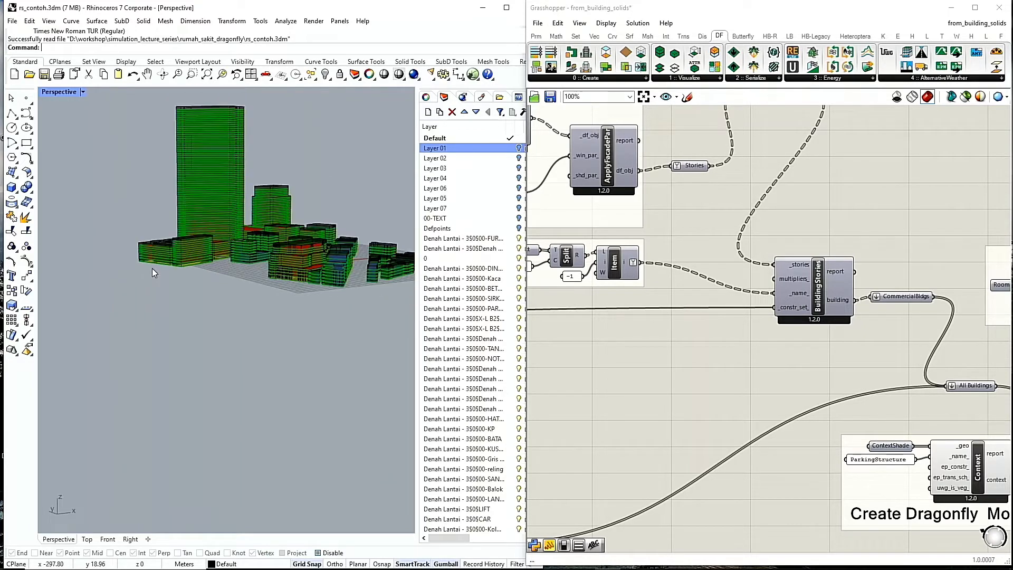
pyautogui.moveTo(145, 250); pyautogui.dragTo(328, 263, button='right')
pyautogui.scroll(5, 327, 253)
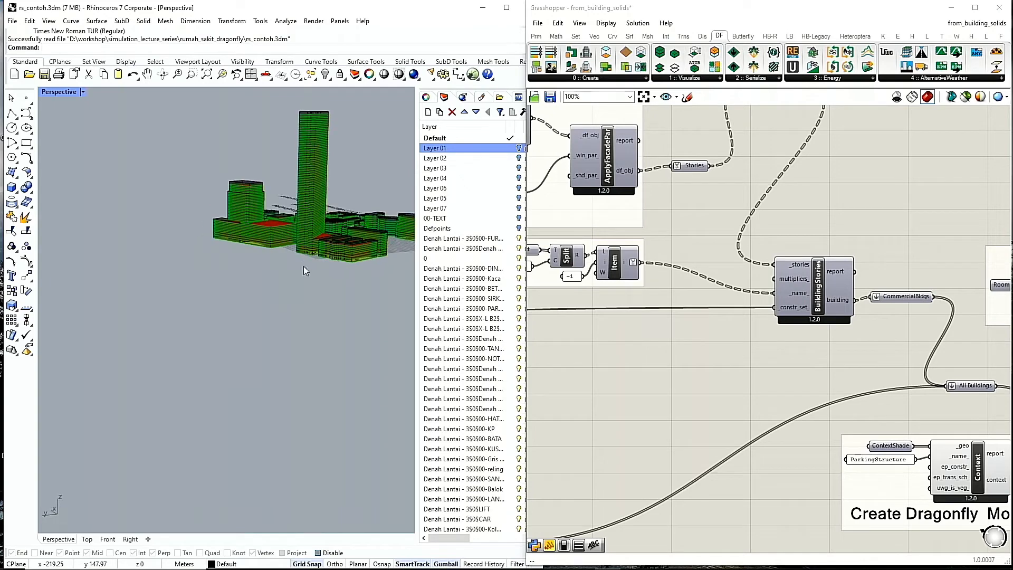
pyautogui.scroll(10, 310, 246)
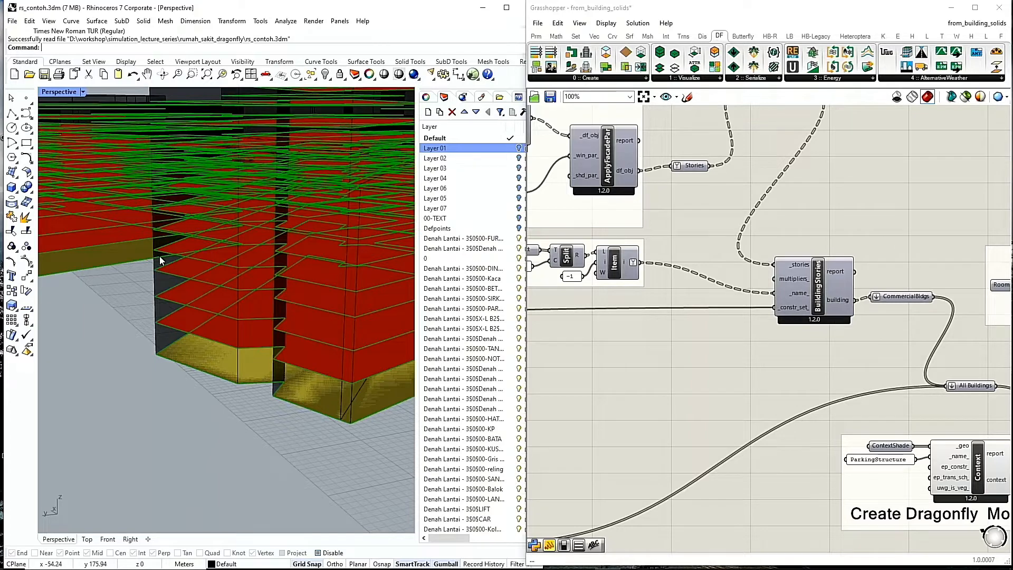
pyautogui.scroll(-5, 204, 268)
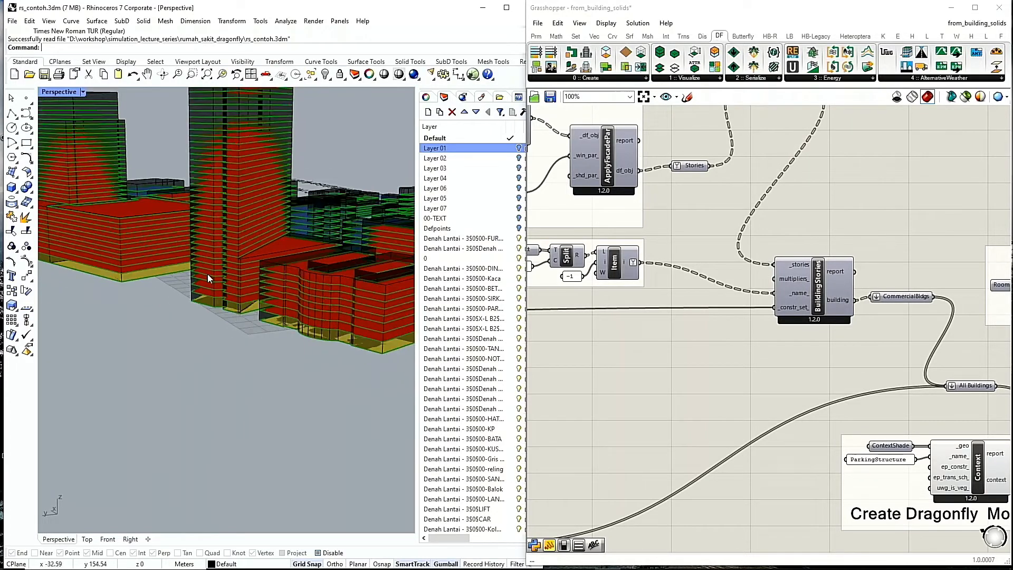
pyautogui.scroll(-6, 207, 280)
pyautogui.scroll(10, 208, 165)
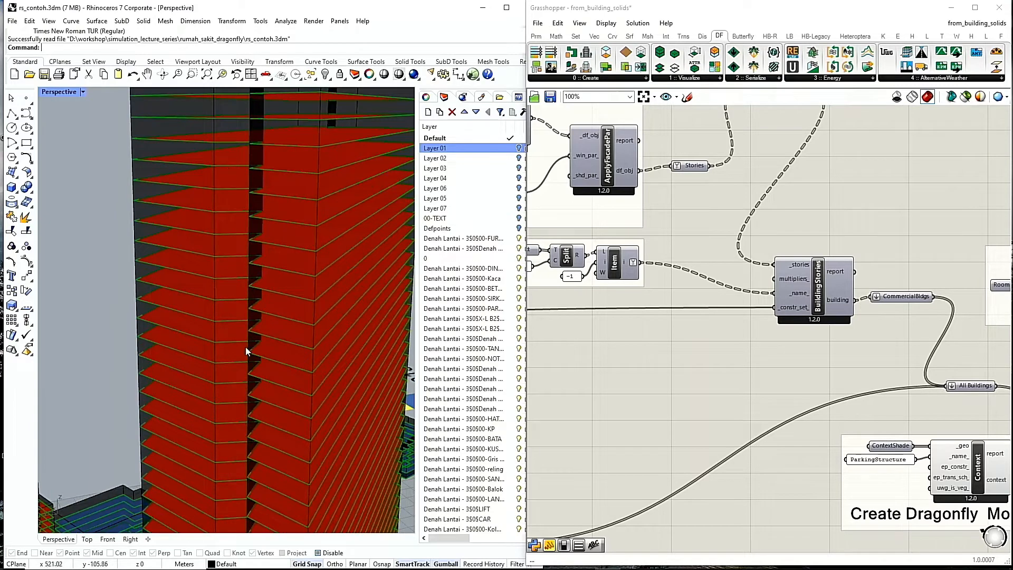
# Step: Maximize the Grasshopper window and examine how the office BuildingSolid's buildings output feeds the DecnstrDF component
pyautogui.moveTo(110, 568)
pyautogui.click(982, 9)
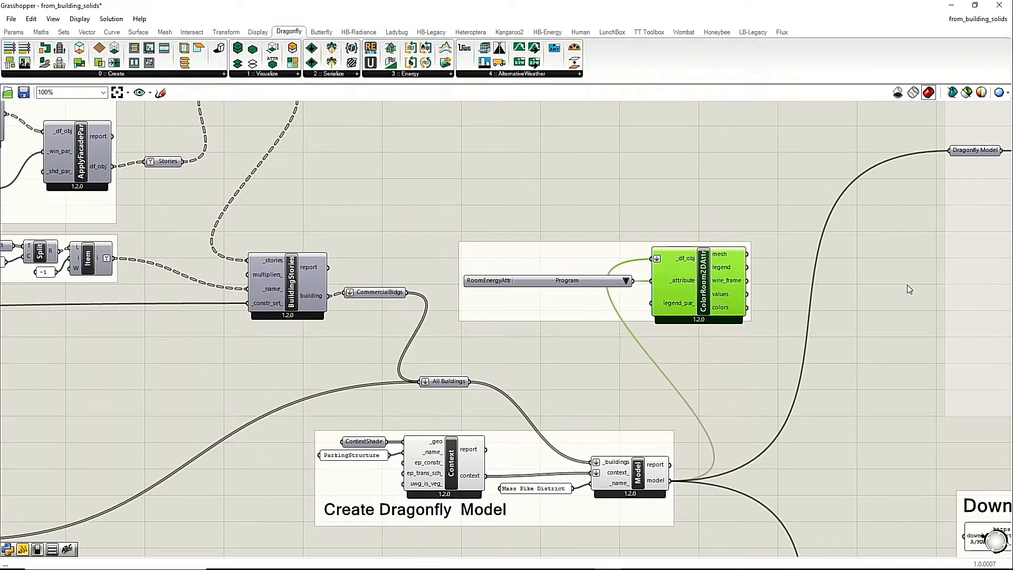
pyautogui.scroll(-5, 876, 301)
pyautogui.scroll(2, 449, 231)
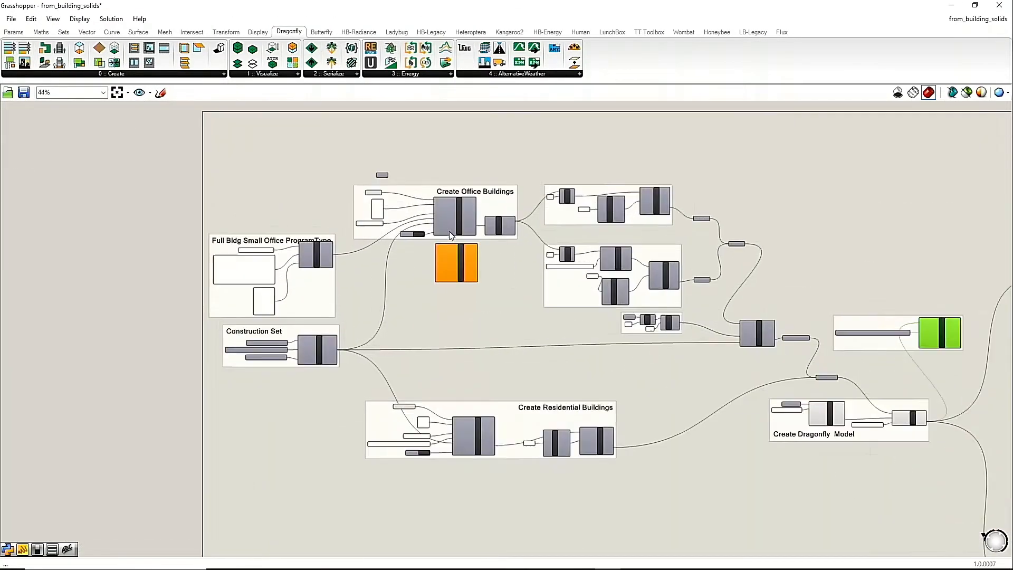
pyautogui.scroll(4, 448, 231)
pyautogui.scroll(1, 255, 202)
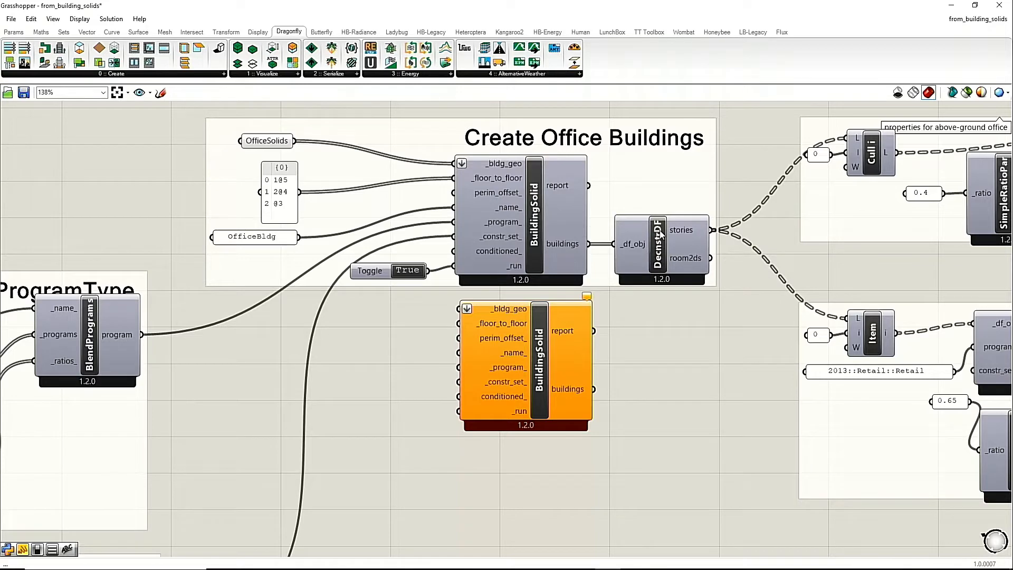
pyautogui.scroll(3, 658, 234)
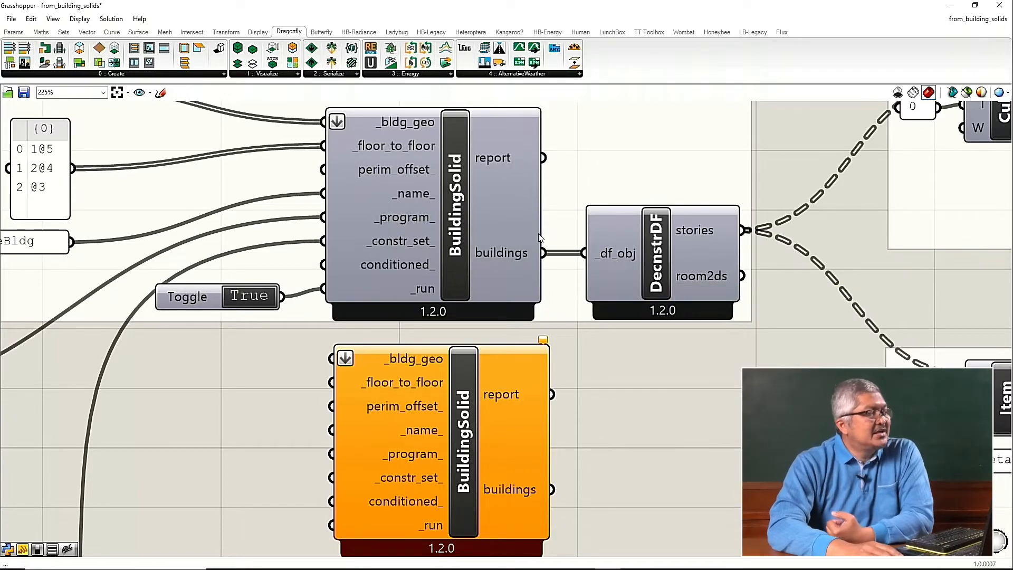
# Step: Trace the definition from the office BuildingSolid through BuildingStories to the Create Dragonfly Model group and back to the office buildings
pyautogui.scroll(-4, 553, 257)
pyautogui.scroll(5, 464, 274)
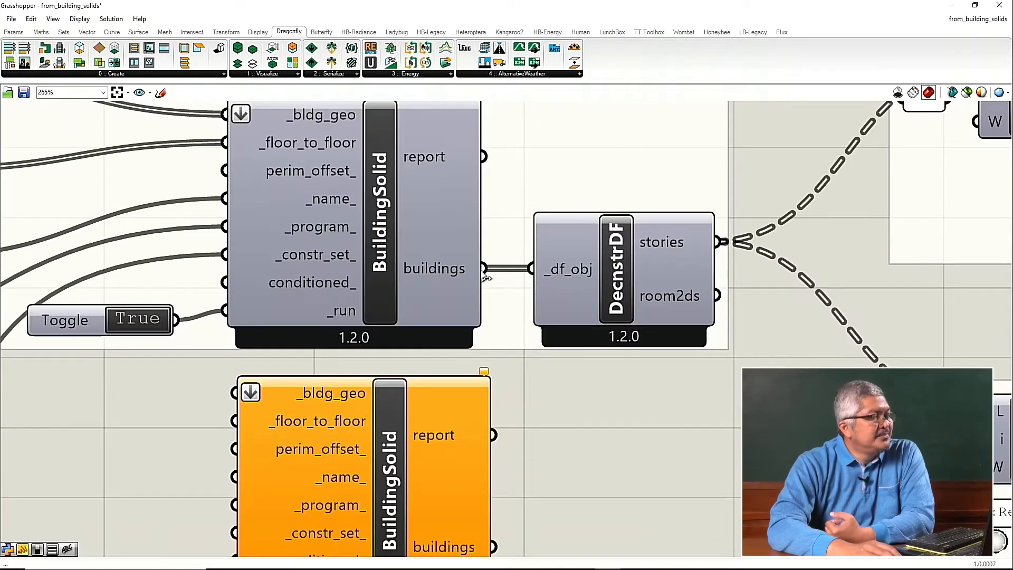
pyautogui.moveTo(483, 268); pyautogui.dragTo(287, 375)
pyautogui.scroll(-6, 507, 338)
pyautogui.scroll(-4, 454, 303)
pyautogui.scroll(4, 676, 402)
pyautogui.scroll(3, 675, 402)
pyautogui.click(288, 375)
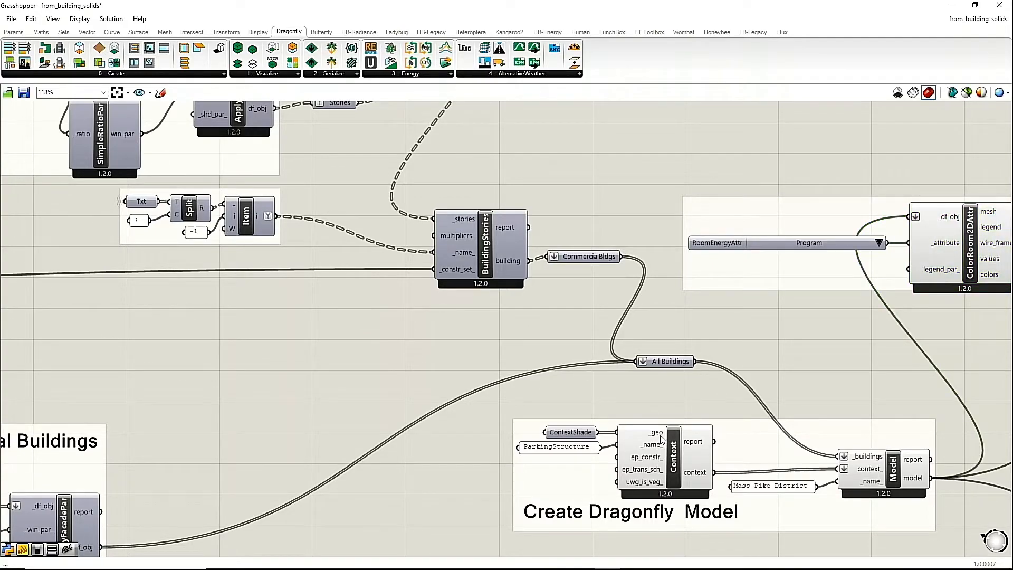
pyautogui.scroll(-5, 575, 349)
pyautogui.scroll(6, 291, 388)
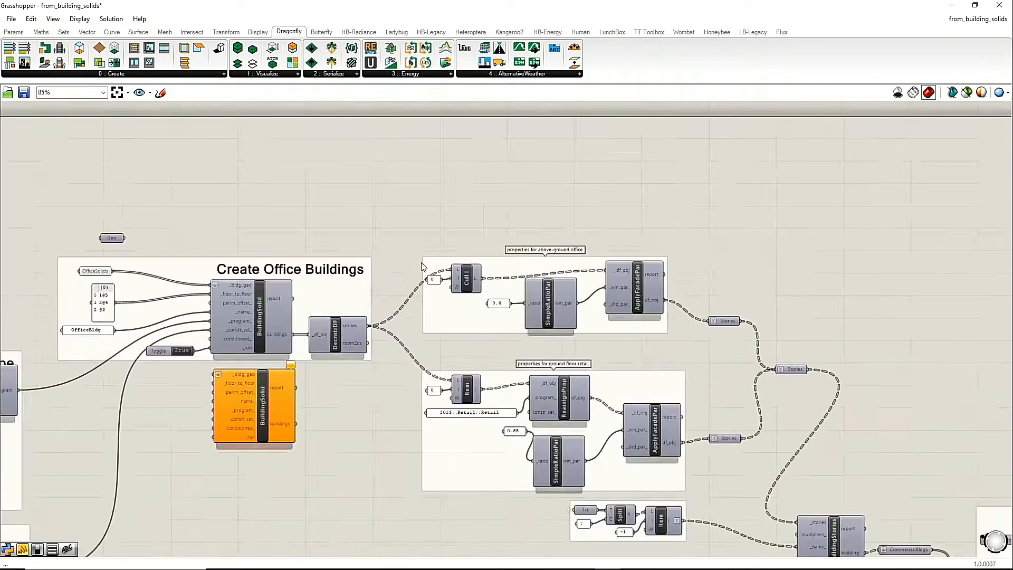
# Step: Inspect the list of Dragonfly buildings held in the buildings output of the office BuildingSolid component
pyautogui.scroll(-3, 292, 388)
pyautogui.scroll(5, 247, 356)
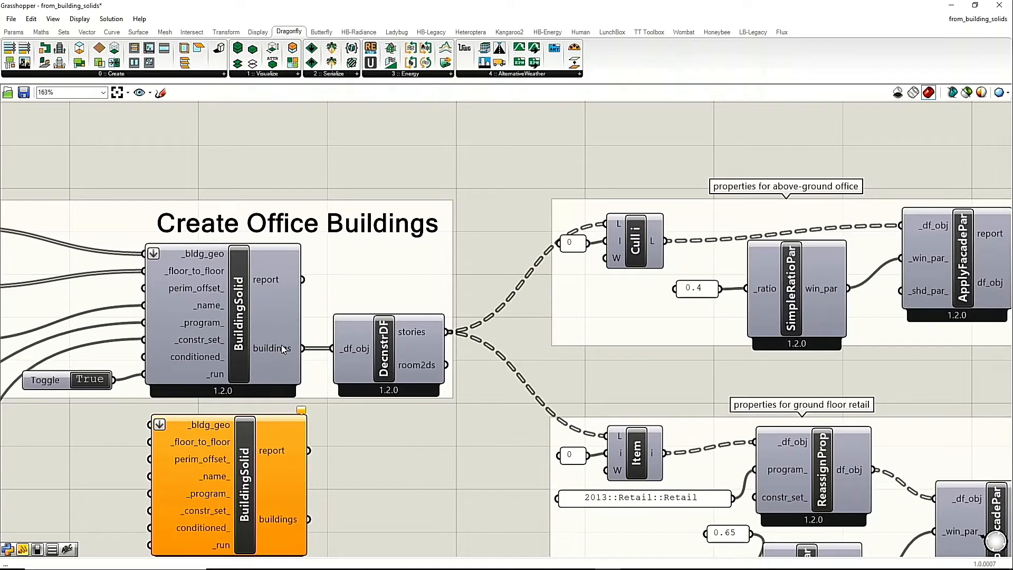
pyautogui.moveTo(280, 350)
pyautogui.moveTo(350, 351)
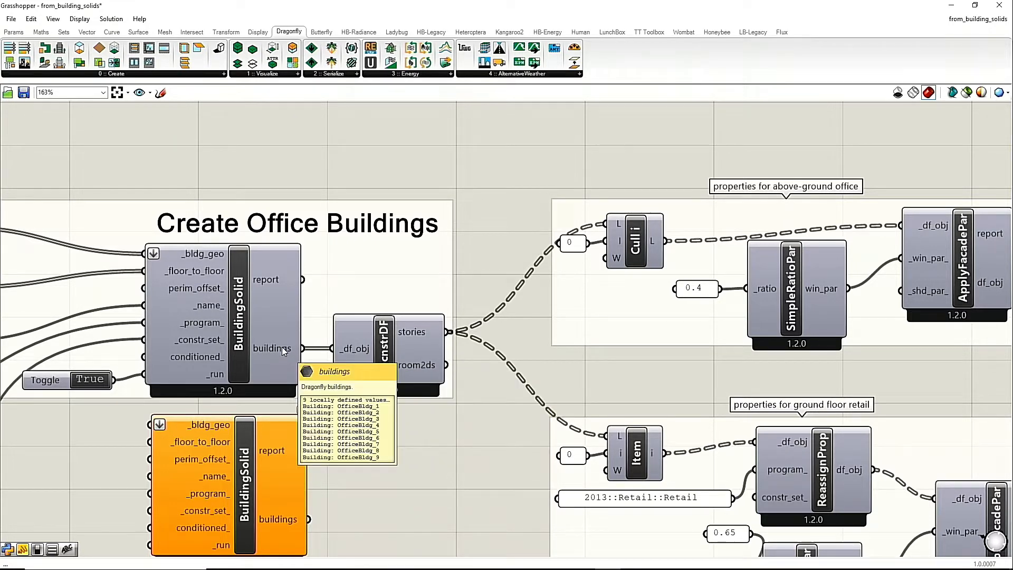
pyautogui.scroll(-2, 283, 349)
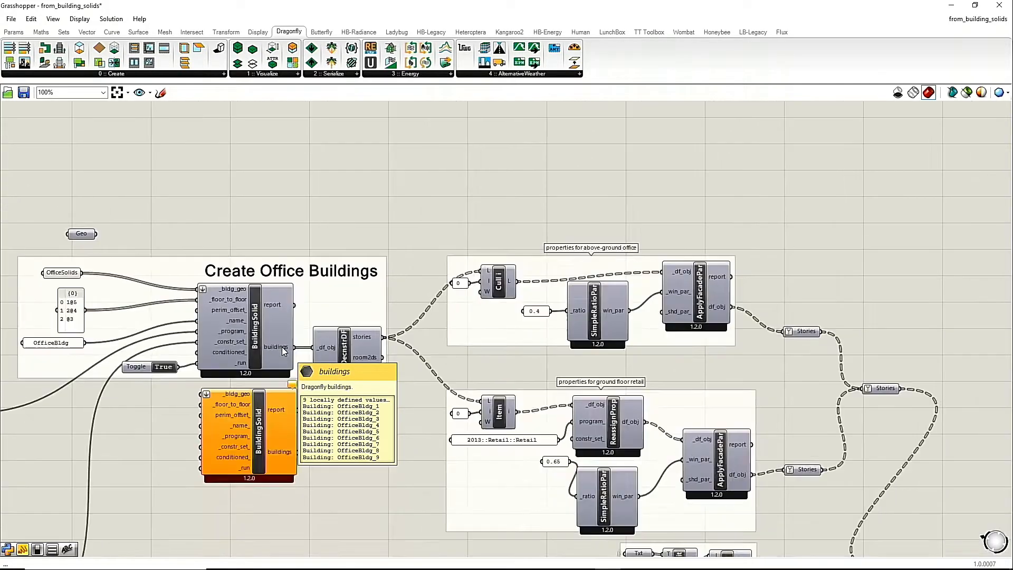
pyautogui.scroll(5, 282, 351)
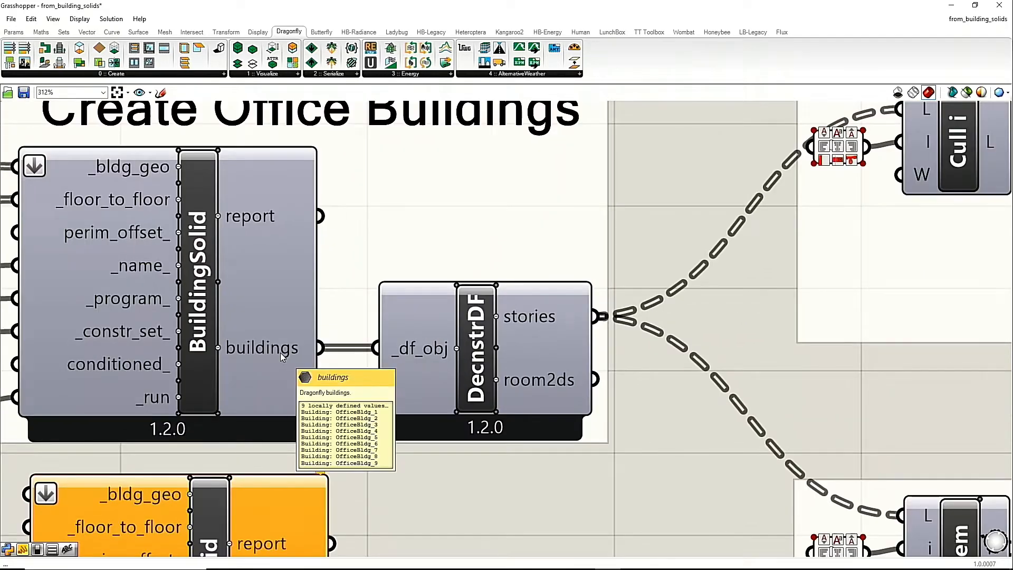
pyautogui.scroll(-2, 280, 353)
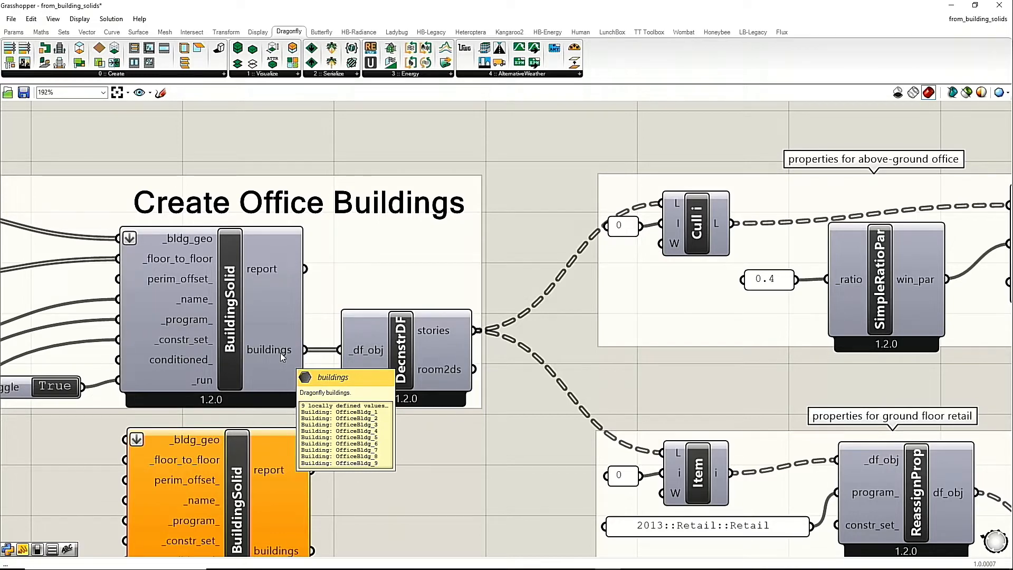
pyautogui.scroll(-3, 520, 335)
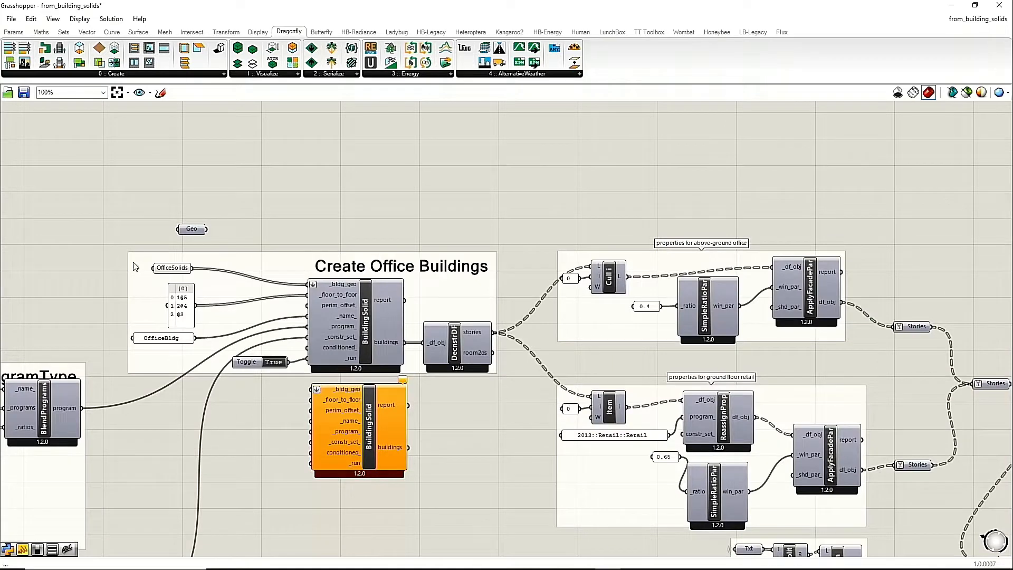
# Step: Review the OfficeSolids input of the office group and inspect the data tree in DecnstrDF's stories output
pyautogui.moveTo(165, 272)
pyautogui.scroll(3, 165, 272)
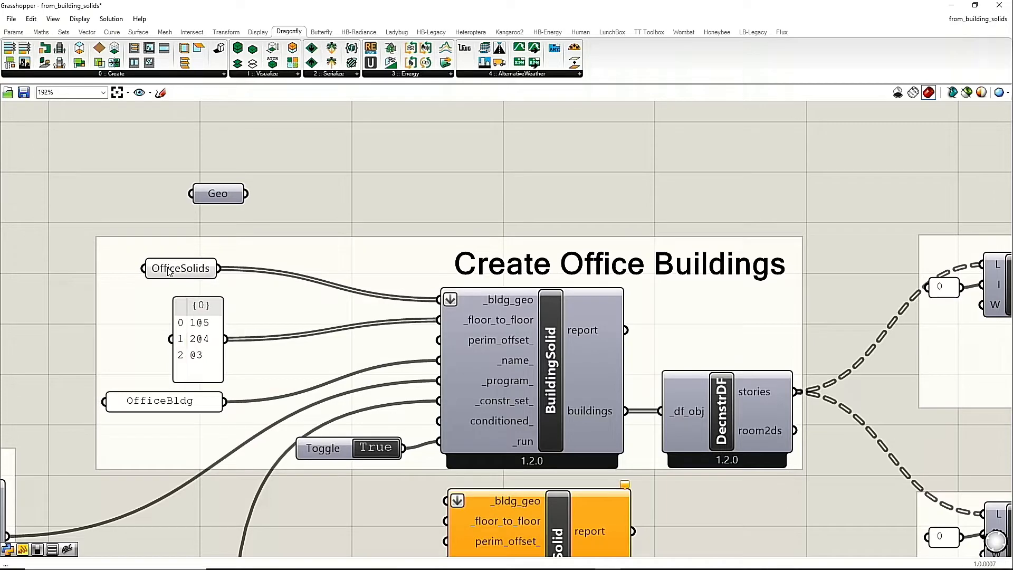
pyautogui.scroll(-2, 169, 268)
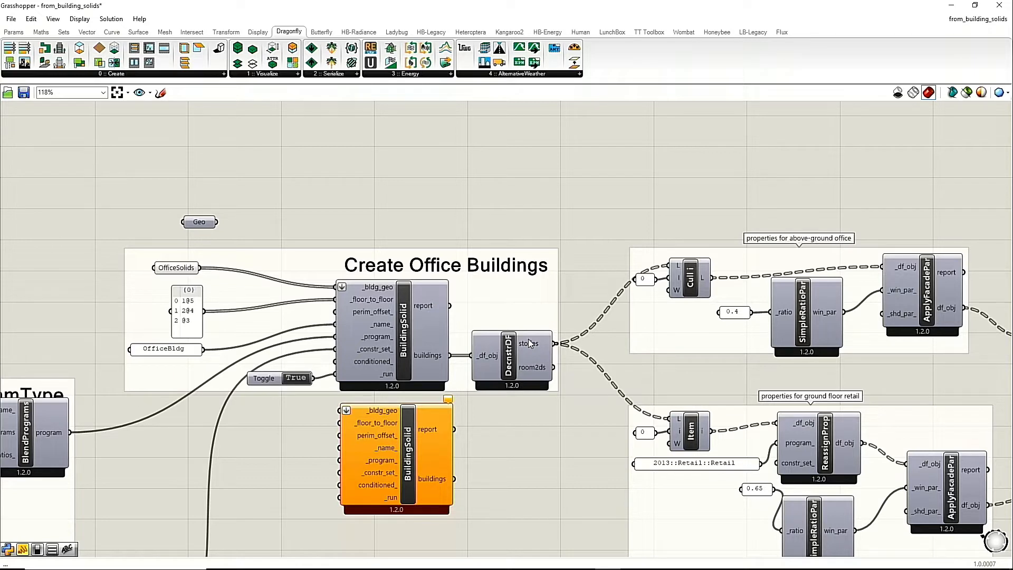
pyautogui.moveTo(531, 343)
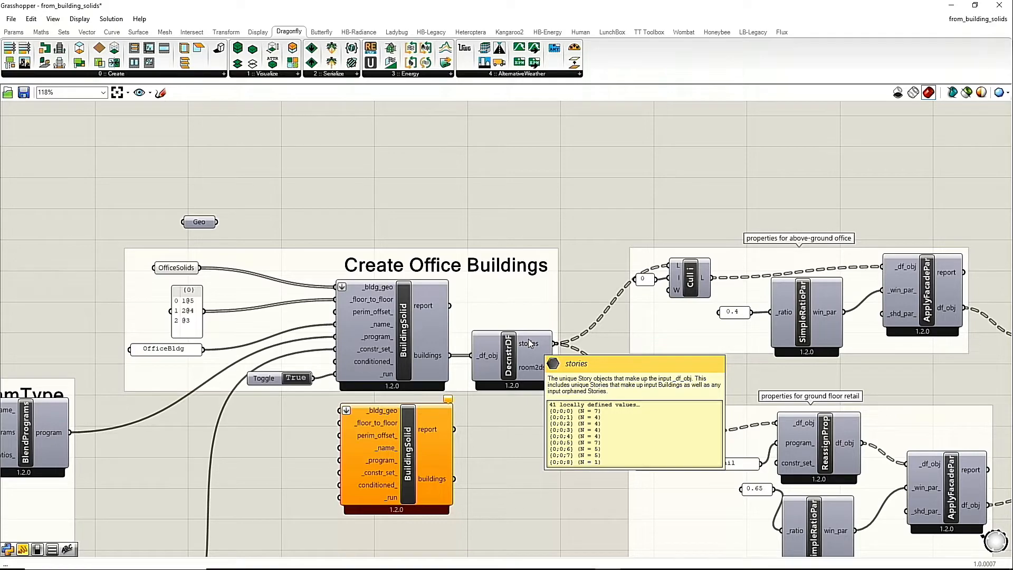
pyautogui.scroll(-3, 530, 343)
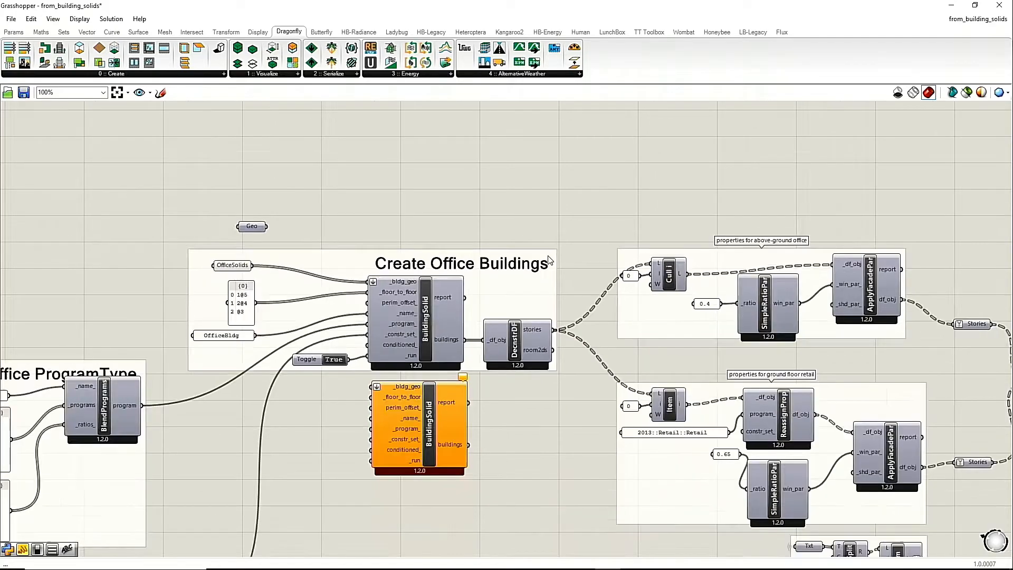
# Step: Examine the above-ground office and ground floor retail groups, selecting the retail Item component and checking its index panel
pyautogui.scroll(3, 785, 313)
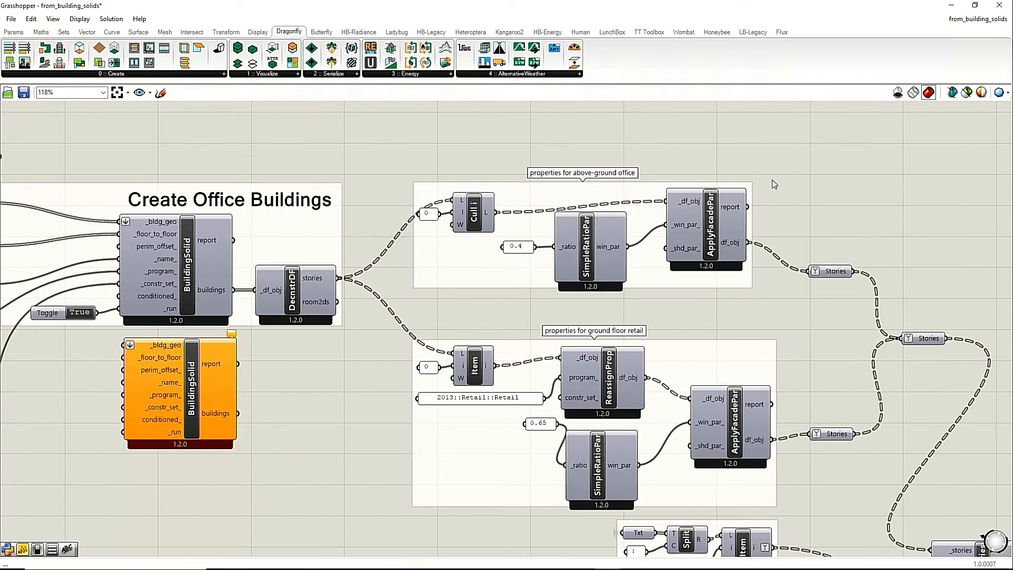
pyautogui.scroll(-1, 501, 230)
pyautogui.scroll(1, 532, 312)
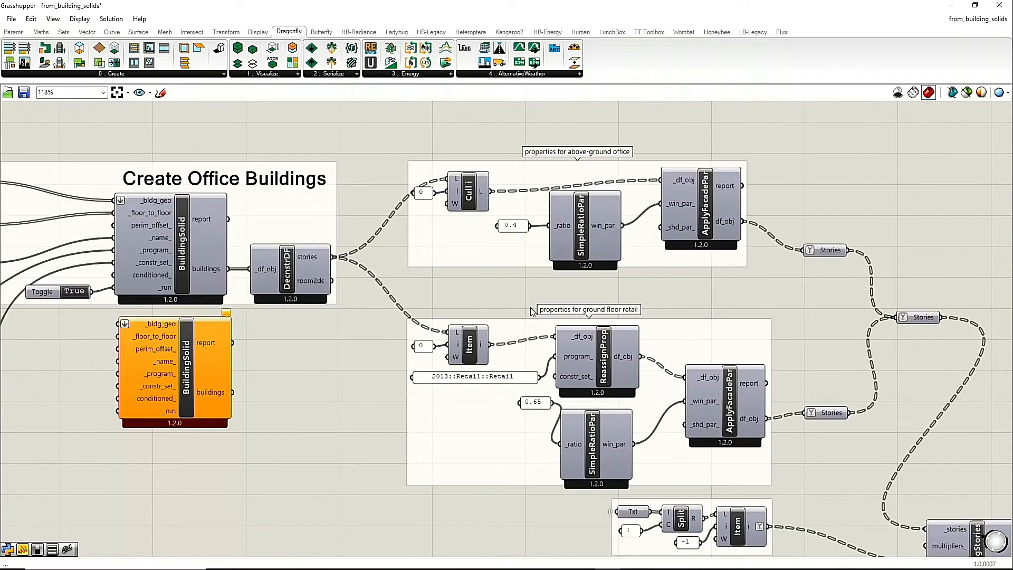
pyautogui.click(469, 346)
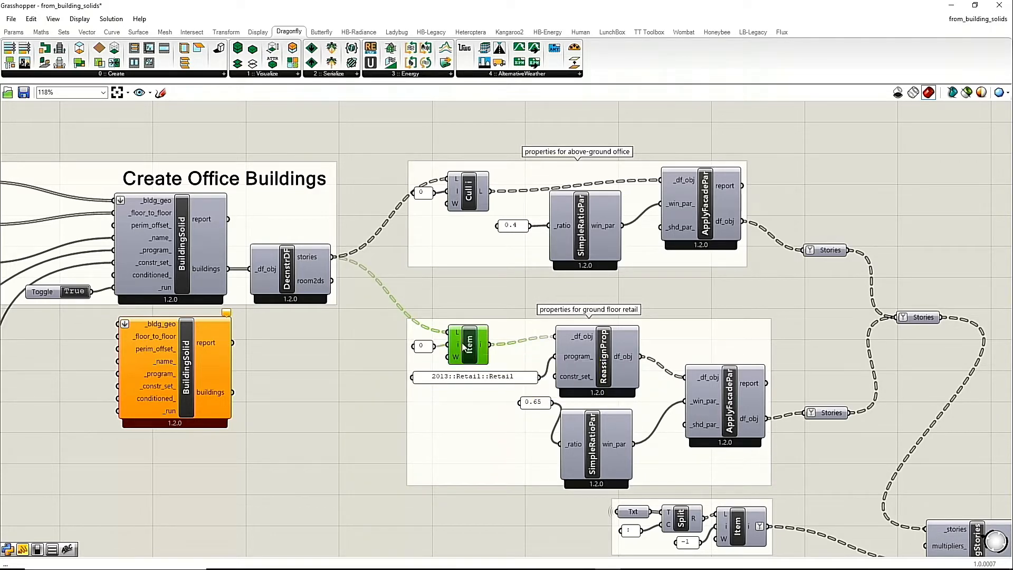
pyautogui.scroll(2, 469, 346)
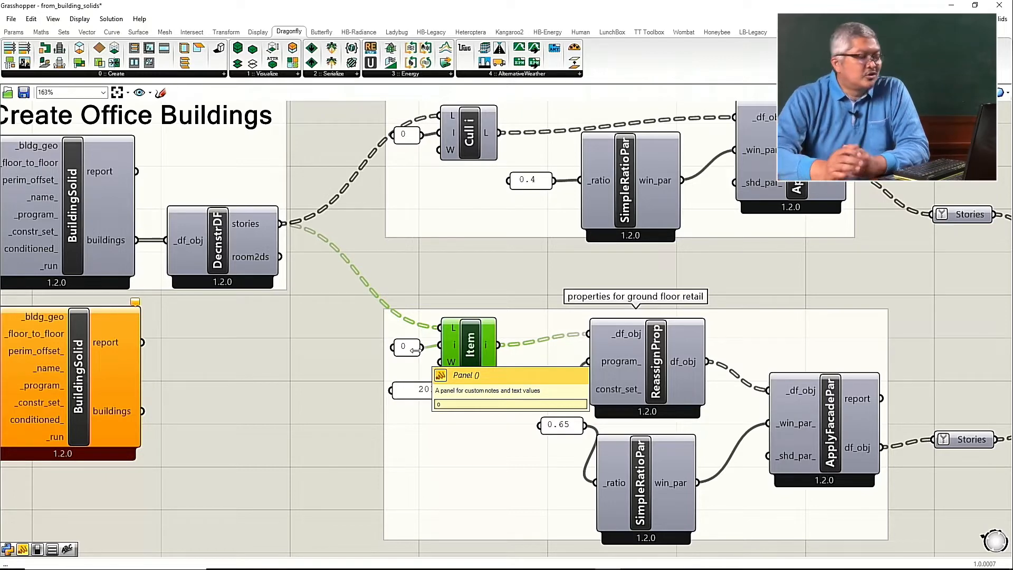
# Step: Recheck the office BuildingSolid's buildings output against the OfficeSolids input that feeds it
pyautogui.moveTo(253, 229)
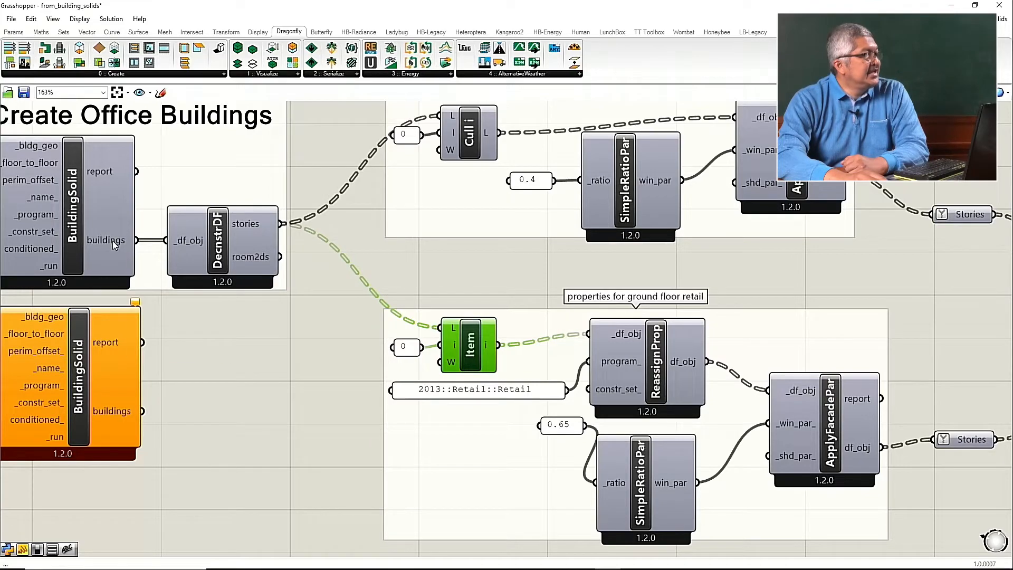
pyautogui.scroll(2, 109, 234)
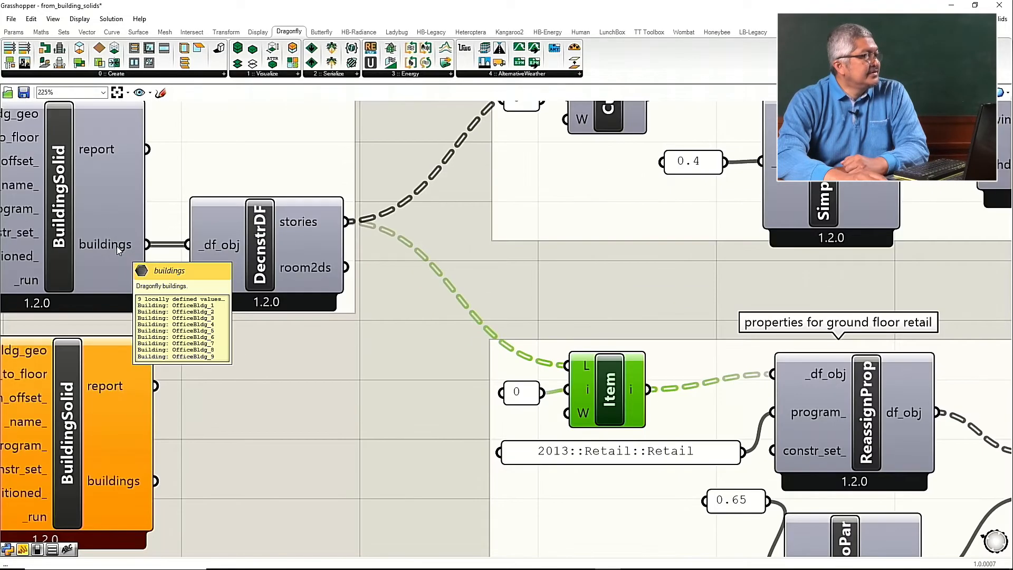
pyautogui.scroll(-7, 192, 272)
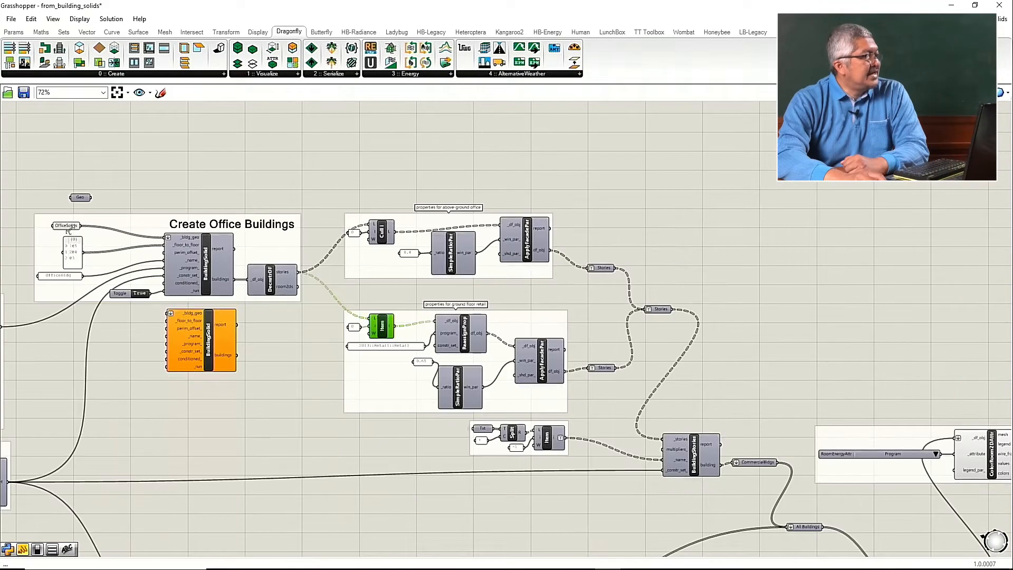
pyautogui.scroll(6, 192, 272)
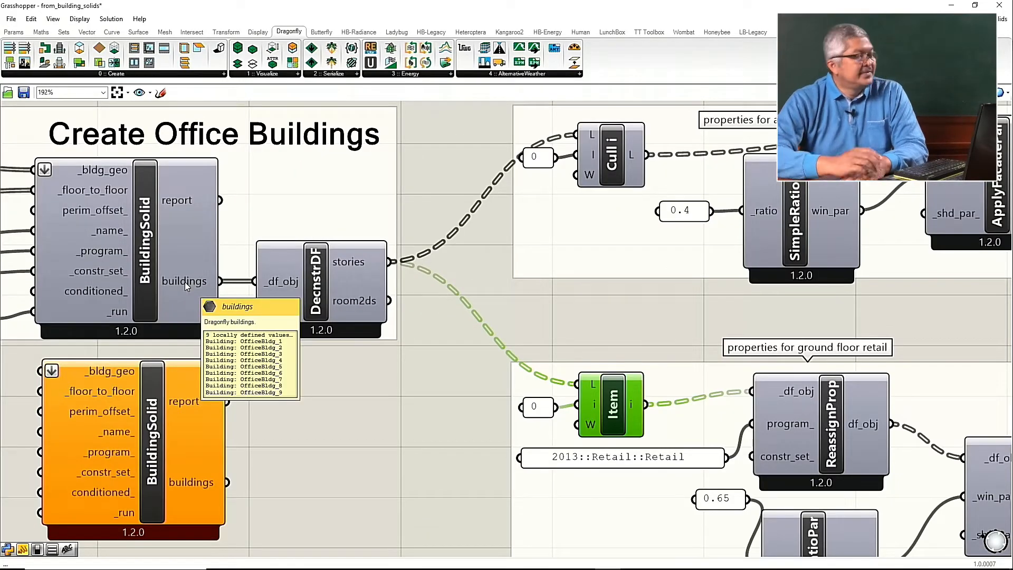
# Step: Select the DecnstrDF component and review its description and its stories and room2ds outputs
pyautogui.click(322, 294)
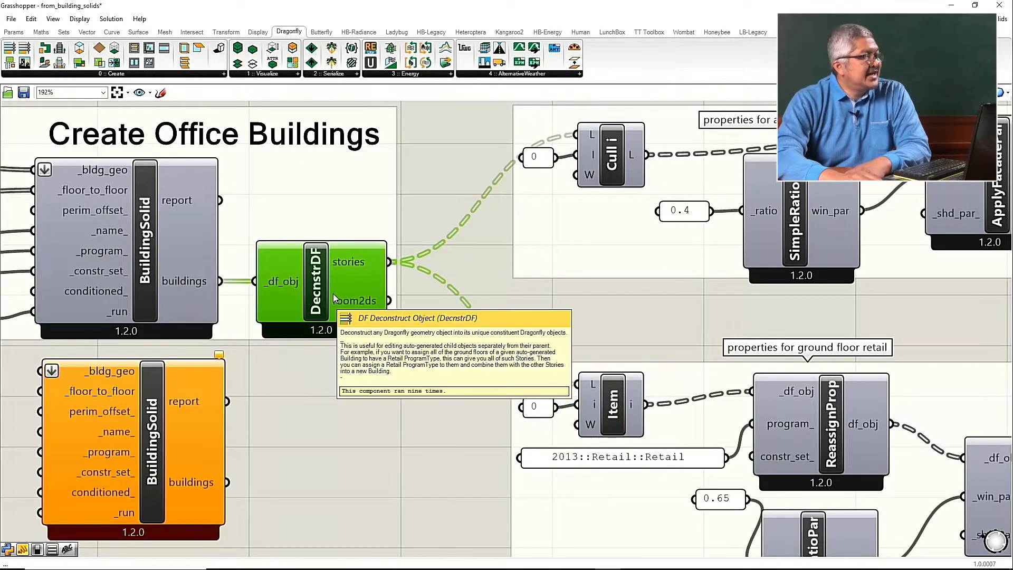
pyautogui.moveTo(334, 293); pyautogui.dragTo(340, 293)
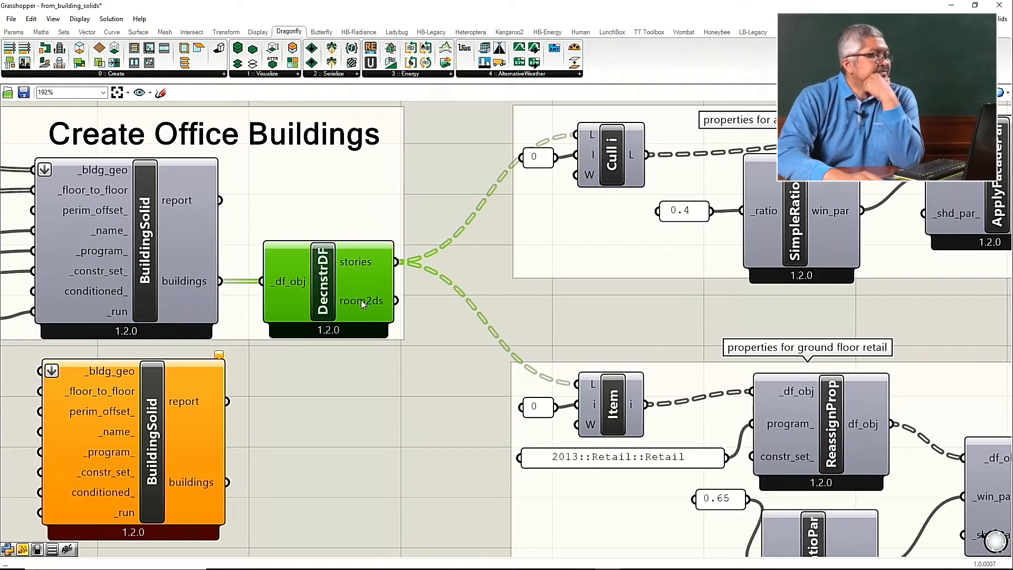
pyautogui.moveTo(362, 302)
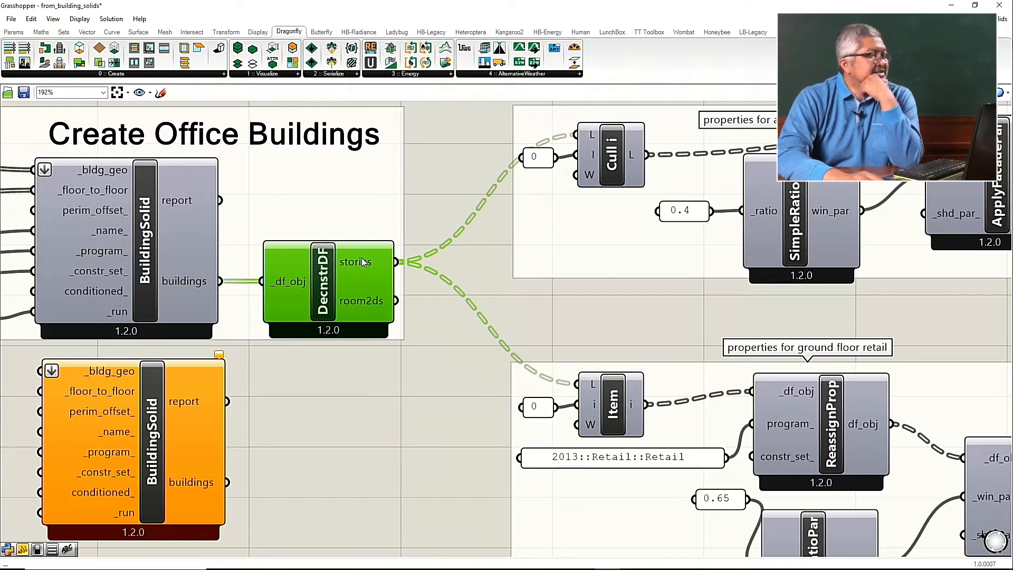
pyautogui.moveTo(361, 264)
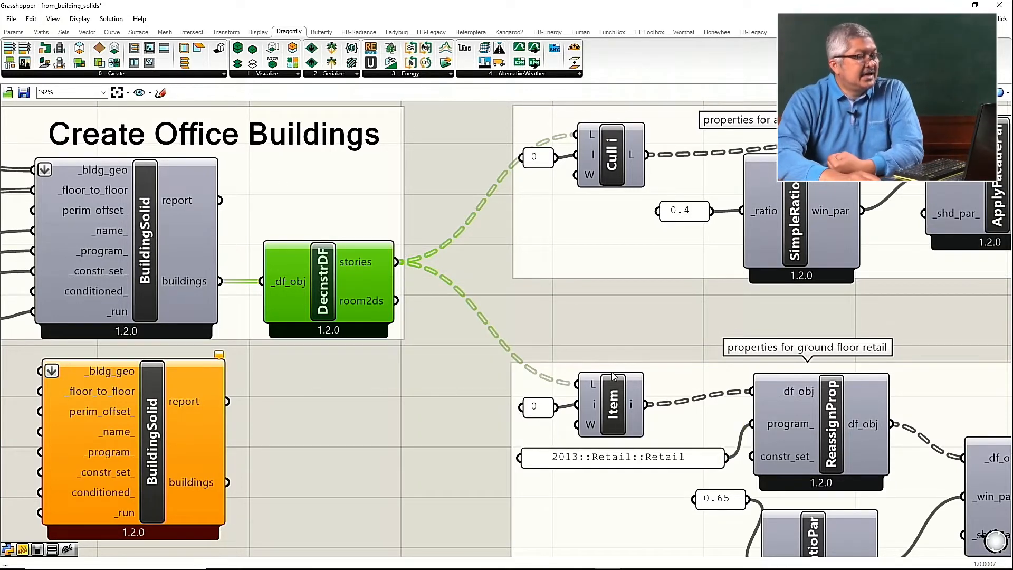
# Step: Compare the Cull i and Item branches, and read the description of ReassignProp in the ground floor retail group
pyautogui.scroll(-3, 586, 364)
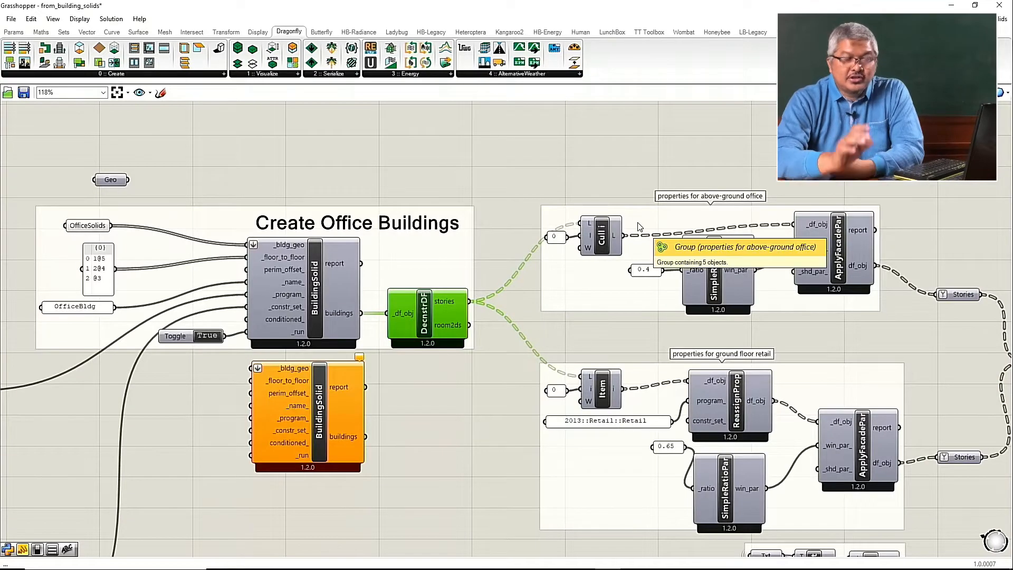
pyautogui.scroll(1, 897, 531)
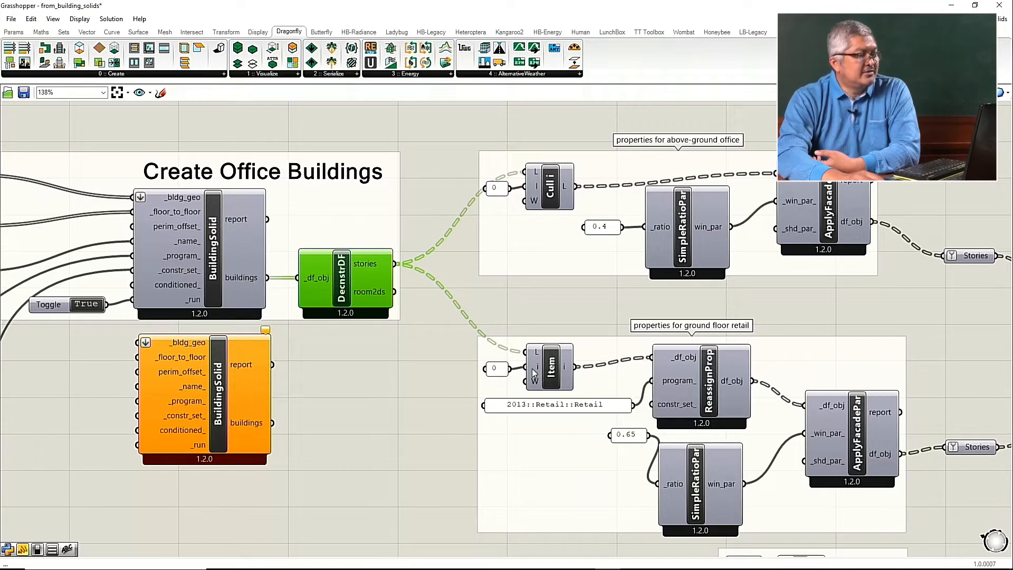
pyautogui.click(712, 392)
pyautogui.moveTo(708, 378); pyautogui.dragTo(719, 382)
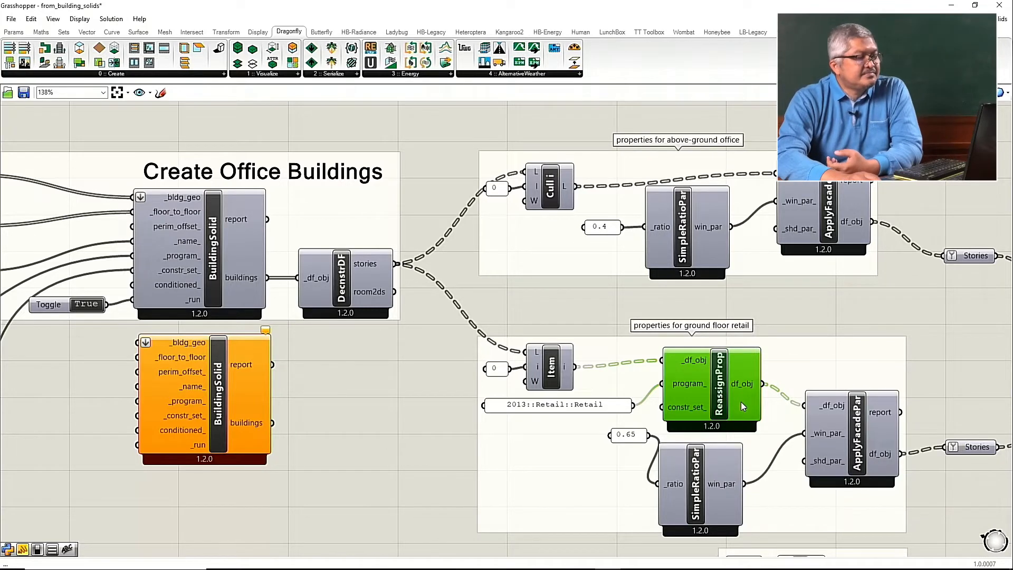
pyautogui.scroll(3, 741, 401)
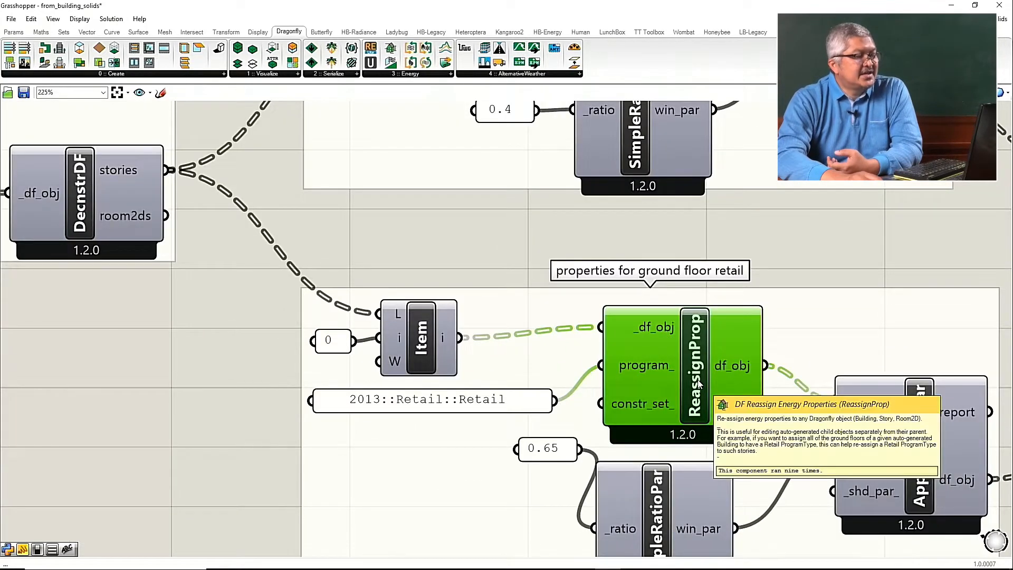
# Step: Search the components for "df reass" and place a new DF Reassign Energy Properties component above the retail ApplyFacadePar
pyautogui.click(196, 74)
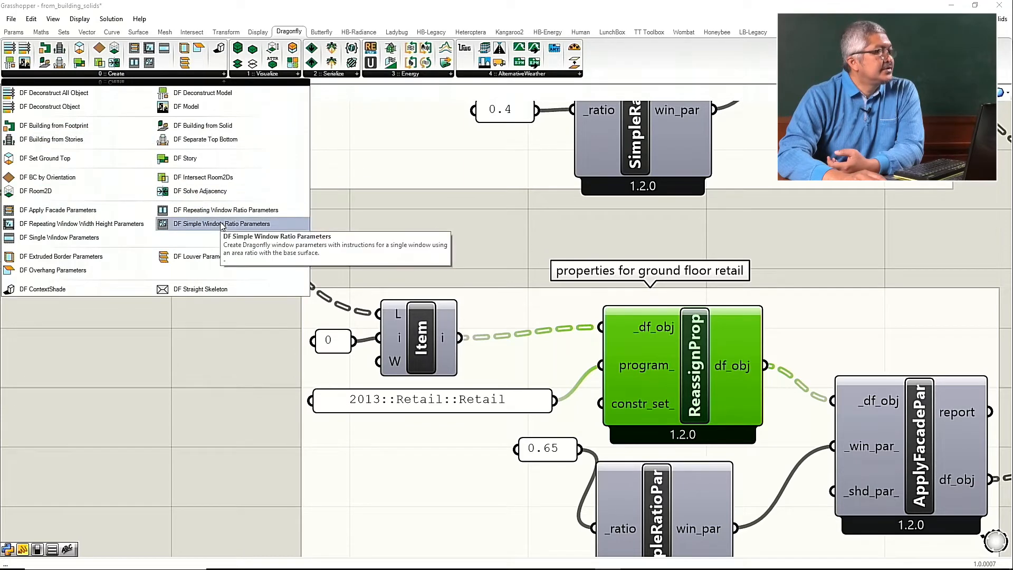
pyautogui.click(815, 256)
pyautogui.doubleClick(816, 257)
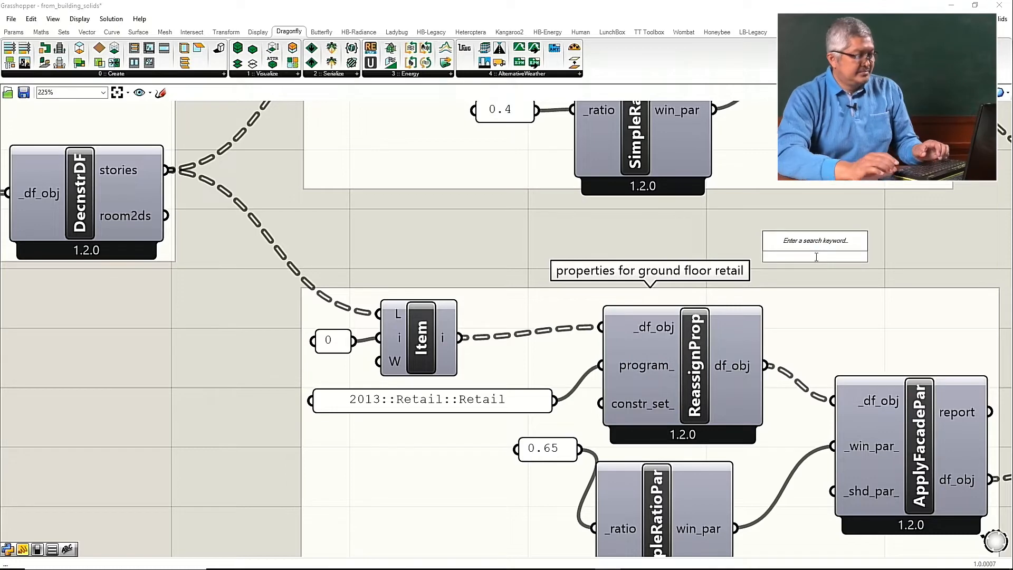
pyautogui.write('df rea')
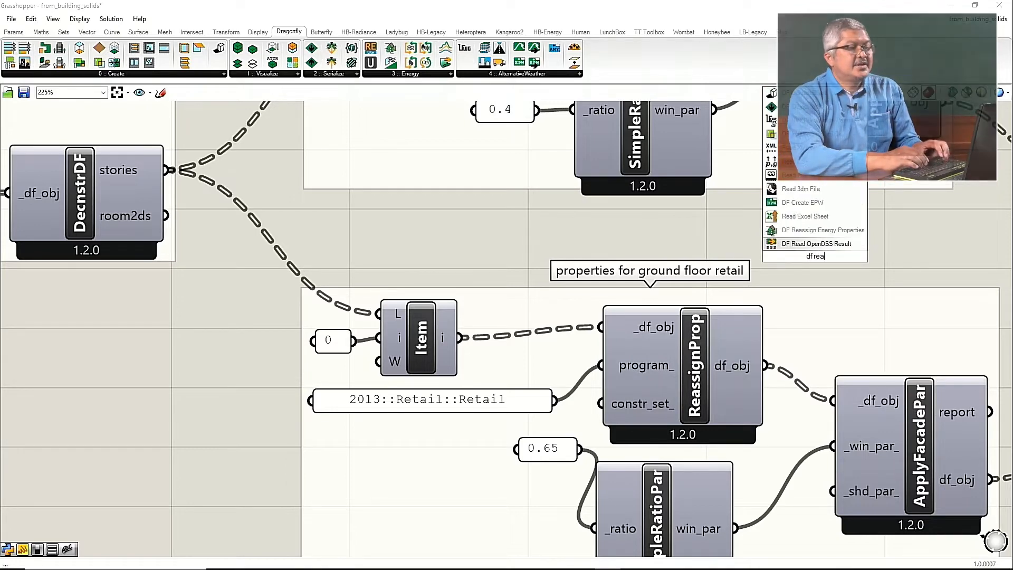
pyautogui.write('ss')
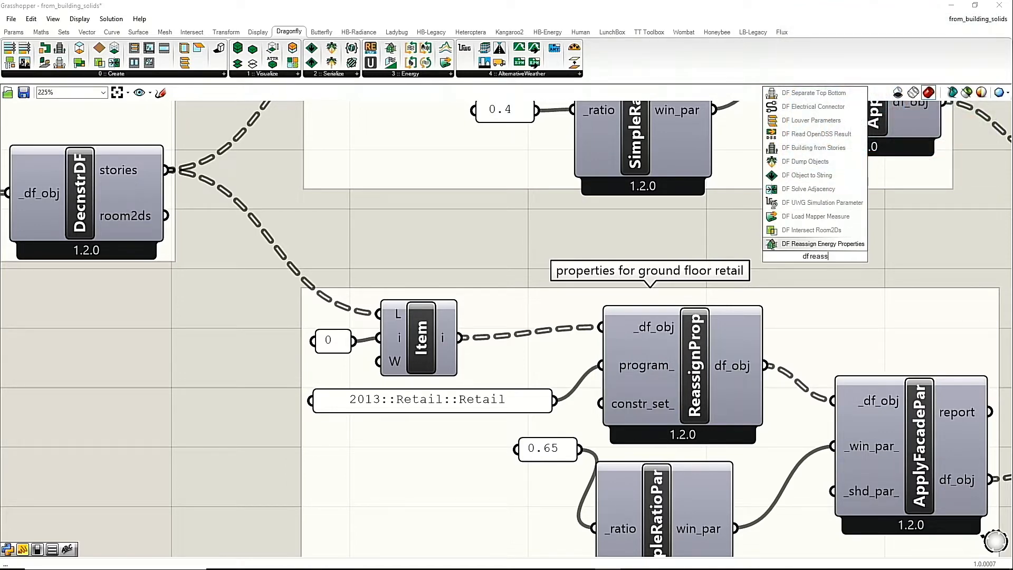
pyautogui.click(817, 245)
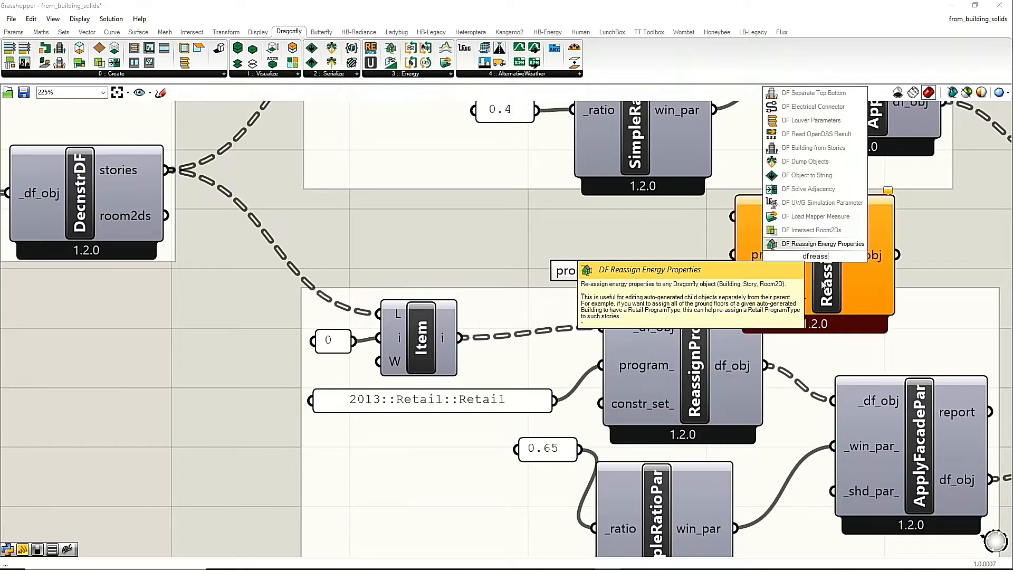
pyautogui.moveTo(839, 283); pyautogui.dragTo(898, 302)
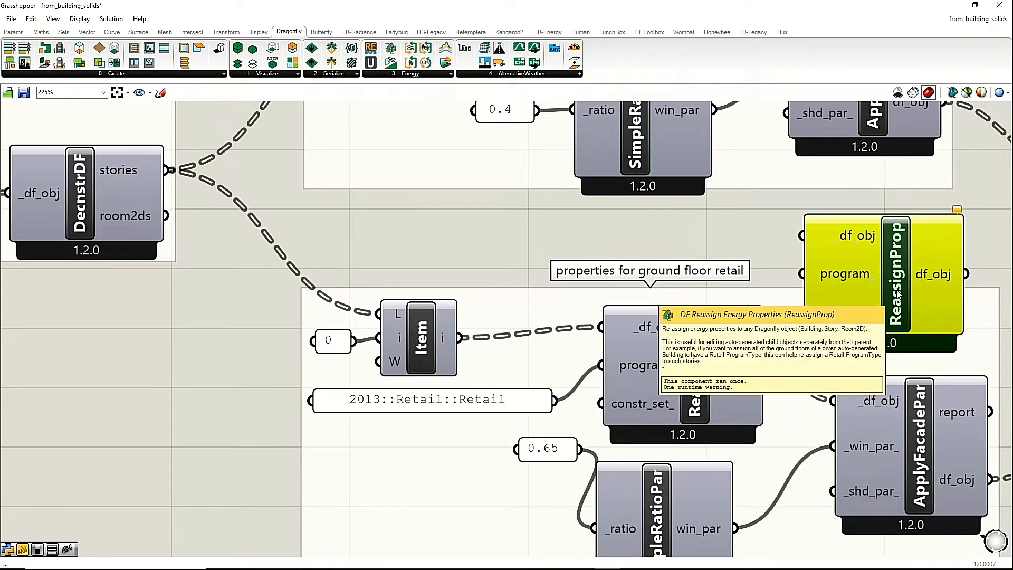
# Step: Delete the spare ReassignProp component and read the description of the remaining one's program_ input
pyautogui.press('Delete')
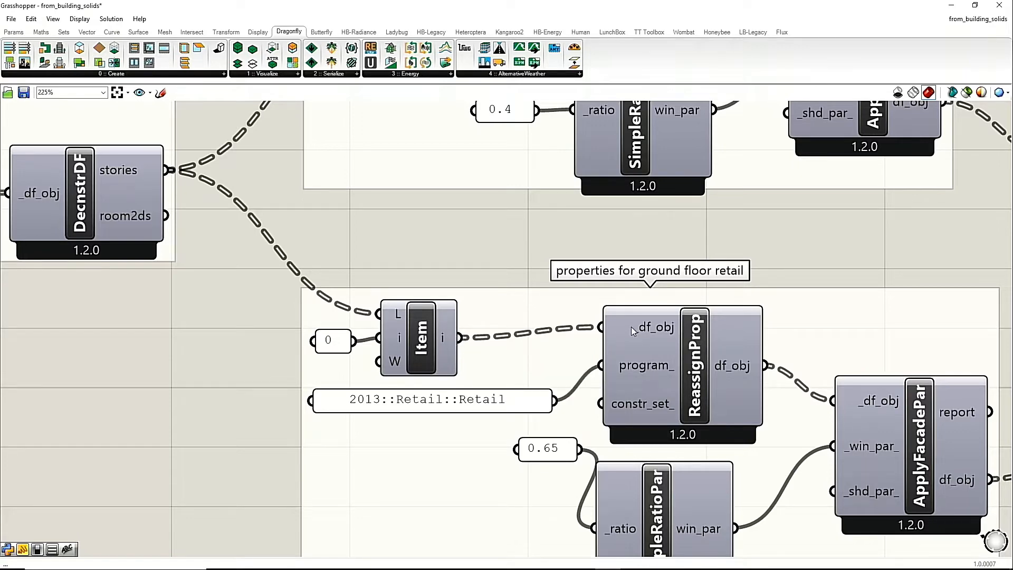
pyautogui.scroll(-3, 631, 327)
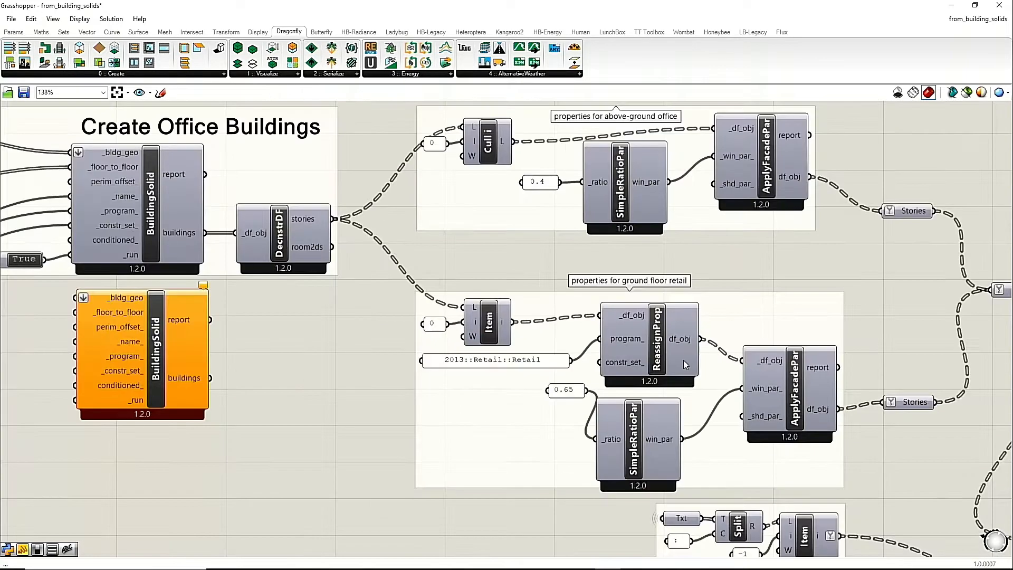
pyautogui.scroll(4, 664, 358)
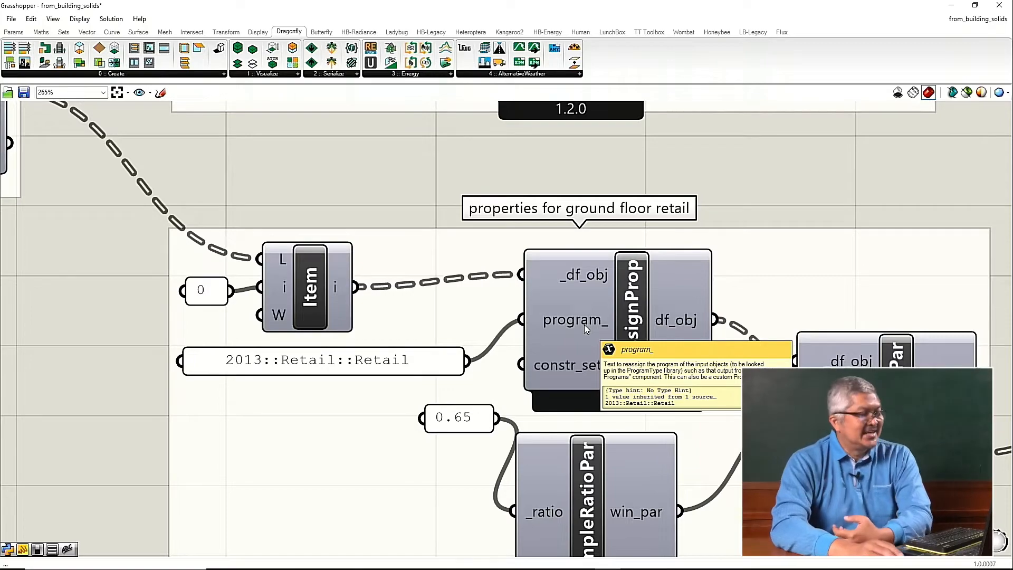
pyautogui.scroll(-2, 675, 369)
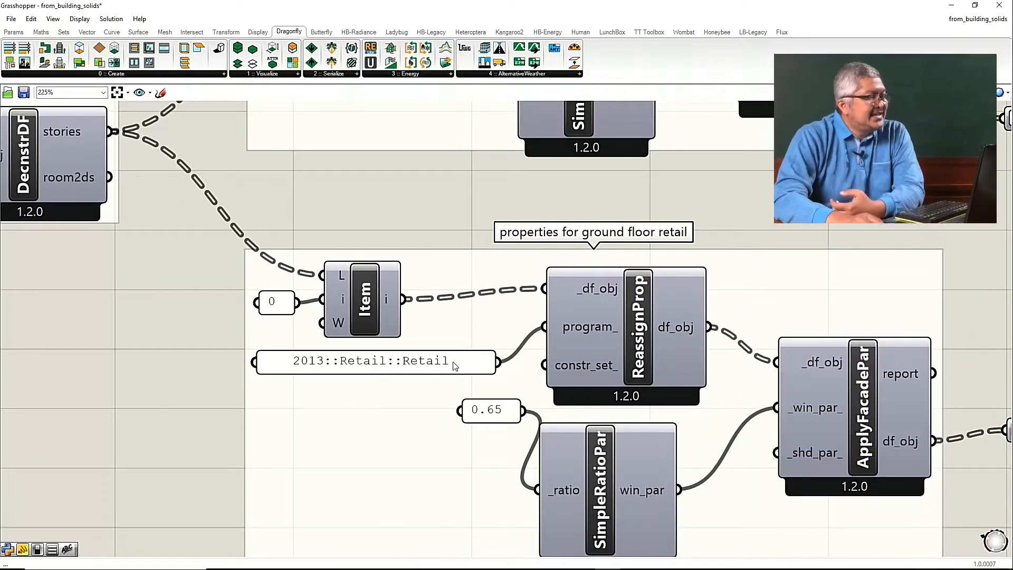
# Step: Examine the LargeOffice programs and ratios feeding BlendPrograms, and compare them with the program text in the ground floor retail group
pyautogui.scroll(-10, 455, 366)
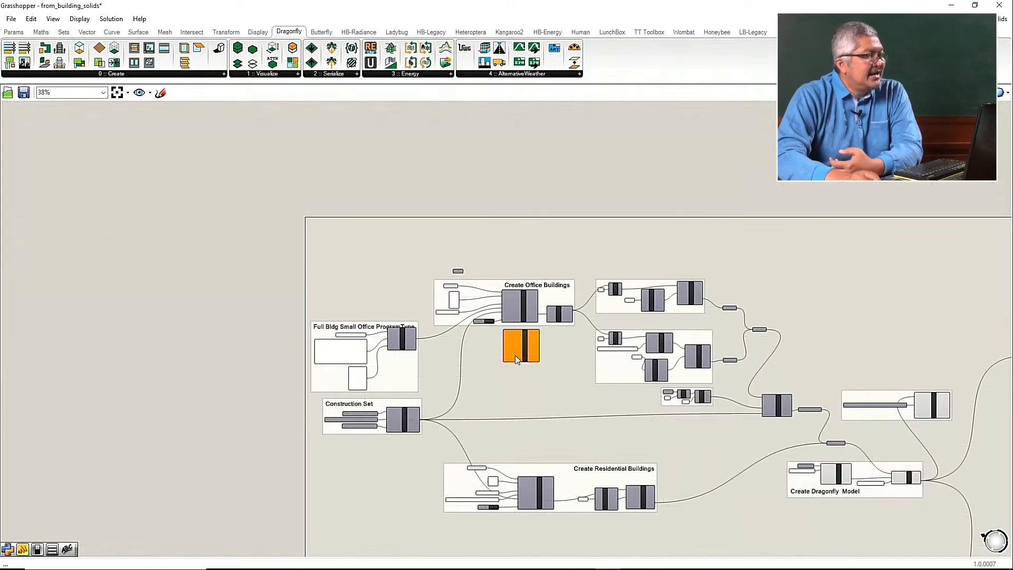
pyautogui.scroll(5, 417, 353)
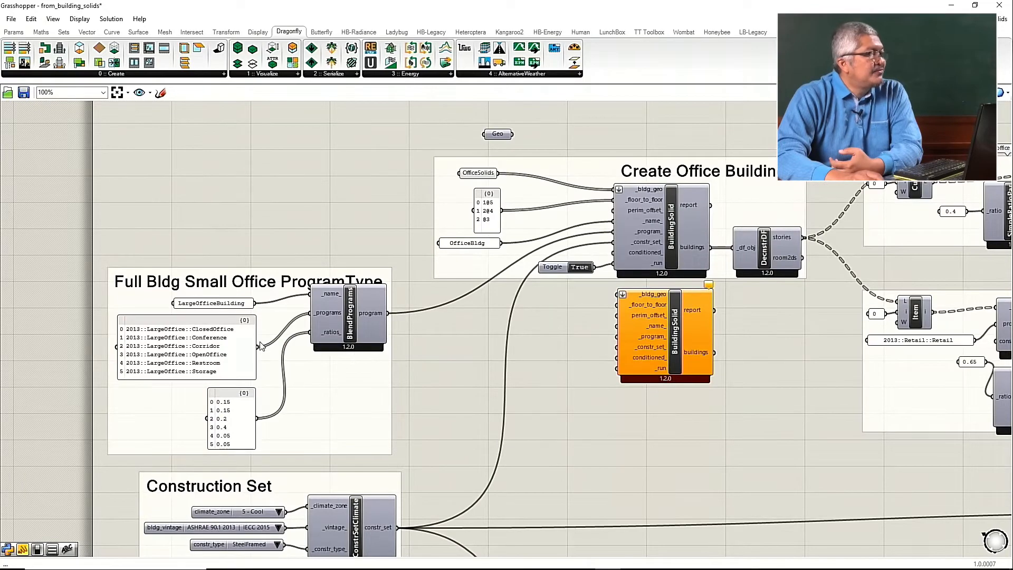
pyautogui.scroll(3, 260, 346)
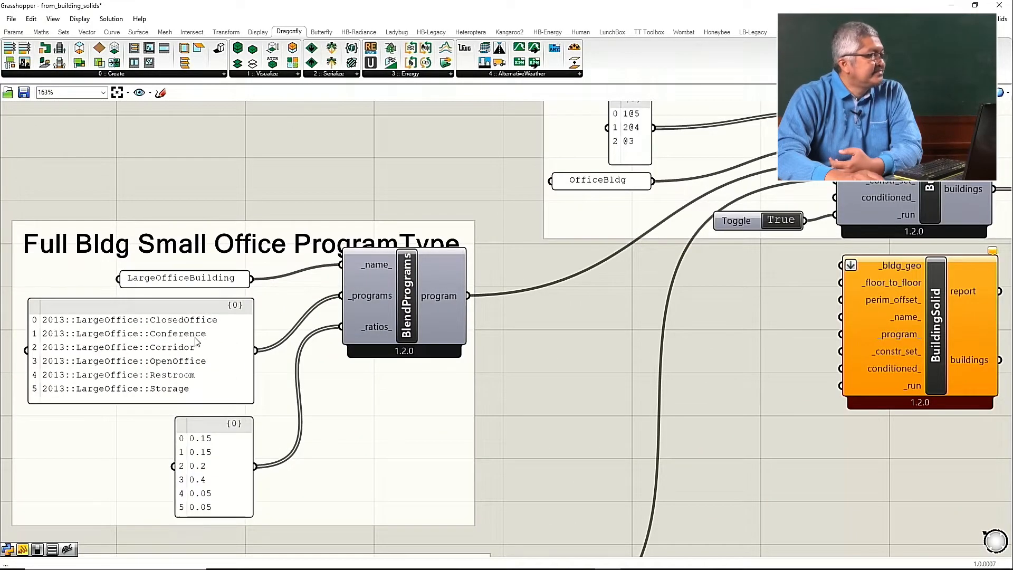
pyautogui.scroll(-5, 196, 341)
pyautogui.scroll(3, 496, 346)
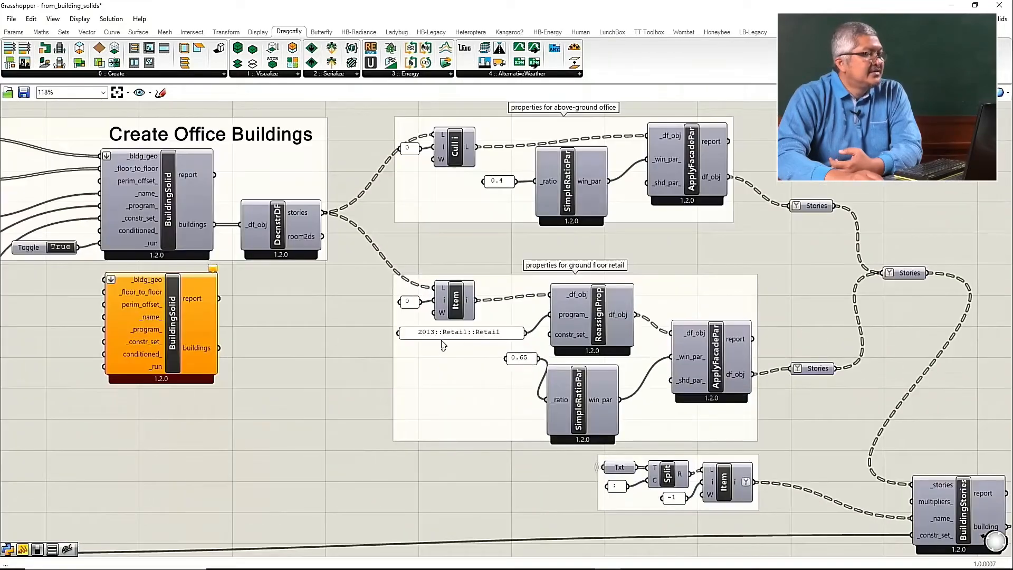
pyautogui.scroll(-5, 536, 330)
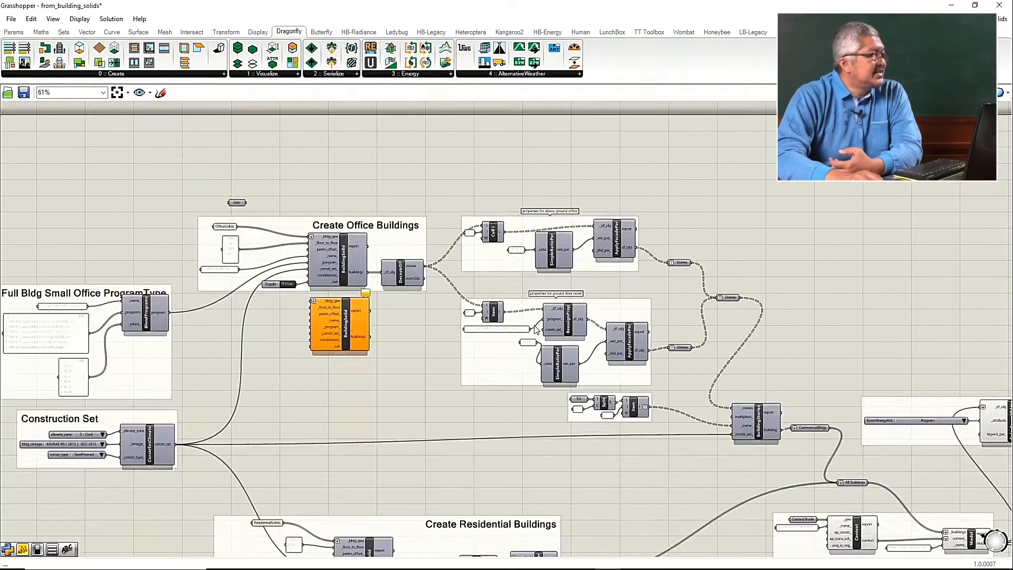
pyautogui.scroll(5, 245, 325)
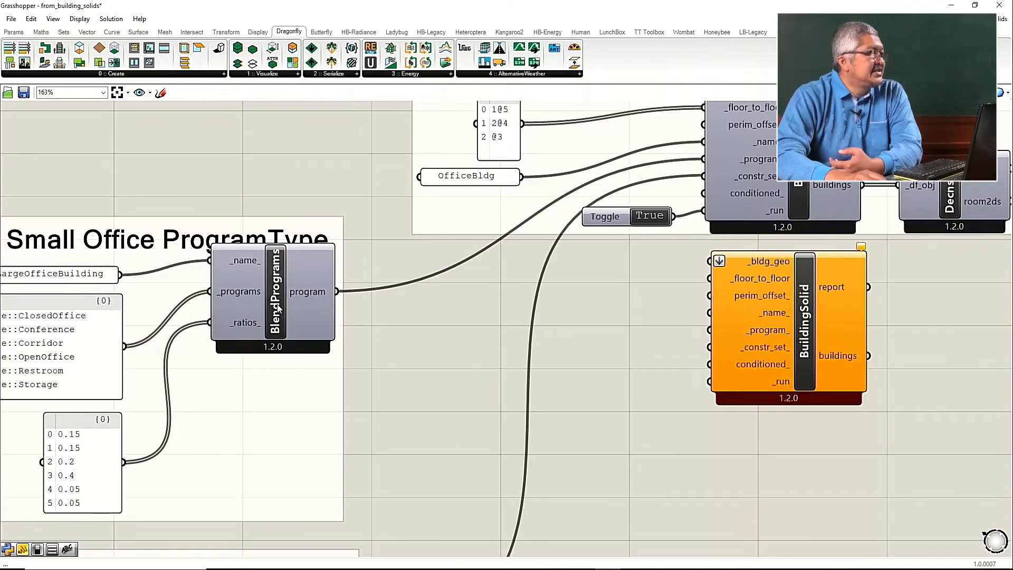
pyautogui.scroll(-3, 308, 301)
pyautogui.scroll(-4, 199, 300)
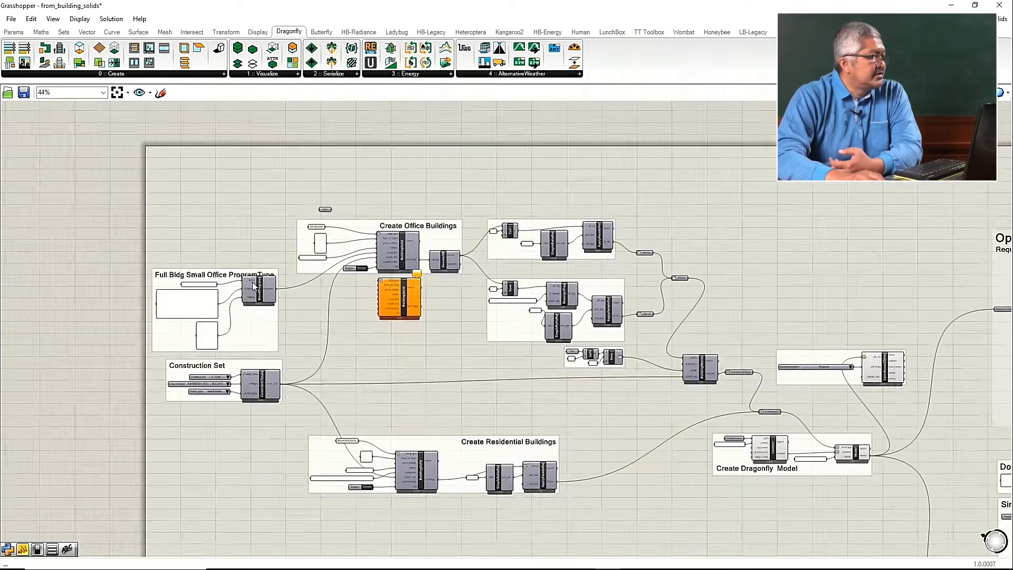
pyautogui.scroll(3, 273, 402)
pyautogui.scroll(-2, 279, 410)
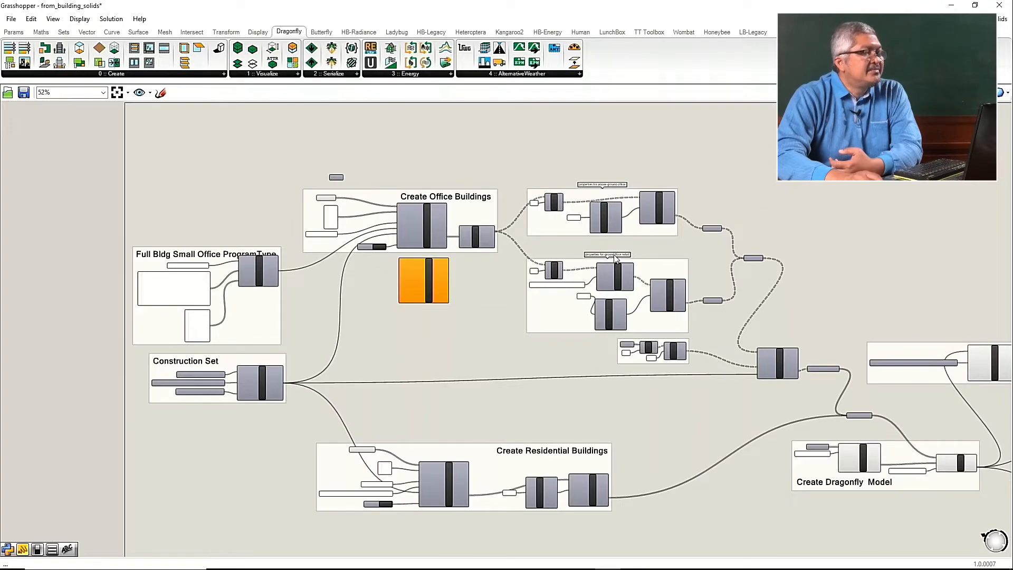
pyautogui.scroll(3, 628, 282)
pyautogui.scroll(-3, 527, 344)
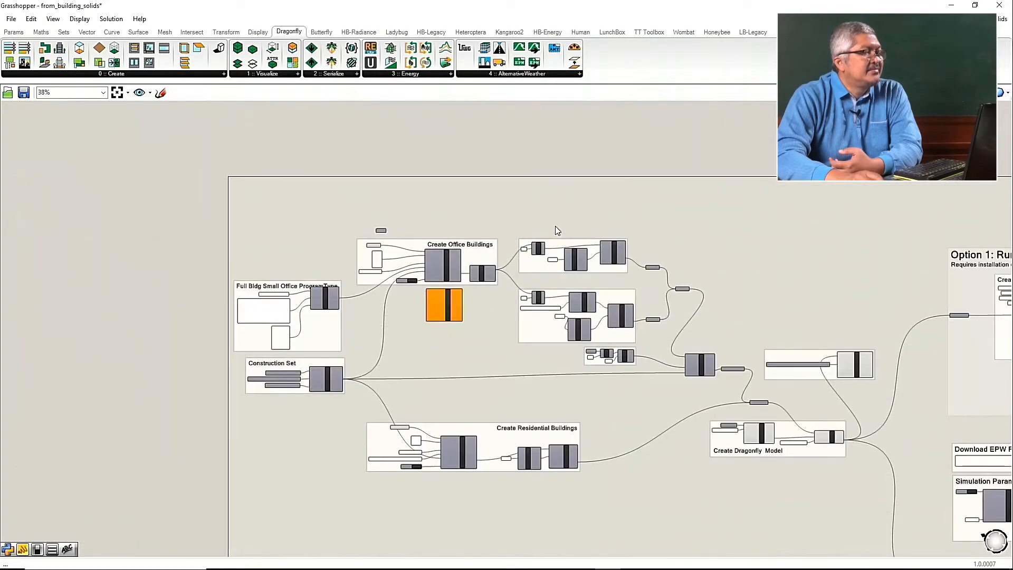
# Step: Search the components for "program", place an HB Building Programs list above the office properties group, and review its program options
pyautogui.scroll(3, 554, 229)
pyautogui.scroll(2, 562, 247)
pyautogui.doubleClick(561, 213)
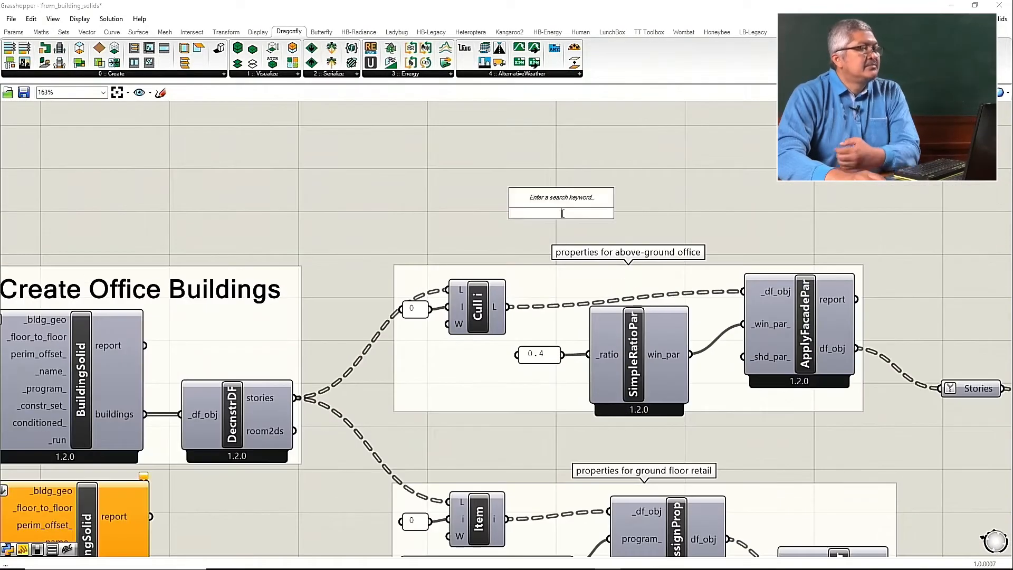
pyautogui.write('program')
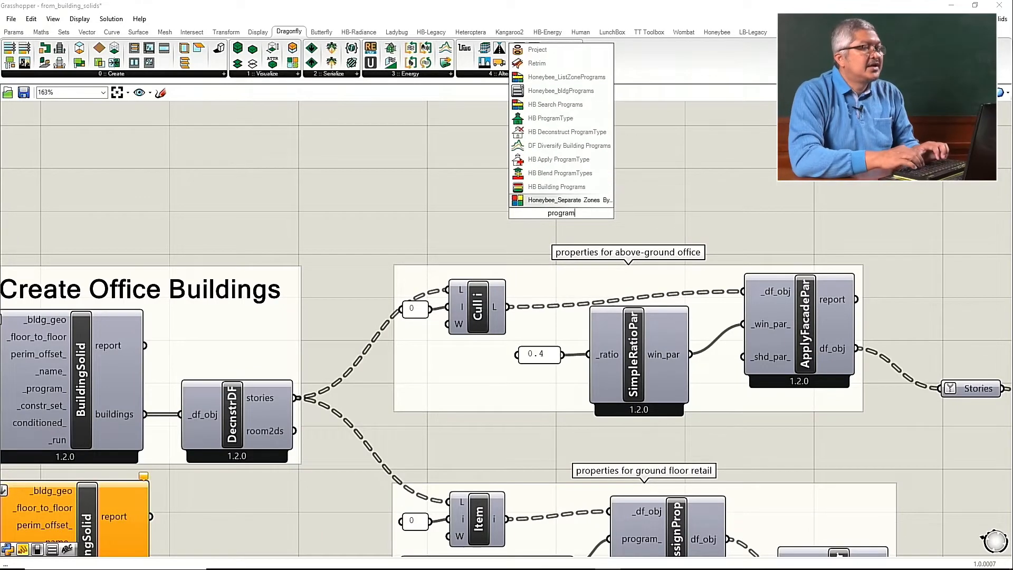
pyautogui.click(557, 191)
pyautogui.moveTo(515, 216); pyautogui.dragTo(398, 182)
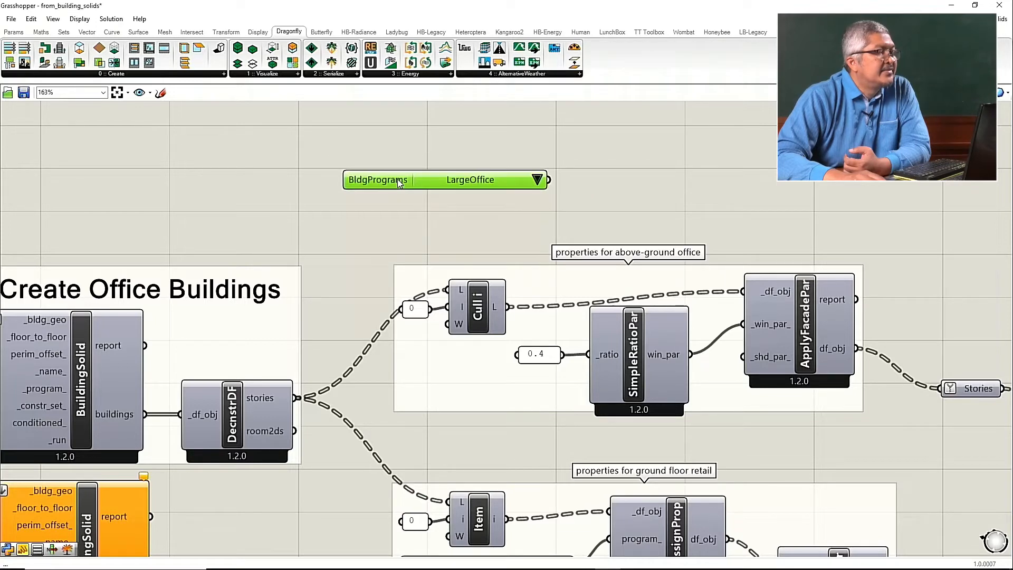
pyautogui.click(538, 180)
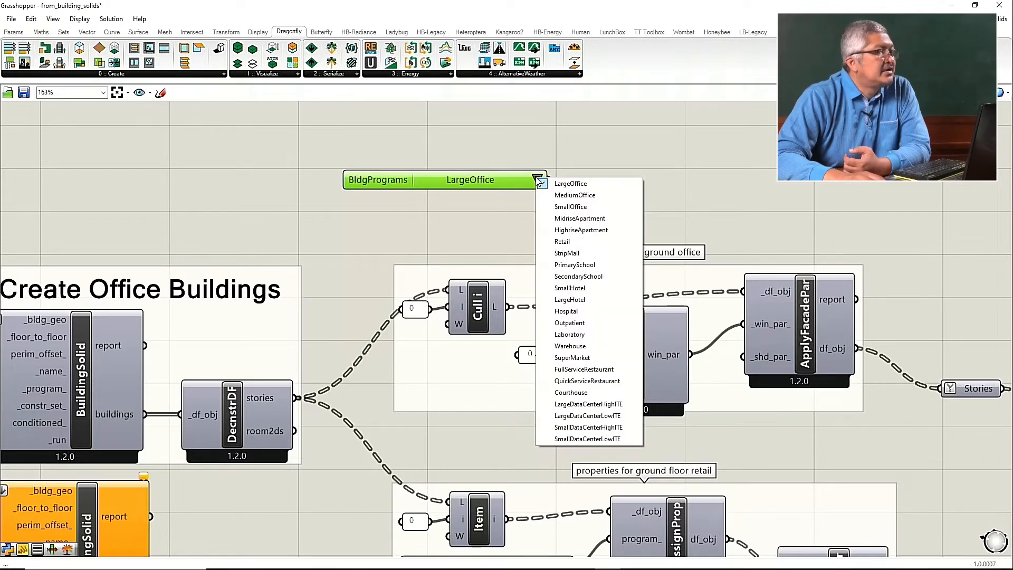
pyautogui.click(556, 166)
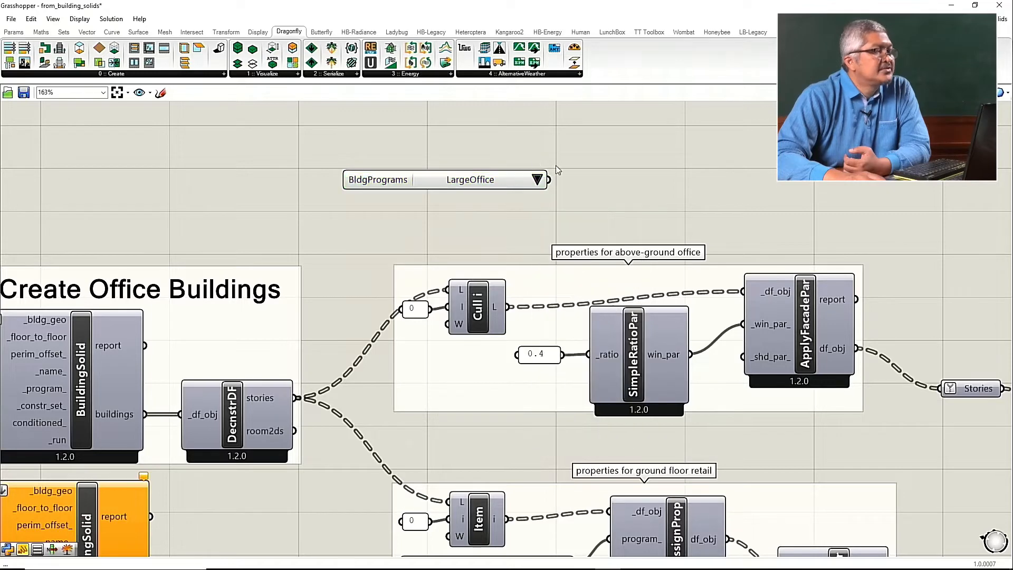
# Step: Search the components for "program" again, add HB Search Programs, and space it apart from the BldgPrograms list
pyautogui.doubleClick(620, 175)
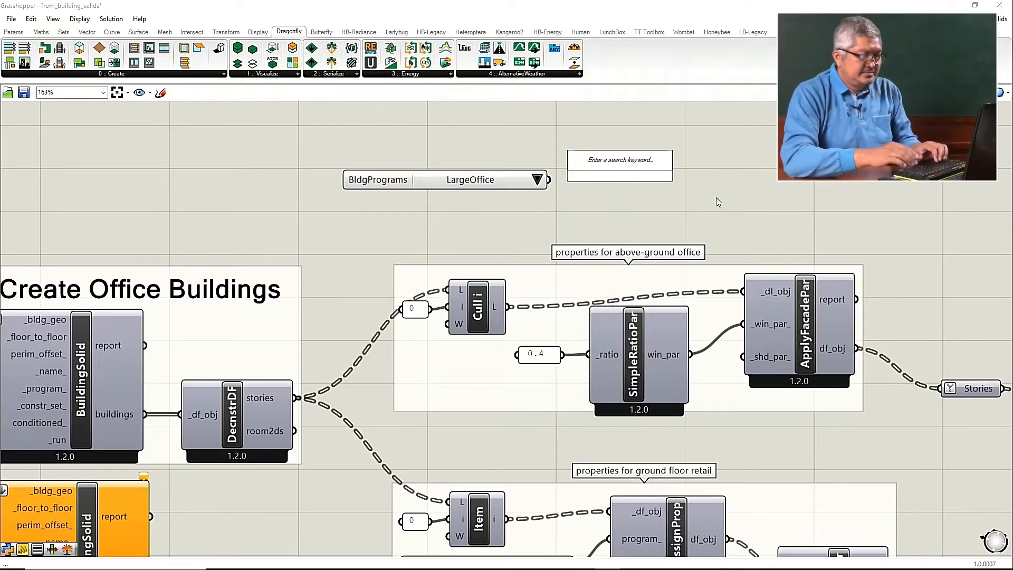
pyautogui.write('program')
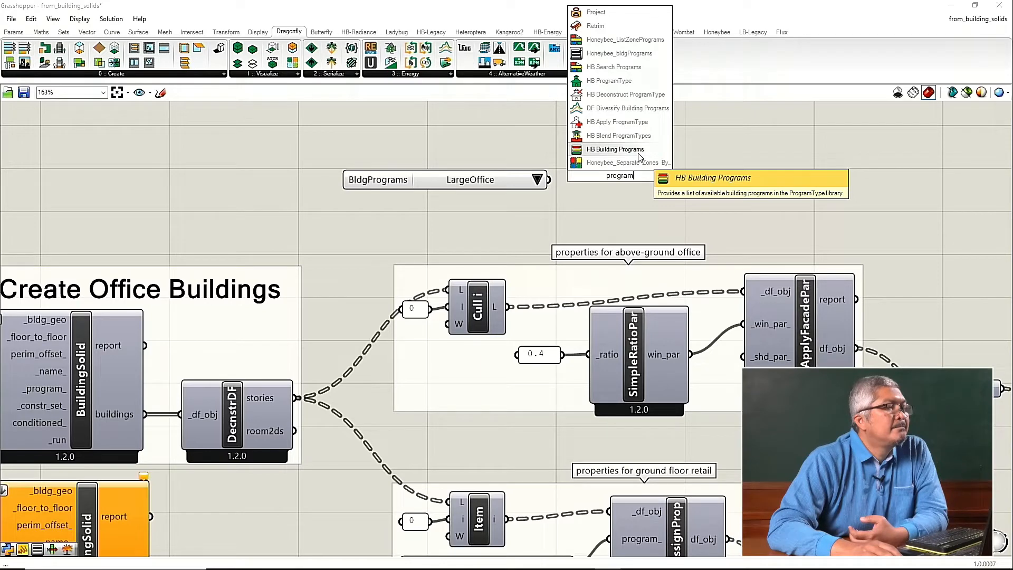
pyautogui.click(614, 67)
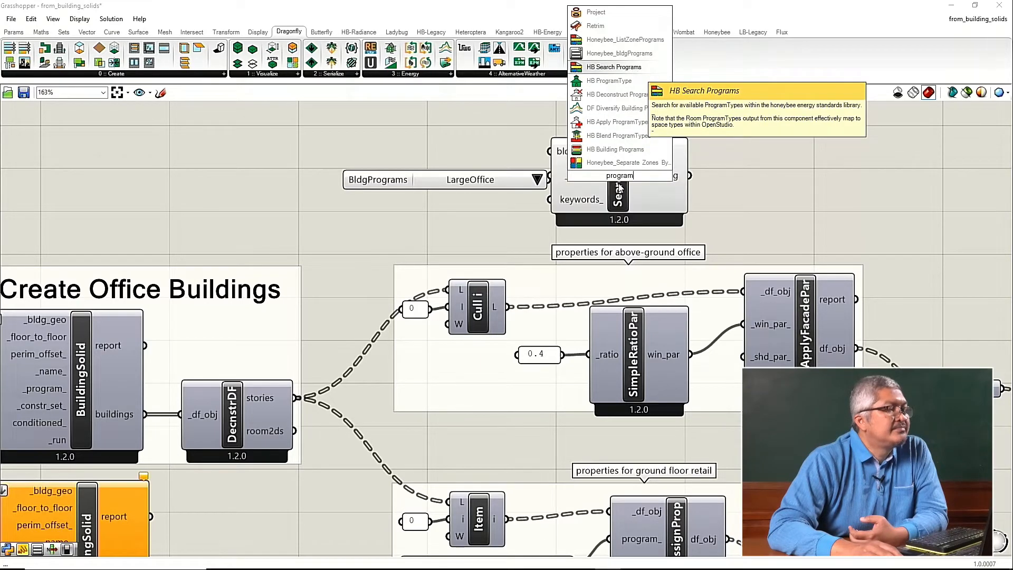
pyautogui.press('Return')
pyautogui.moveTo(620, 187); pyautogui.dragTo(653, 174)
pyautogui.moveTo(471, 182); pyautogui.dragTo(431, 126)
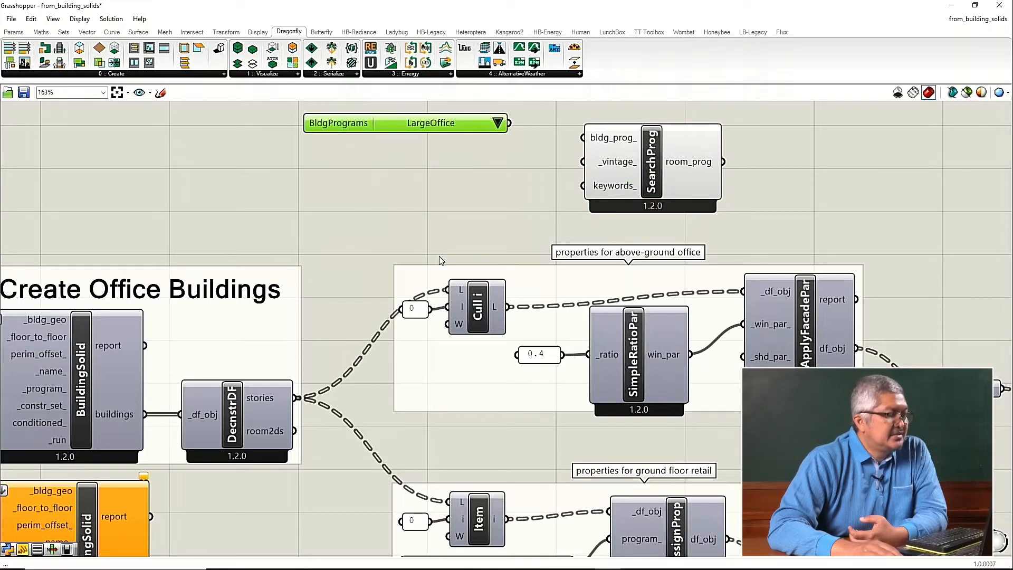
# Step: Connect the BldgPrograms list to SearchProg's bldg_prog_ input and set the building program to Retail
pyautogui.scroll(-1, 439, 256)
pyautogui.scroll(1, 503, 537)
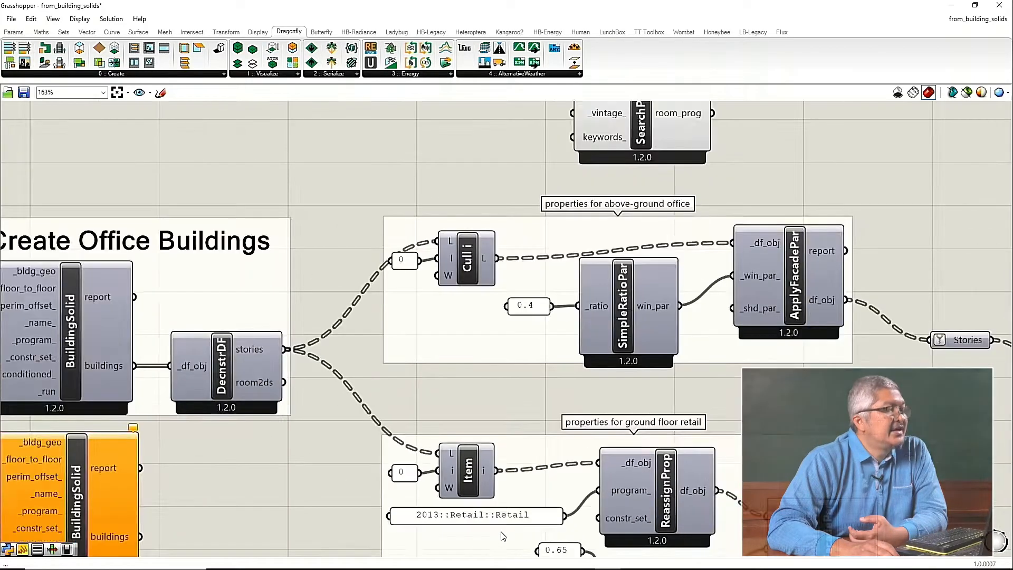
pyautogui.scroll(-2, 502, 536)
pyautogui.moveTo(499, 201); pyautogui.dragTo(552, 212)
pyautogui.moveTo(604, 233); pyautogui.dragTo(592, 223)
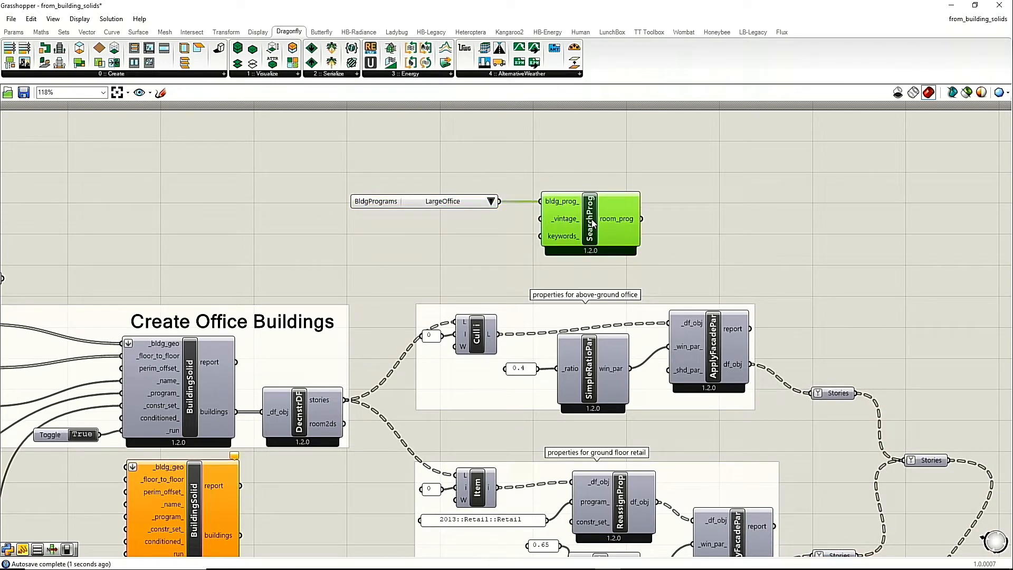
pyautogui.click(492, 202)
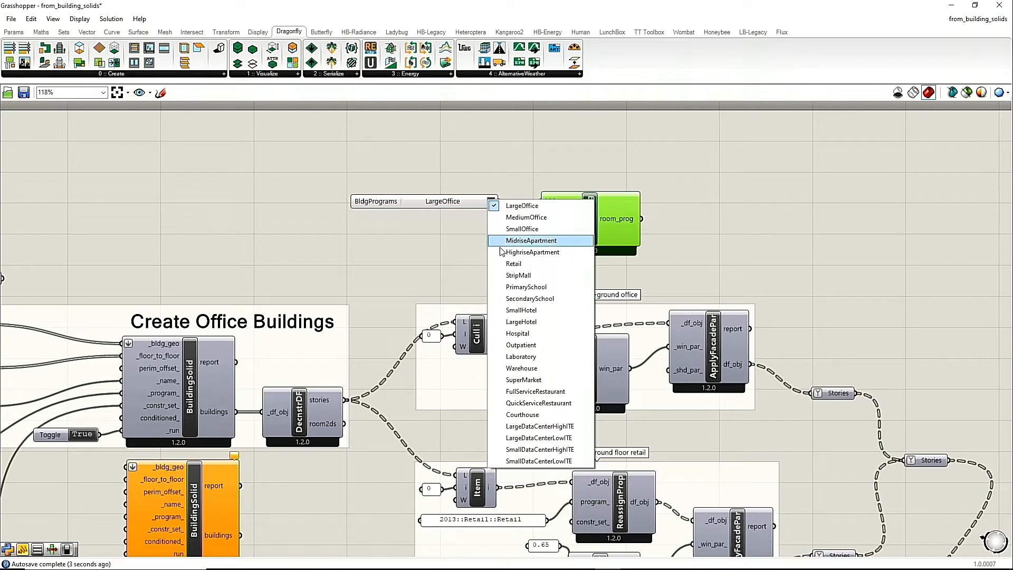
pyautogui.click(513, 264)
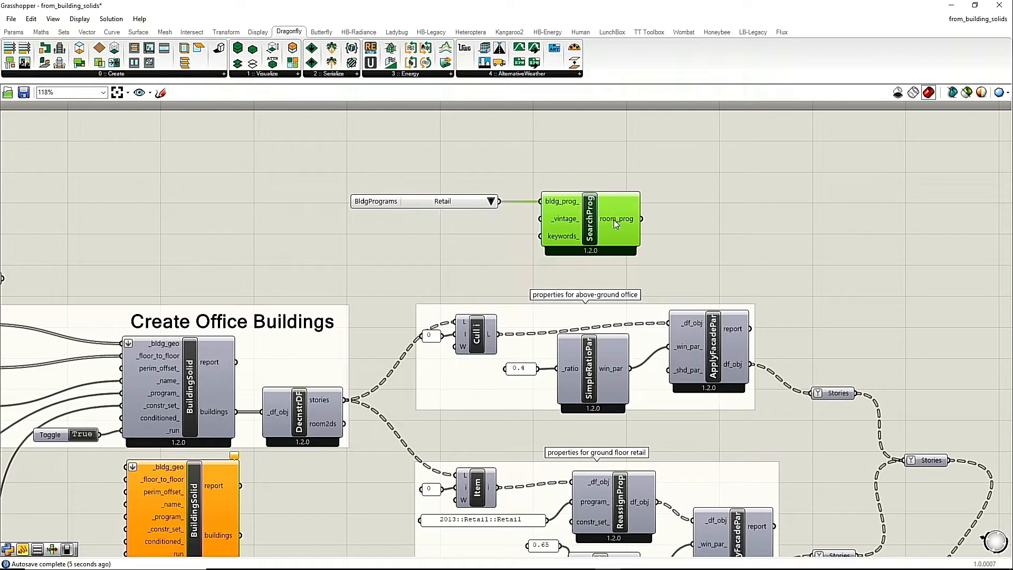
# Step: Add a panel beside SearchProg, connect it to the room_prog output, and enlarge it to show all entries
pyautogui.moveTo(618, 217)
pyautogui.moveTo(642, 219); pyautogui.dragTo(687, 207)
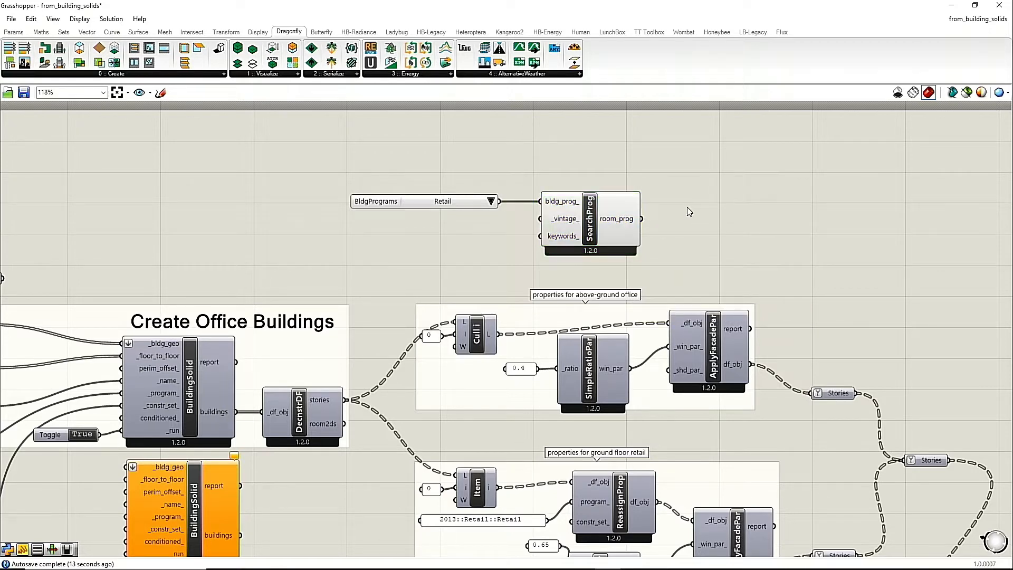
pyautogui.write('panel')
pyautogui.press('Return')
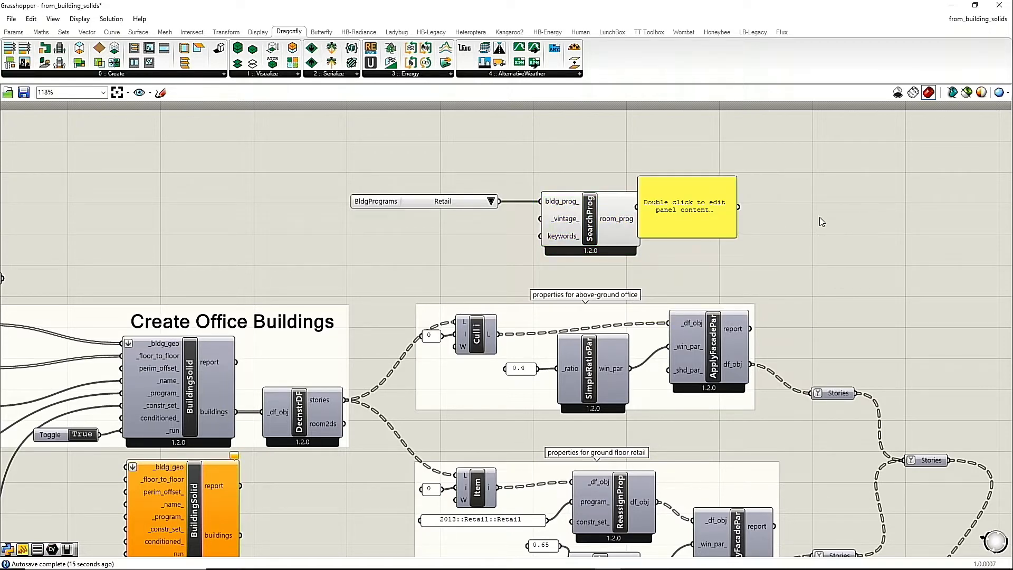
pyautogui.moveTo(698, 214); pyautogui.dragTo(752, 223)
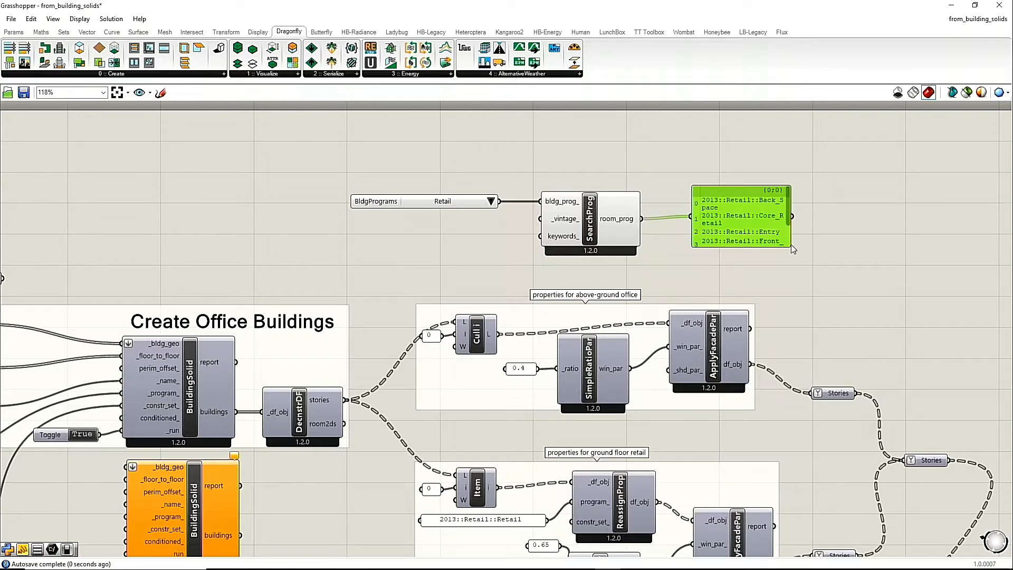
pyautogui.moveTo(792, 245); pyautogui.dragTo(870, 281)
# Step: Read the retail room programs in the panel and compare them with the program text feeding ReassignProp
pyautogui.scroll(3, 816, 322)
pyautogui.scroll(-1, 807, 315)
pyautogui.scroll(2, 822, 264)
pyautogui.scroll(-1, 849, 174)
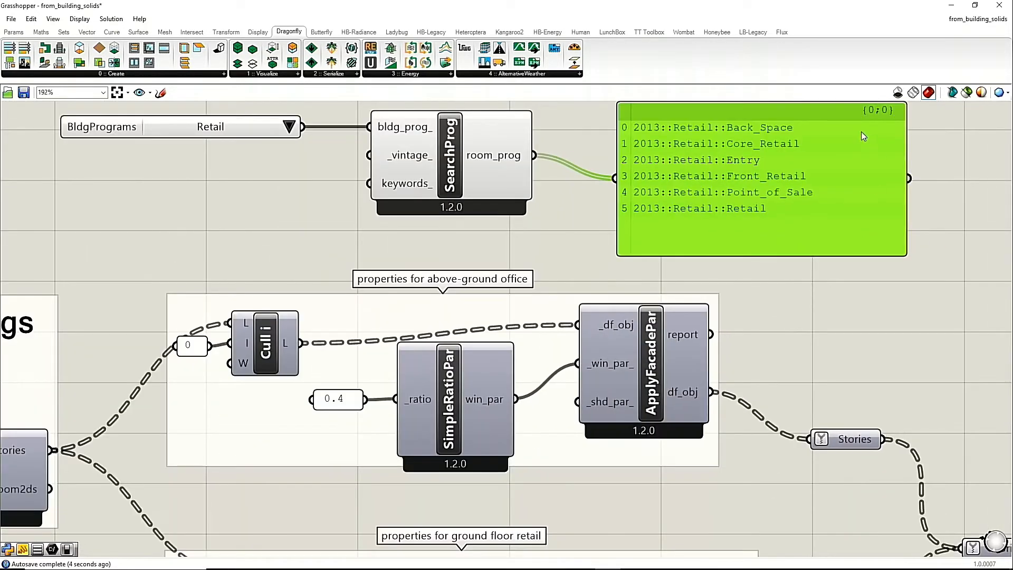
pyautogui.scroll(-3, 761, 259)
pyautogui.scroll(3, 750, 154)
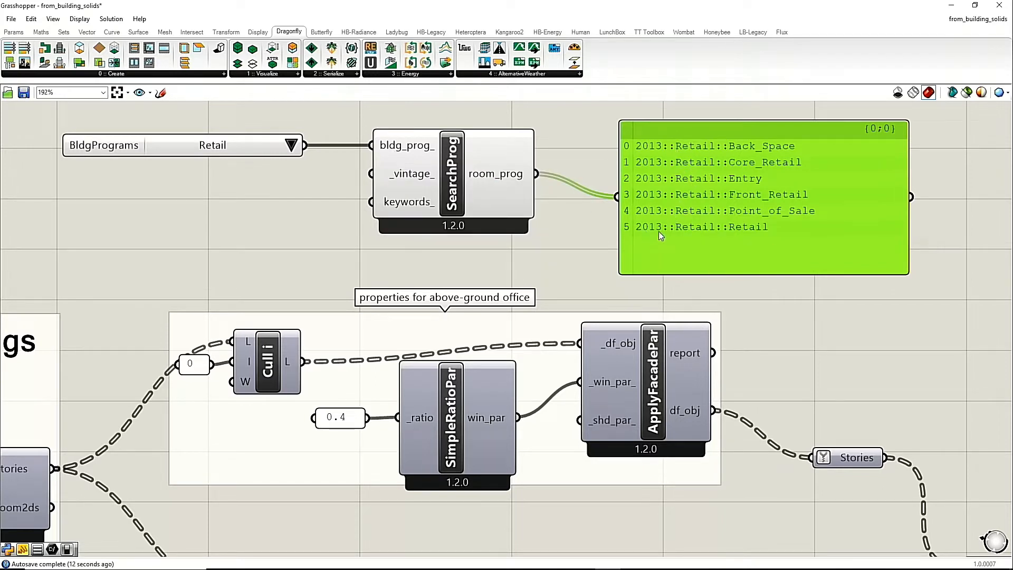
pyautogui.scroll(-3, 692, 192)
pyautogui.scroll(3, 410, 482)
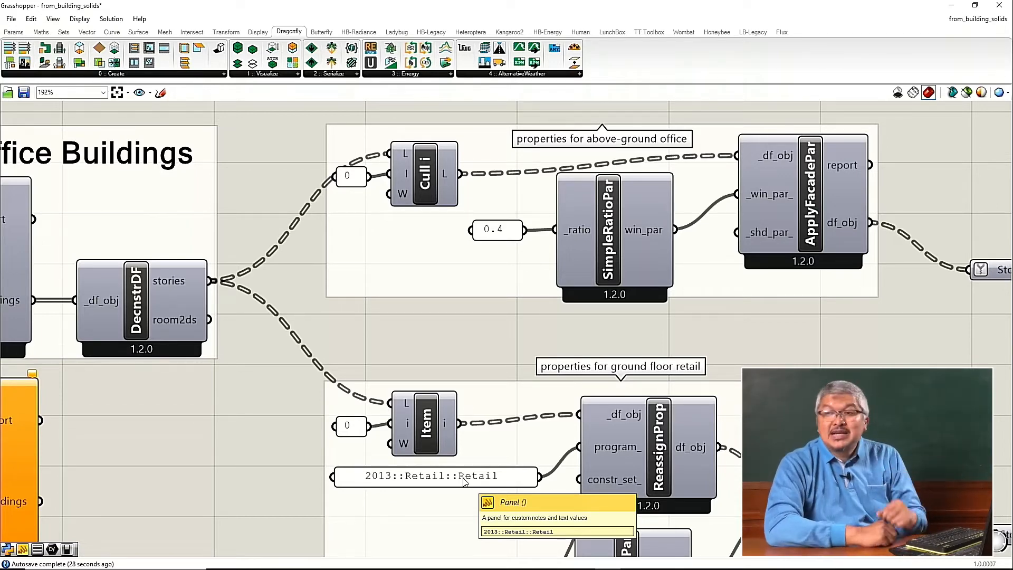
# Step: Align the 0.65 panel with SimpleRatioPar's _ratio input in the ground floor retail group, and inspect ApplyFacadePar's df_obj output
pyautogui.scroll(-3, 612, 421)
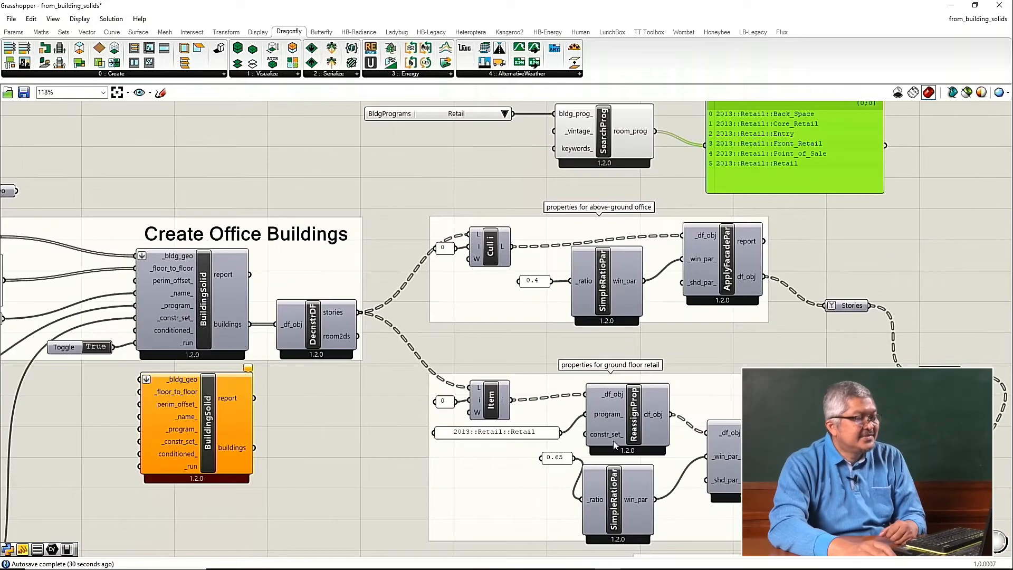
pyautogui.click(555, 460)
pyautogui.moveTo(533, 505); pyautogui.dragTo(538, 502)
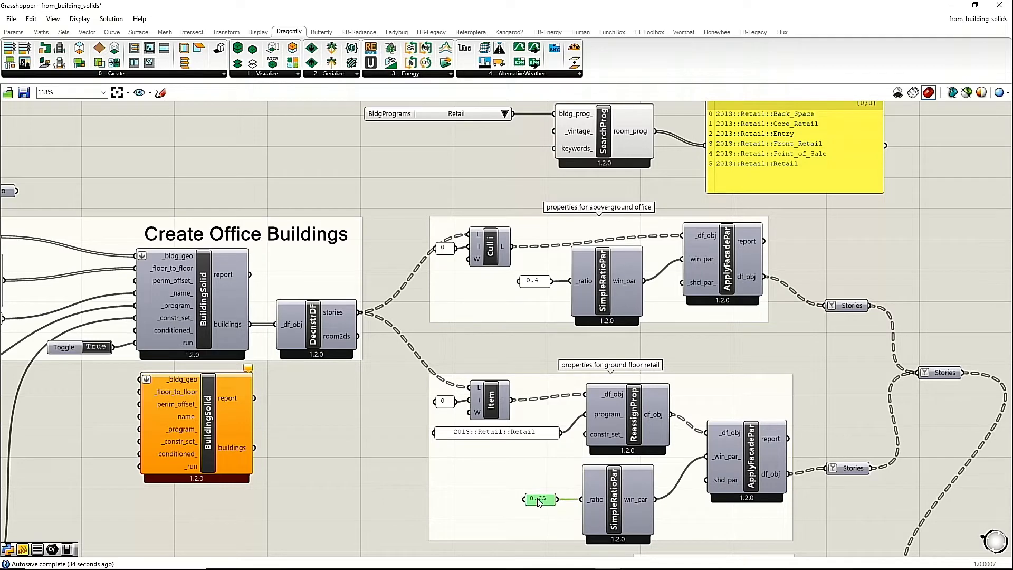
pyautogui.scroll(3, 770, 485)
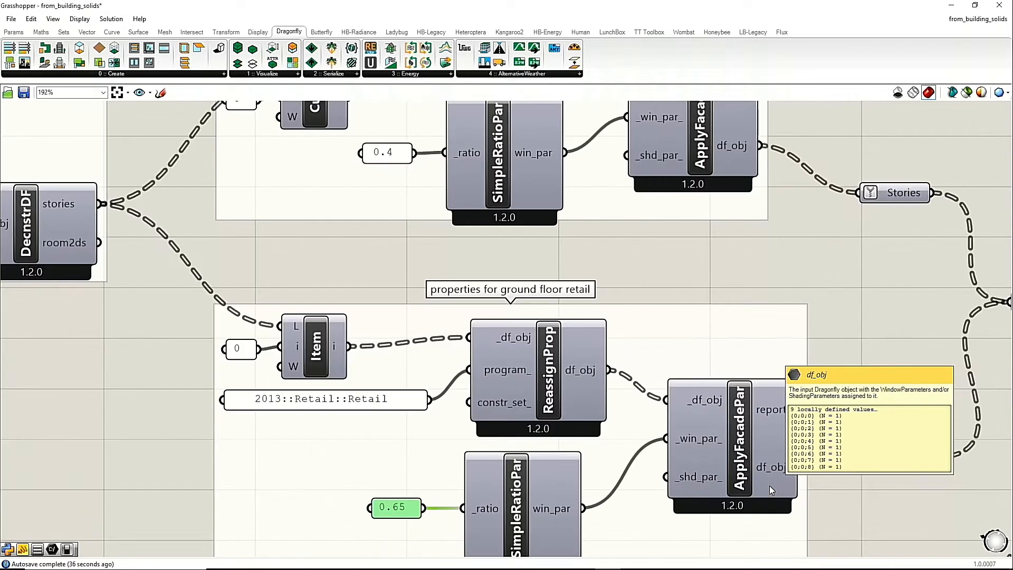
# Step: Reposition ApplyFacadePar in the ground floor retail group and inspect its _win_par_ input
pyautogui.moveTo(748, 478); pyautogui.dragTo(752, 453)
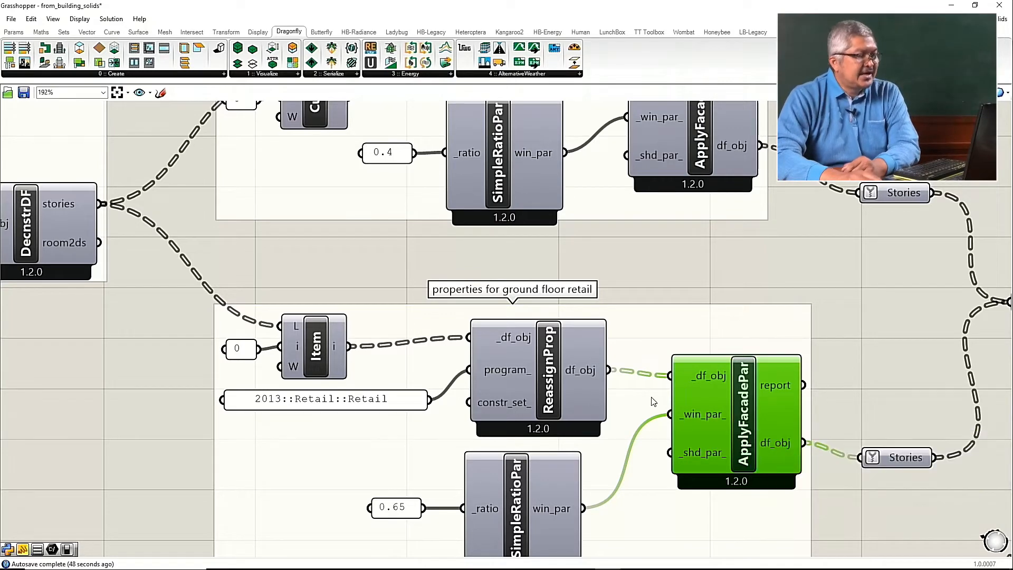
pyautogui.moveTo(744, 436); pyautogui.dragTo(736, 424)
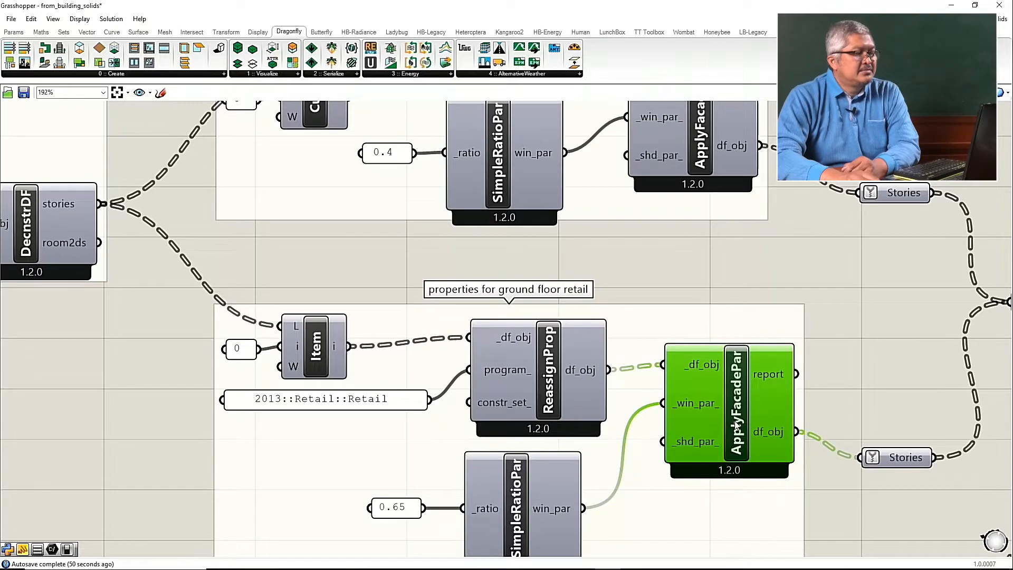
pyautogui.moveTo(696, 408)
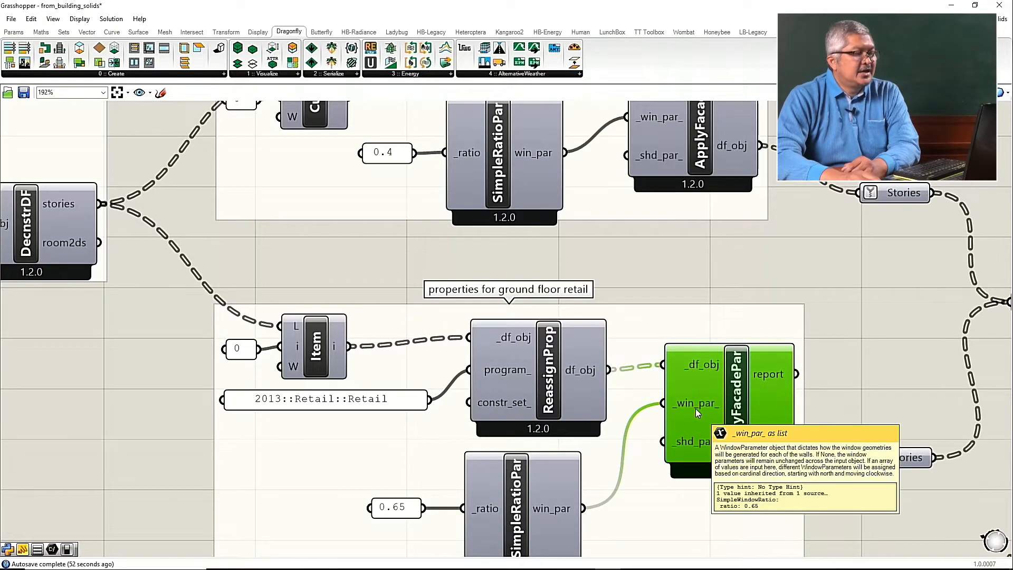
# Step: Inspect the data held by the Stories parameter that receives the retail group's df_obj output
pyautogui.scroll(-2, 549, 441)
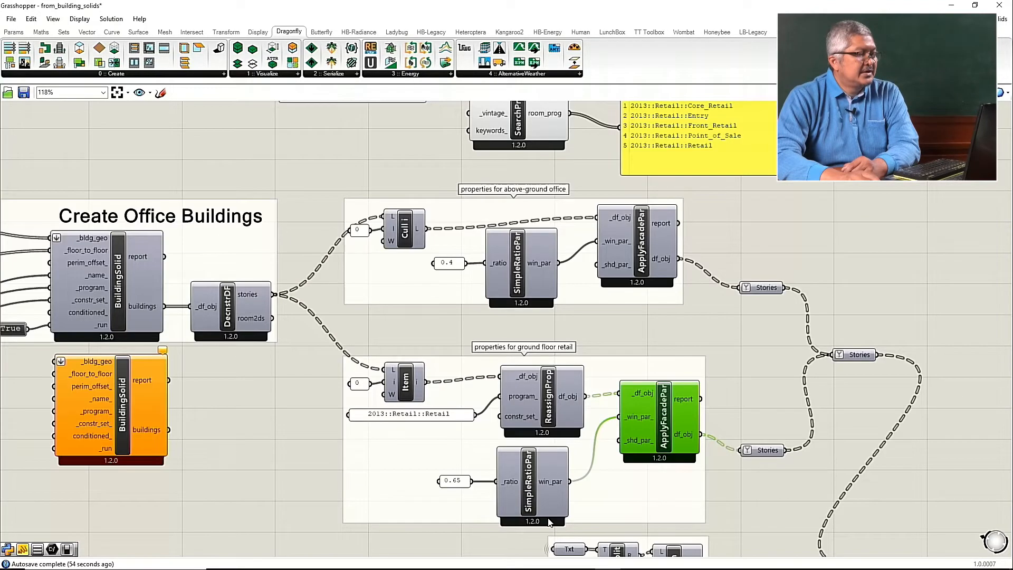
pyautogui.scroll(2, 546, 507)
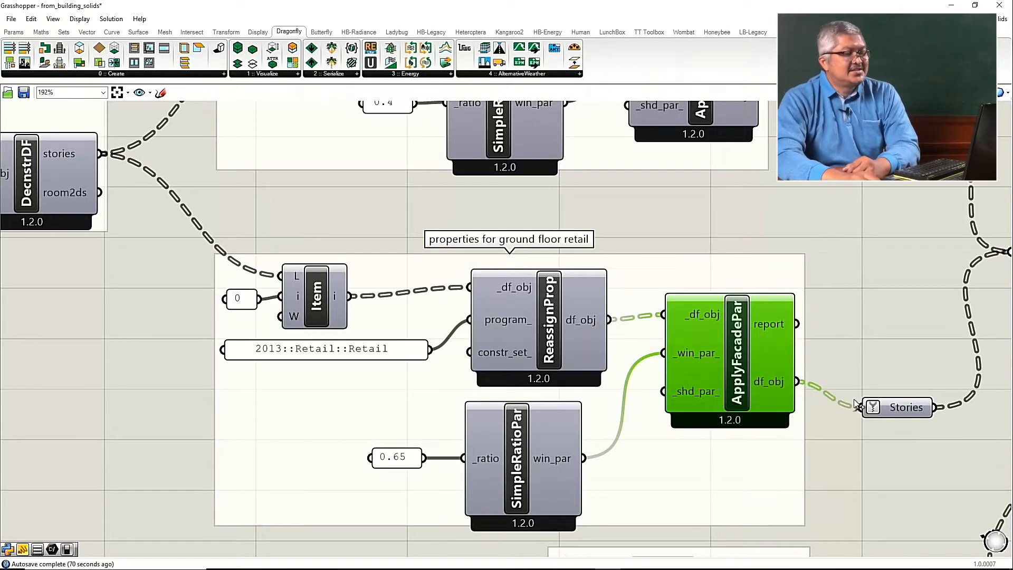
pyautogui.scroll(-5, 845, 408)
pyautogui.scroll(6, 822, 417)
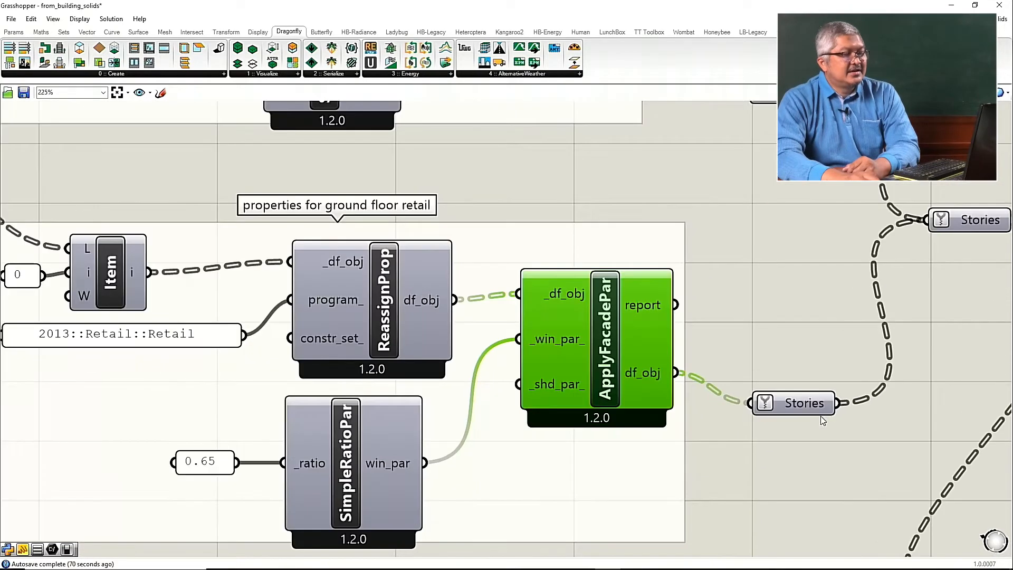
pyautogui.moveTo(813, 402)
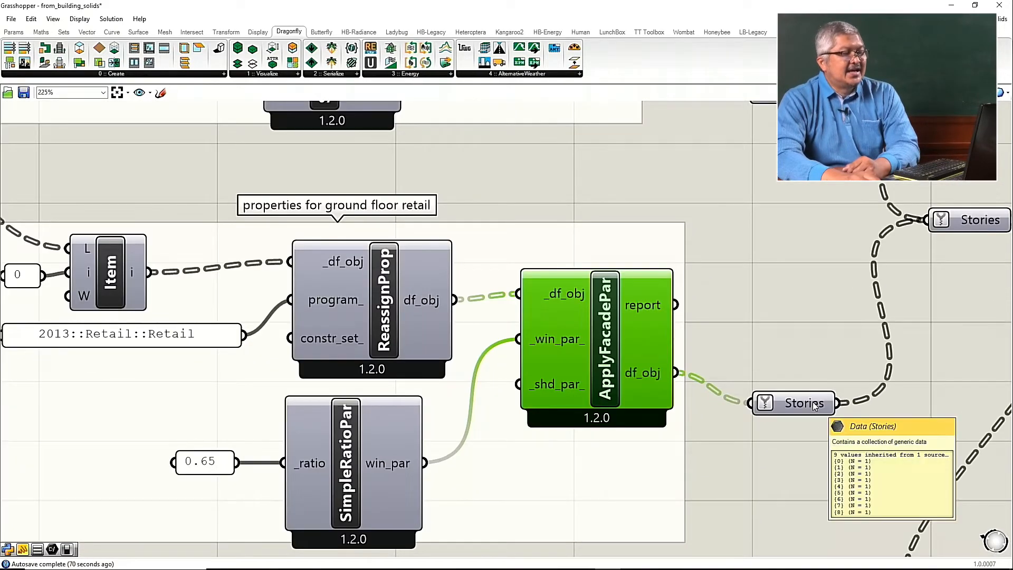
# Step: Try out a generic Data parameter above the retail Stories parameter, then delete it
pyautogui.click(783, 357)
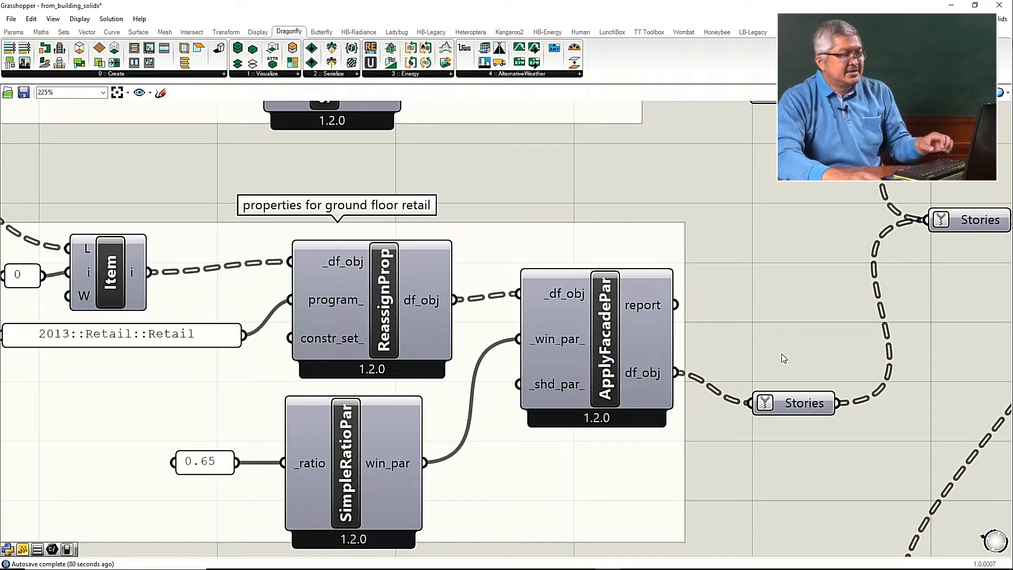
pyautogui.doubleClick(784, 357)
pyautogui.write('data')
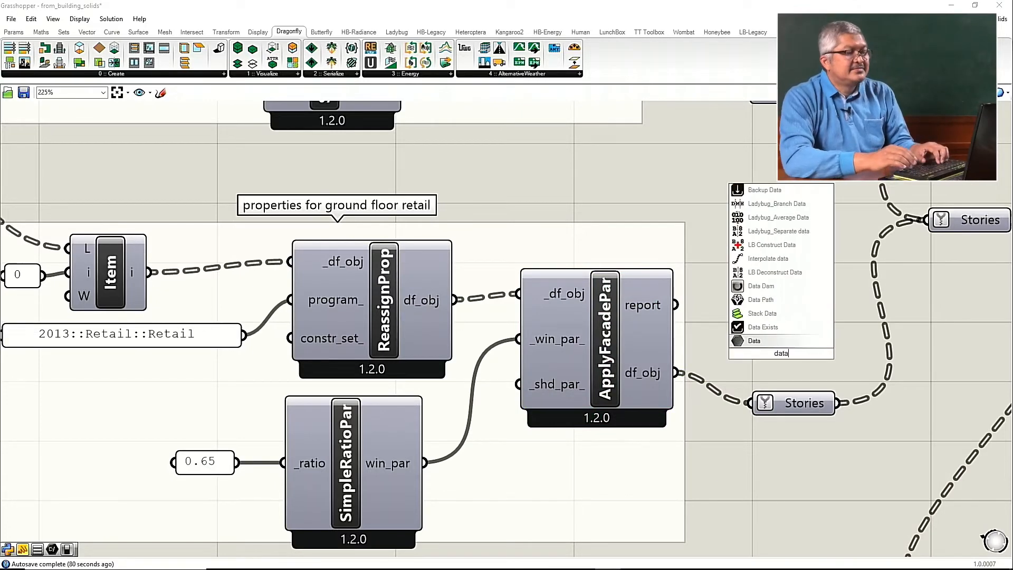
pyautogui.press('Return')
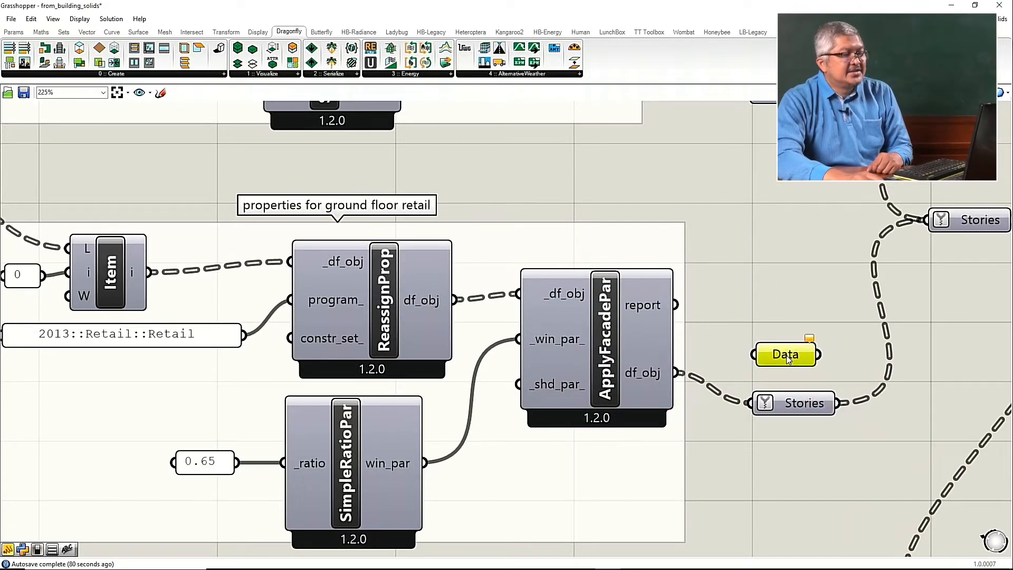
pyautogui.rightClick(787, 356)
pyautogui.moveTo(819, 360); pyautogui.dragTo(805, 359)
pyautogui.click(791, 276)
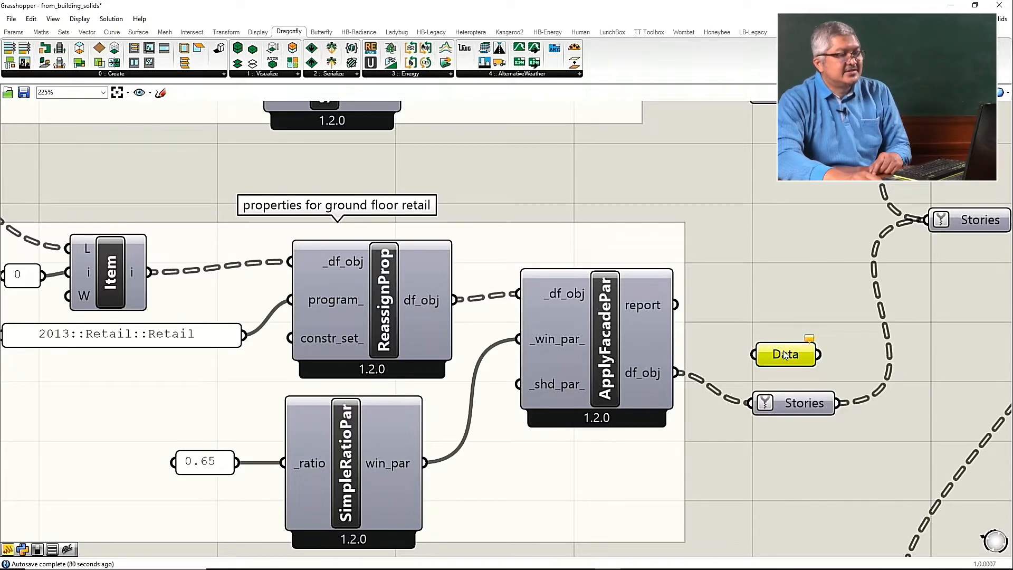
pyautogui.press('Delete')
# Step: Examine the retail Stories parameter's name and data options, such as Simplify, without changing them
pyautogui.click(800, 404)
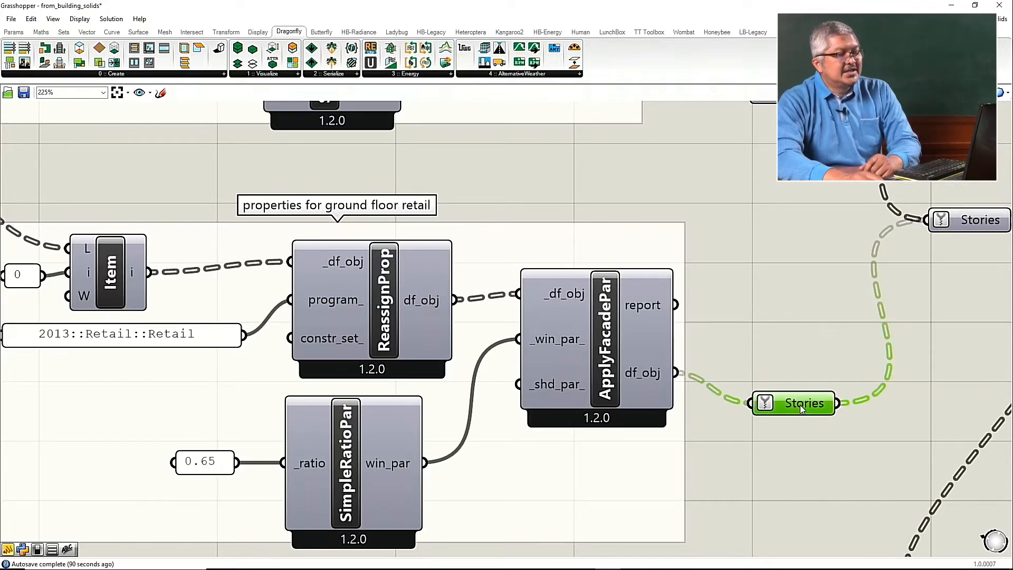
pyautogui.rightClick(800, 404)
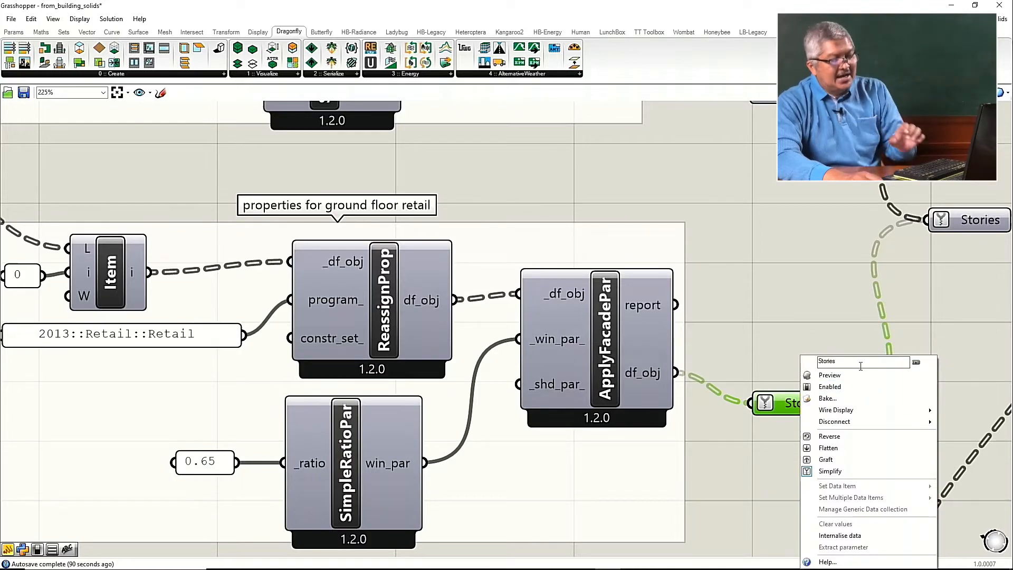
pyautogui.click(849, 337)
# Step: Compare the above-ground office group with the ground floor retail group, ending at the office group's Cull Index component
pyautogui.scroll(-4, 824, 369)
pyautogui.scroll(4, 805, 232)
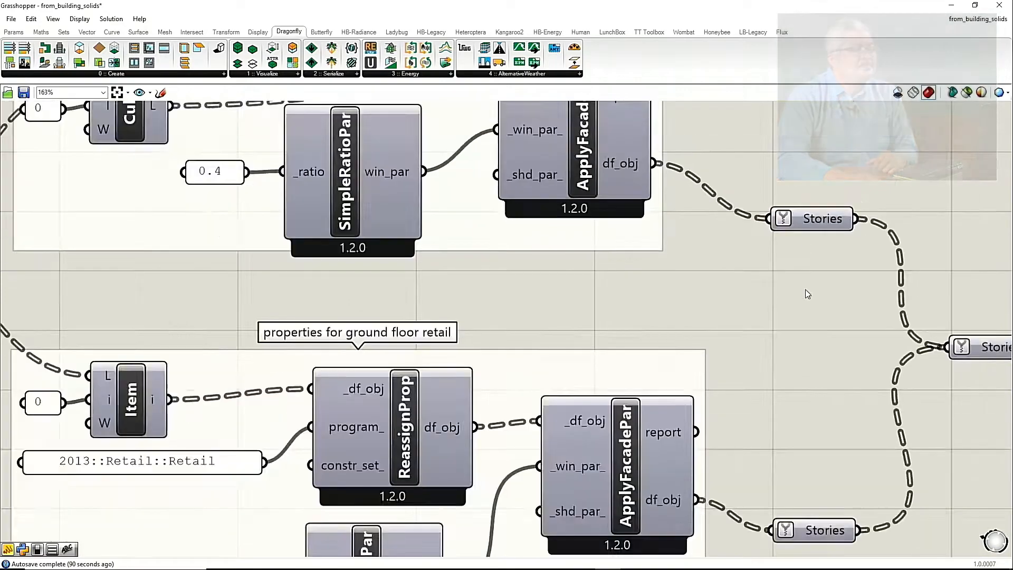
pyautogui.scroll(-3, 806, 288)
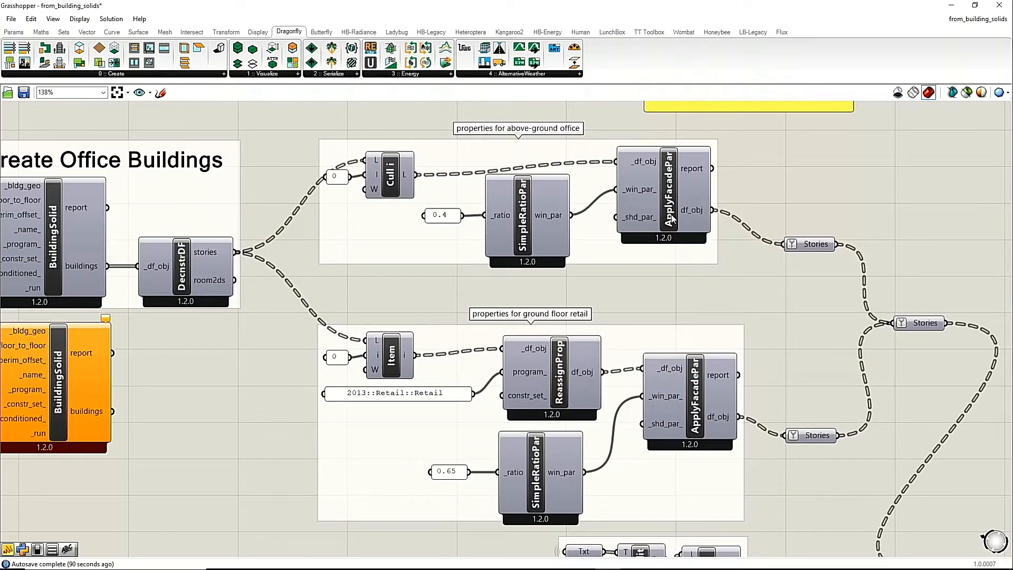
pyautogui.scroll(1, 668, 211)
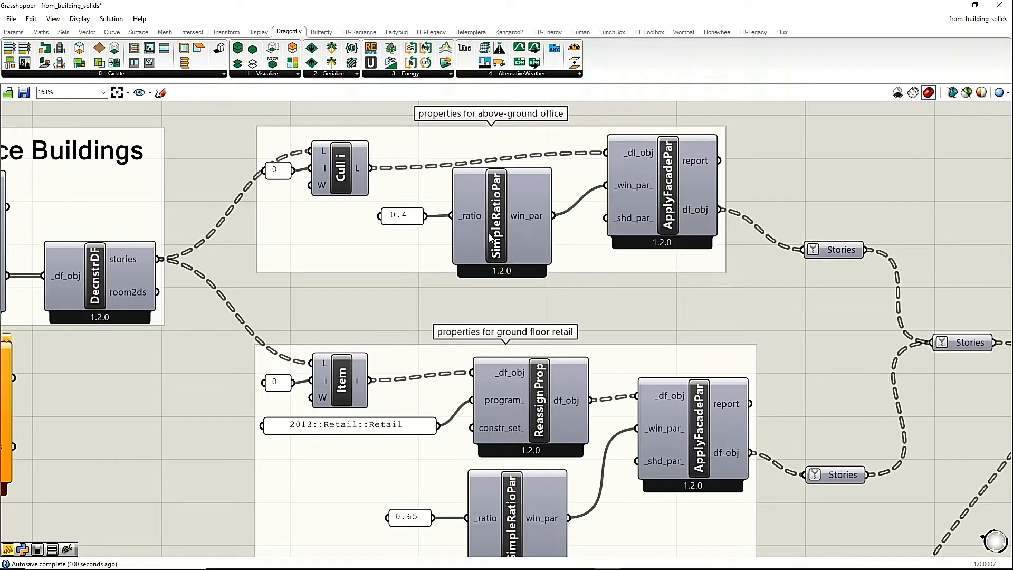
pyautogui.scroll(-2, 529, 283)
pyautogui.scroll(3, 364, 391)
pyautogui.scroll(1, 364, 391)
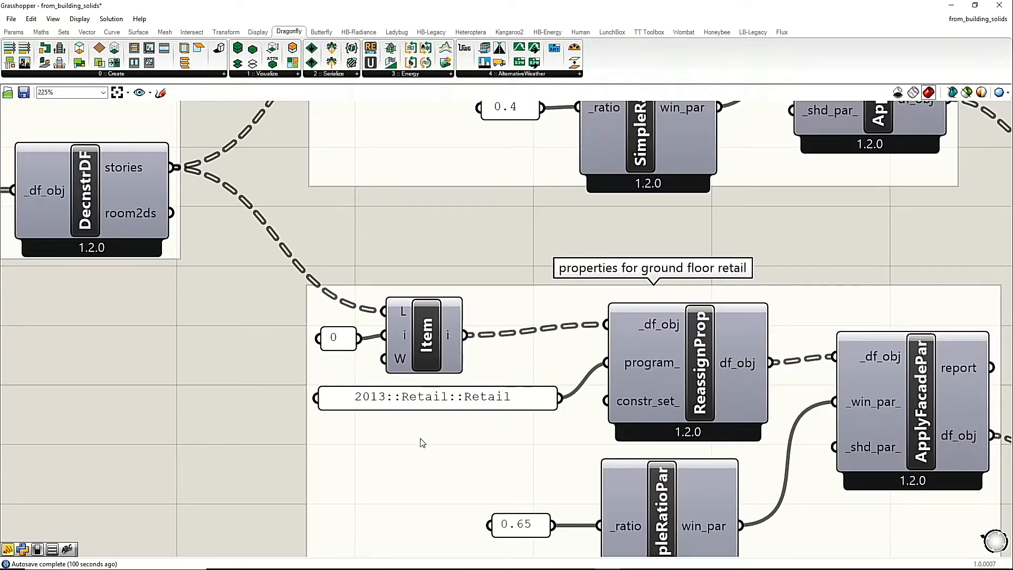
pyautogui.scroll(-5, 398, 327)
pyautogui.scroll(6, 454, 232)
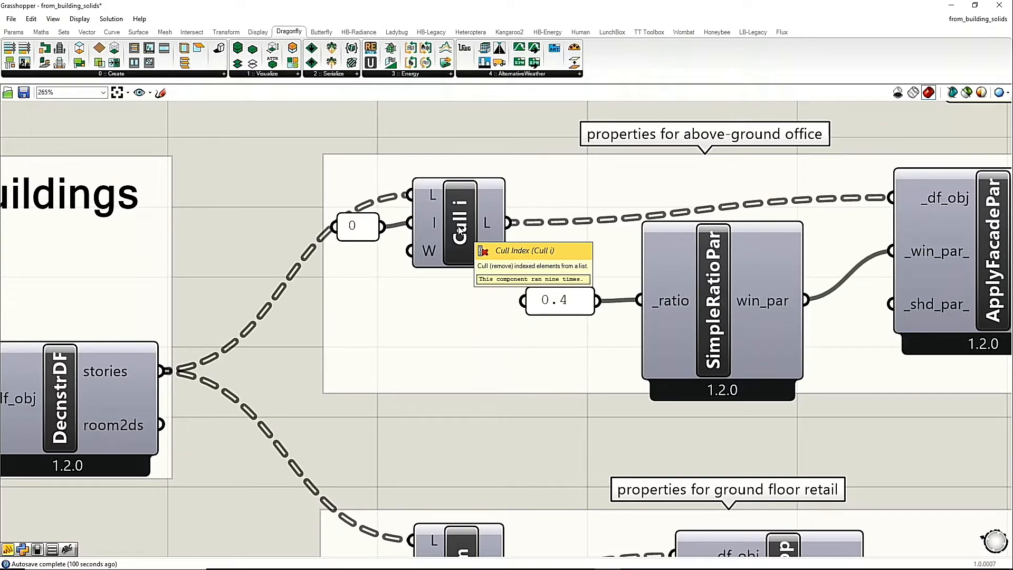
# Step: Examine the index panel feeding Cull Index in the office group, along with the component's list input and output
pyautogui.scroll(-1, 461, 231)
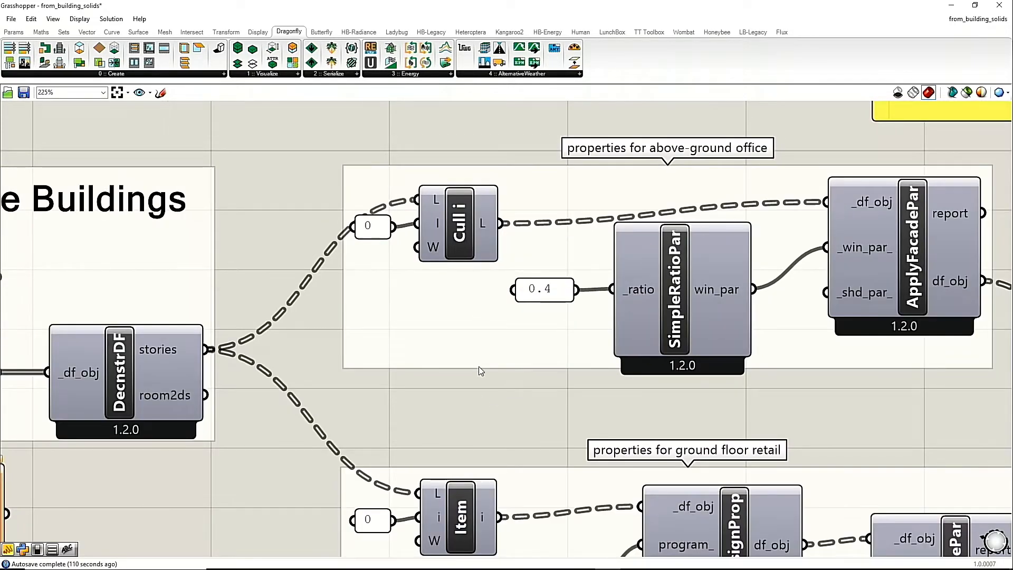
pyautogui.scroll(-1, 459, 238)
pyautogui.scroll(1, 460, 240)
pyautogui.scroll(-2, 453, 245)
pyautogui.scroll(2, 462, 250)
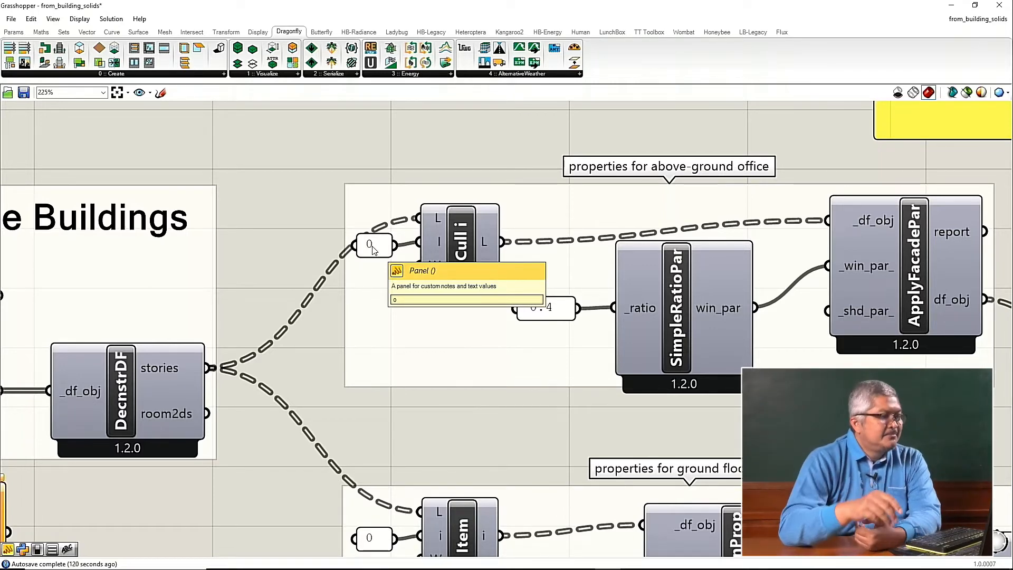
pyautogui.moveTo(485, 248)
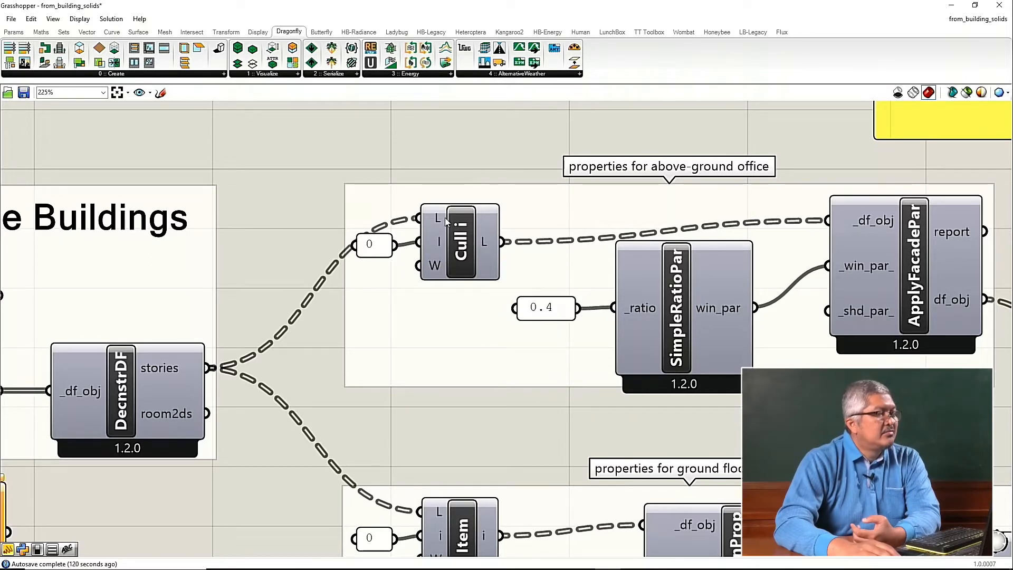
pyautogui.moveTo(437, 224)
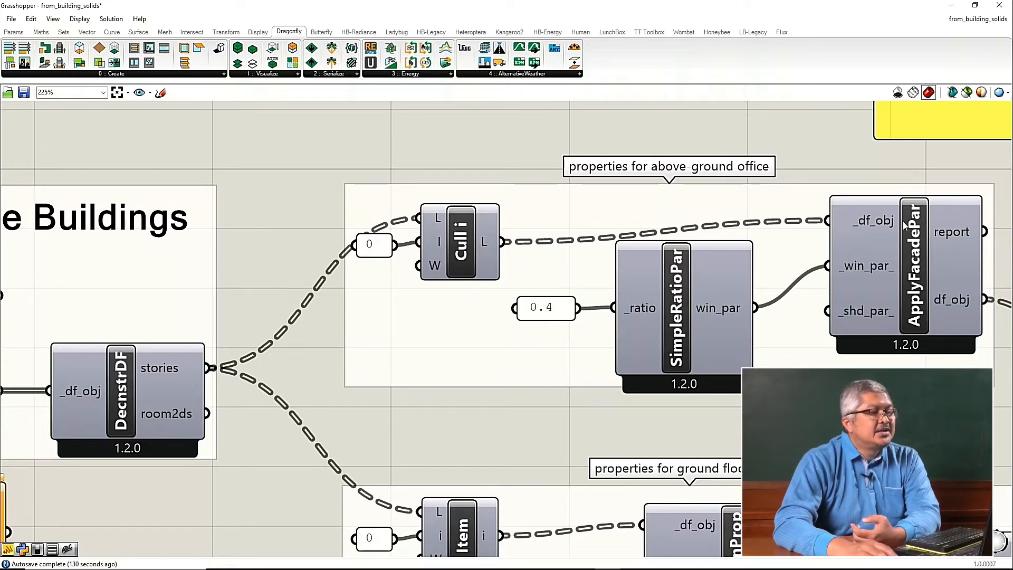
# Step: Follow the culled stories to the office group's ApplyFacadePar and inspect its _df_obj input
pyautogui.moveTo(888, 223)
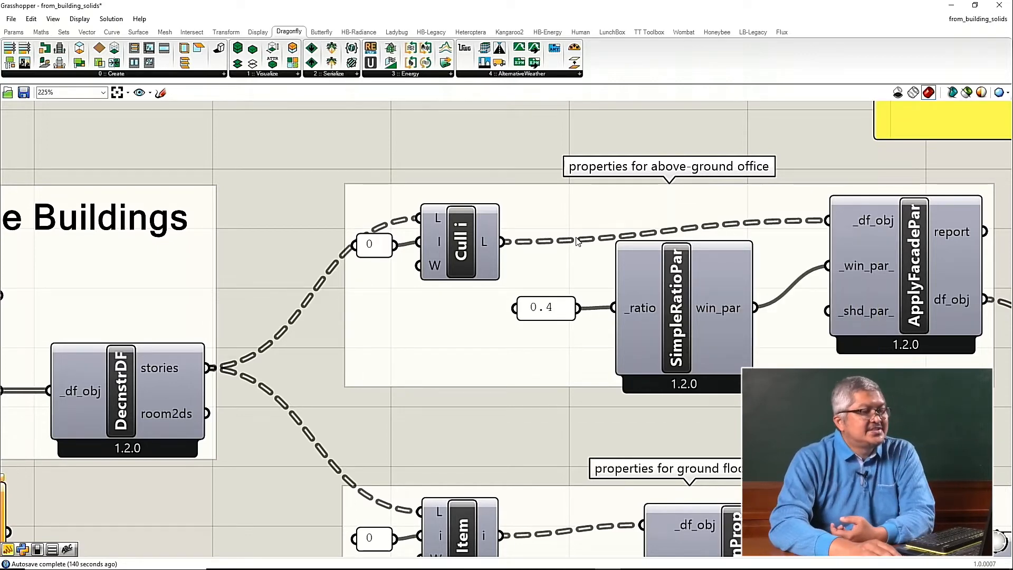
pyautogui.scroll(-2, 577, 242)
pyautogui.scroll(3, 689, 308)
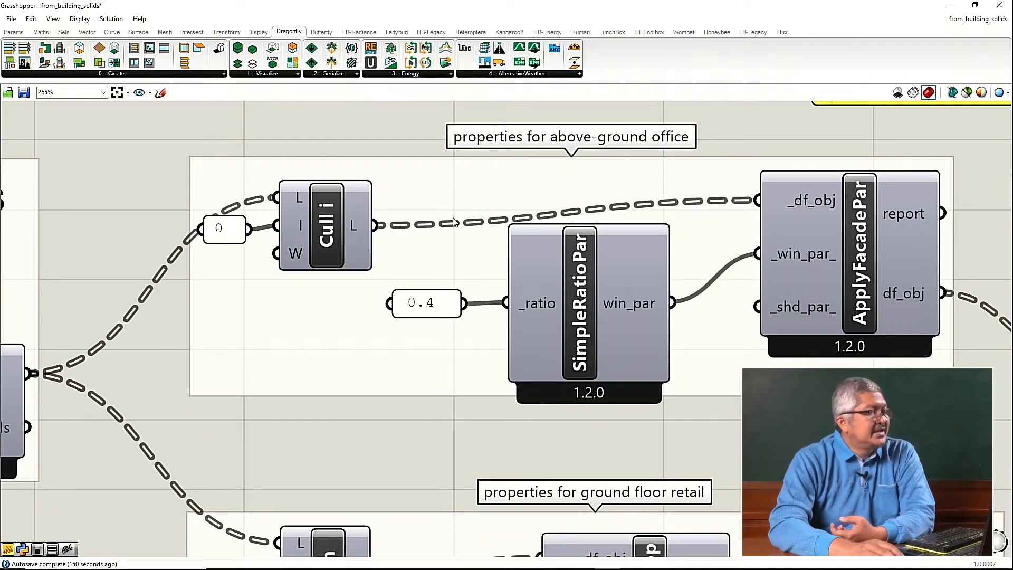
pyautogui.moveTo(821, 203)
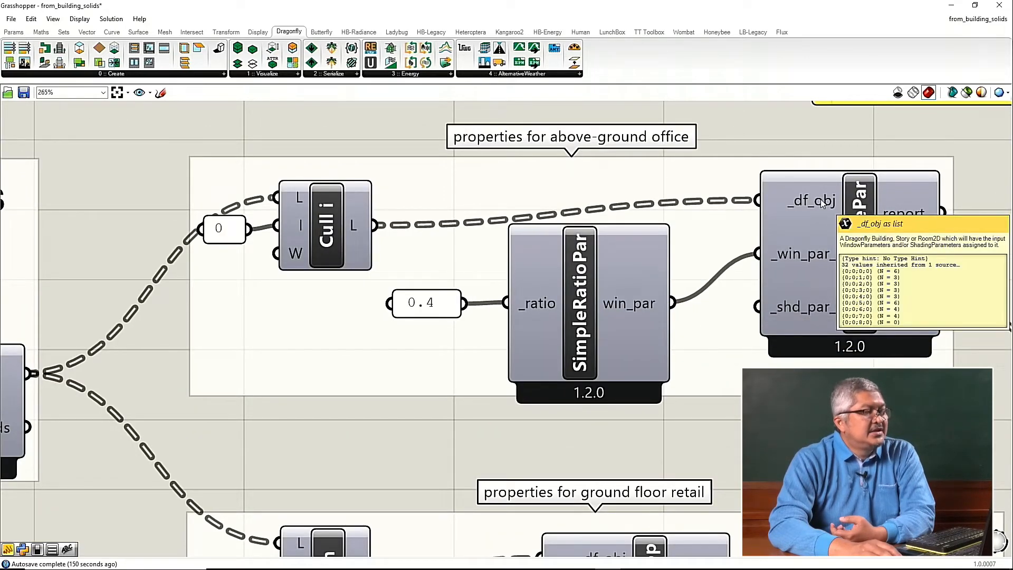
# Step: Read the description of the ReassignProp component in the ground floor retail group
pyautogui.scroll(-4, 821, 204)
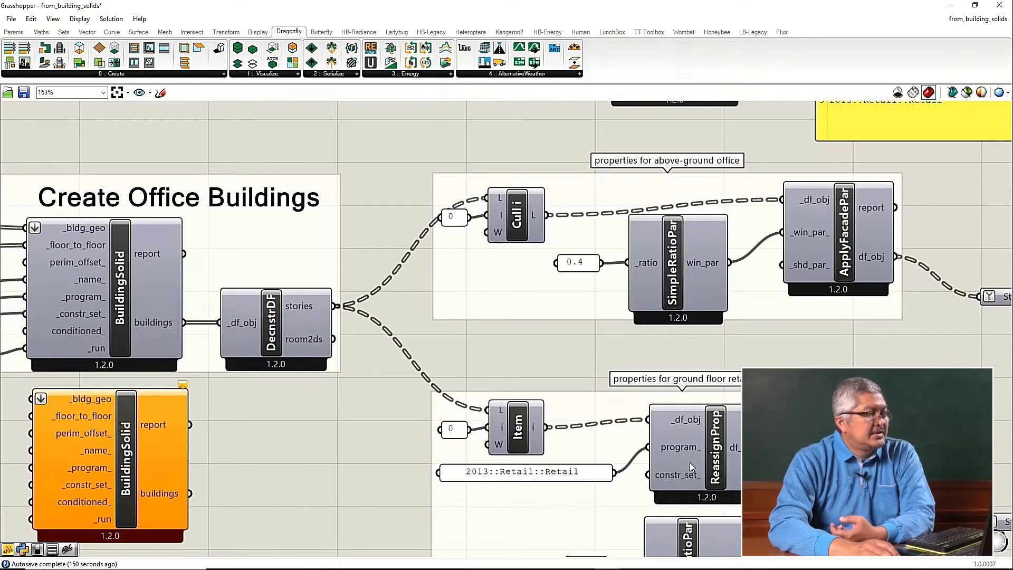
pyautogui.scroll(3, 689, 463)
pyautogui.scroll(-2, 691, 452)
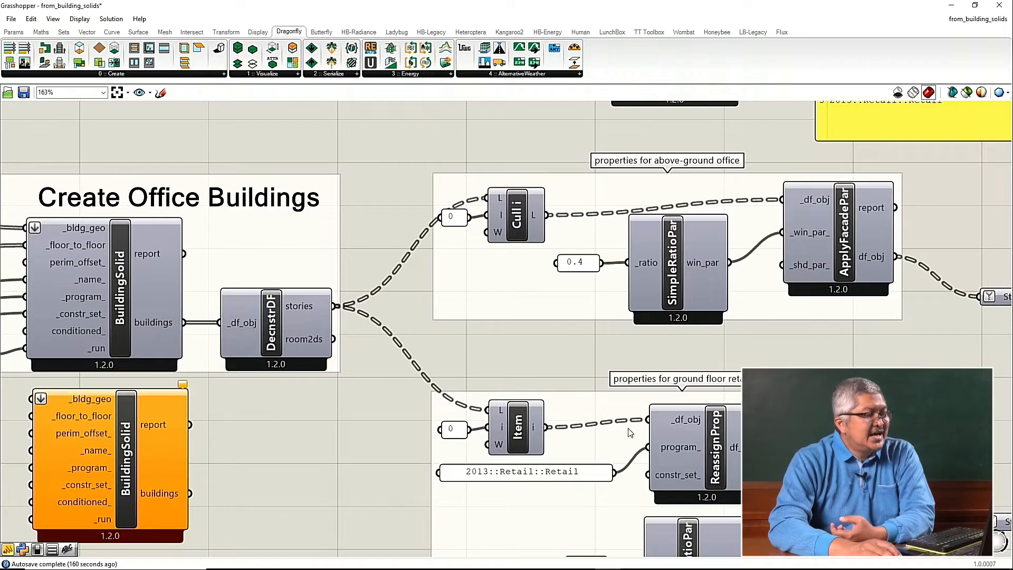
pyautogui.scroll(2, 710, 448)
pyautogui.scroll(-2, 709, 452)
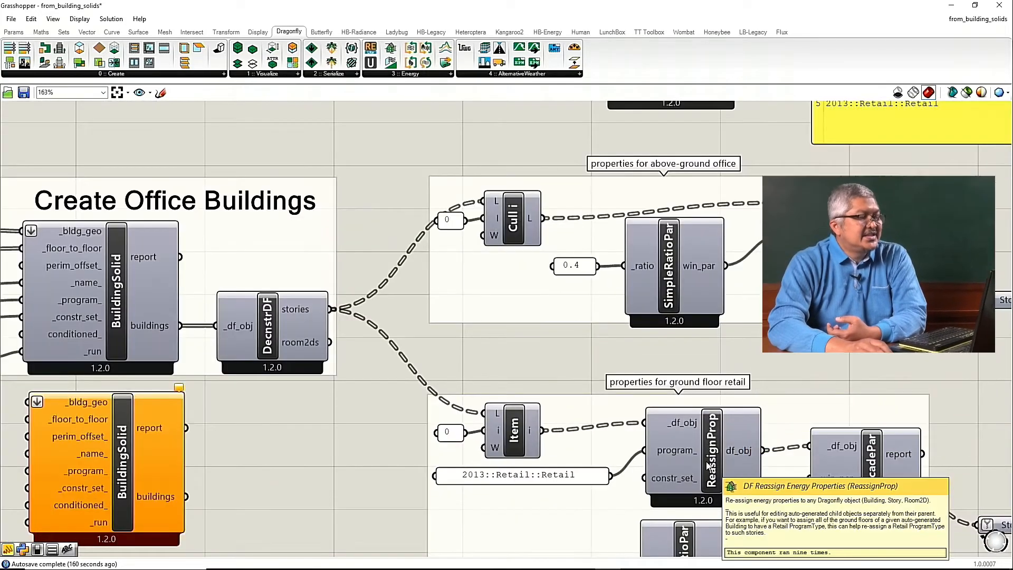
pyautogui.moveTo(709, 467)
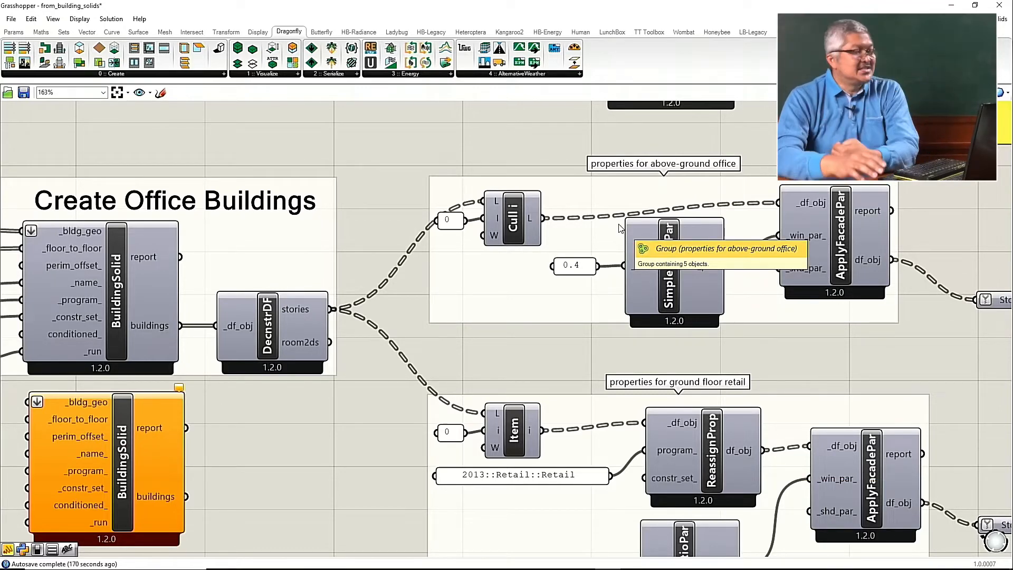
# Step: Inspect BuildingSolid's _program_ input and trace it back to BlendPrograms and its program and ratio panels
pyautogui.scroll(-4, 669, 239)
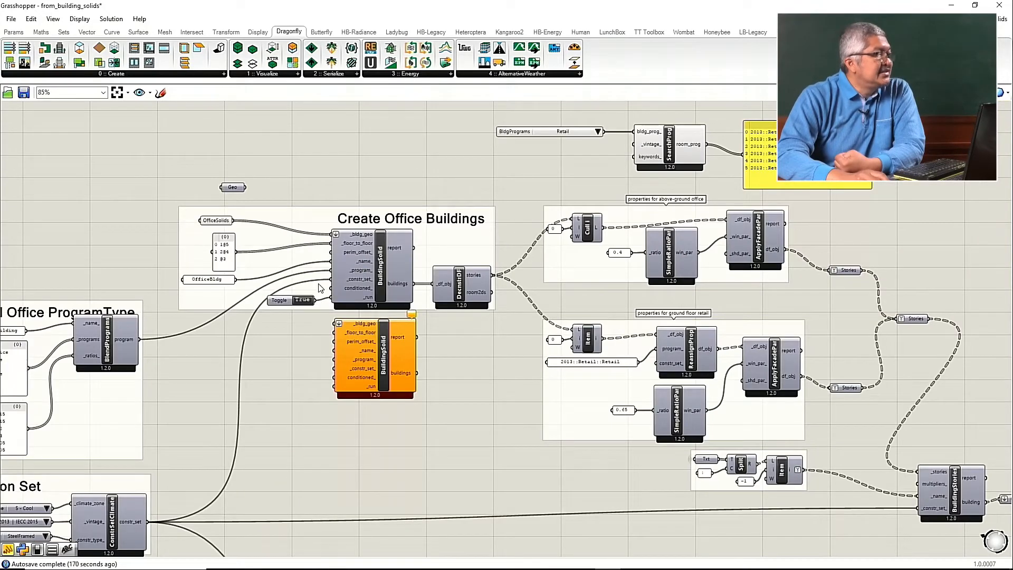
pyautogui.scroll(4, 318, 282)
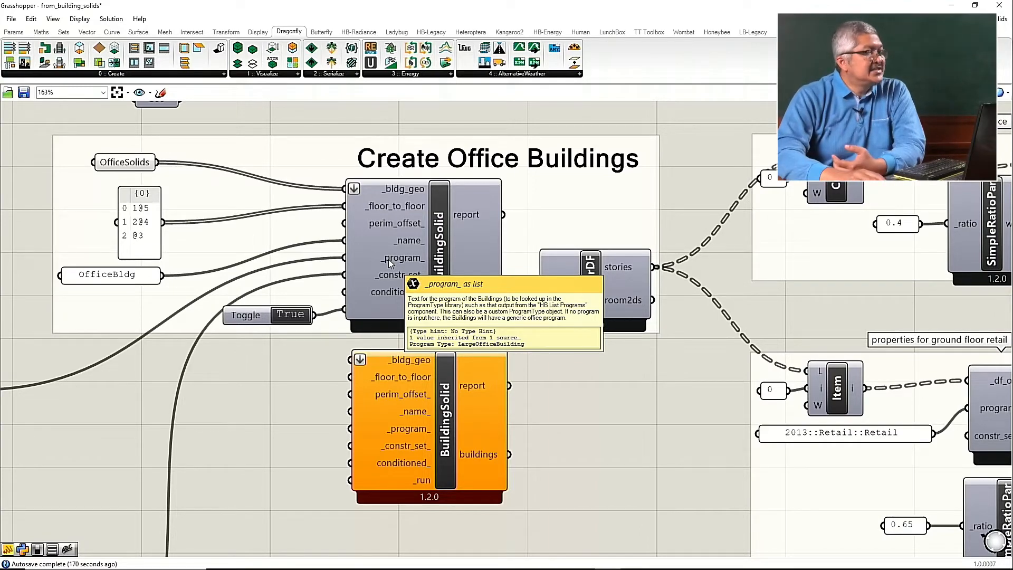
pyautogui.scroll(-8, 411, 262)
pyautogui.scroll(5, 246, 273)
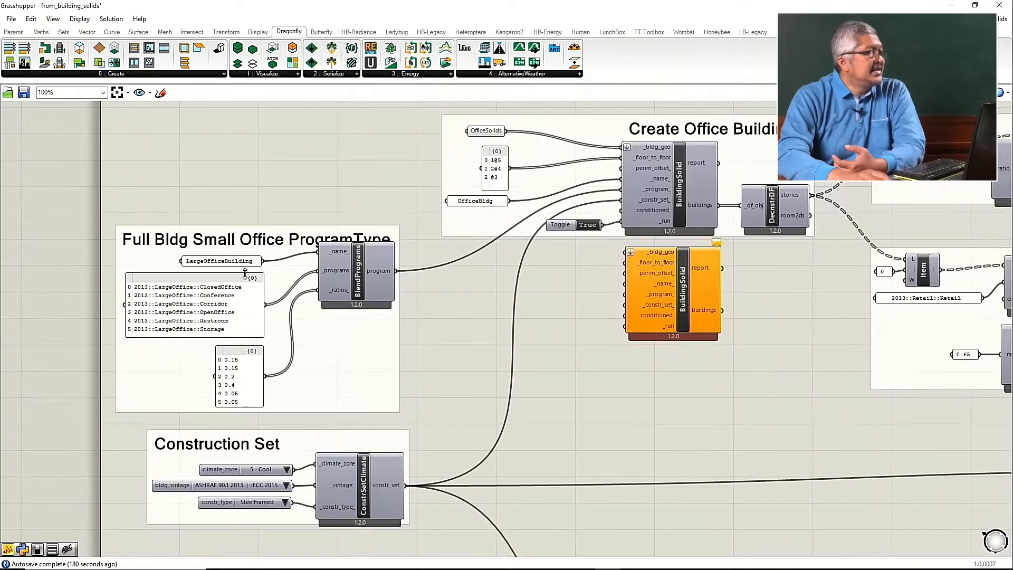
pyautogui.scroll(2, 245, 273)
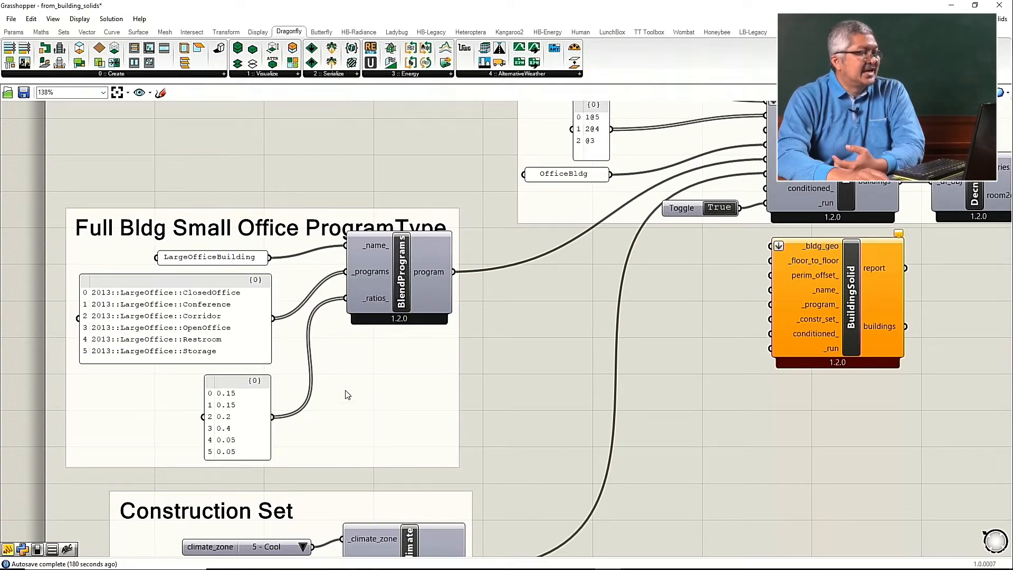
# Step: Move the "Full Bldg Small Office ProgramType" title clear of BlendPrograms and inspect that component's _programs_ input
pyautogui.moveTo(291, 227); pyautogui.dragTo(297, 214)
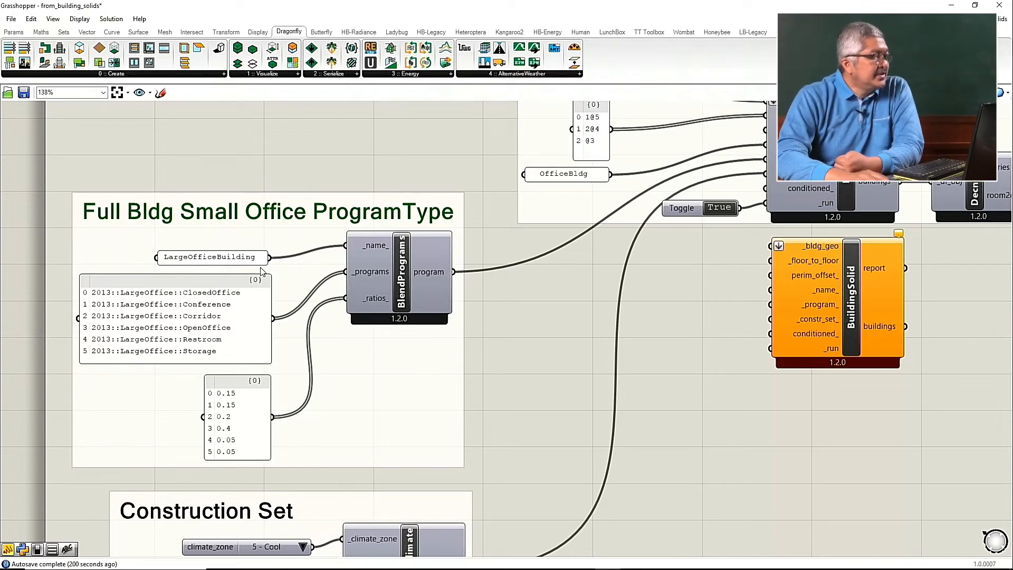
pyautogui.scroll(-3, 262, 272)
pyautogui.scroll(3, 269, 254)
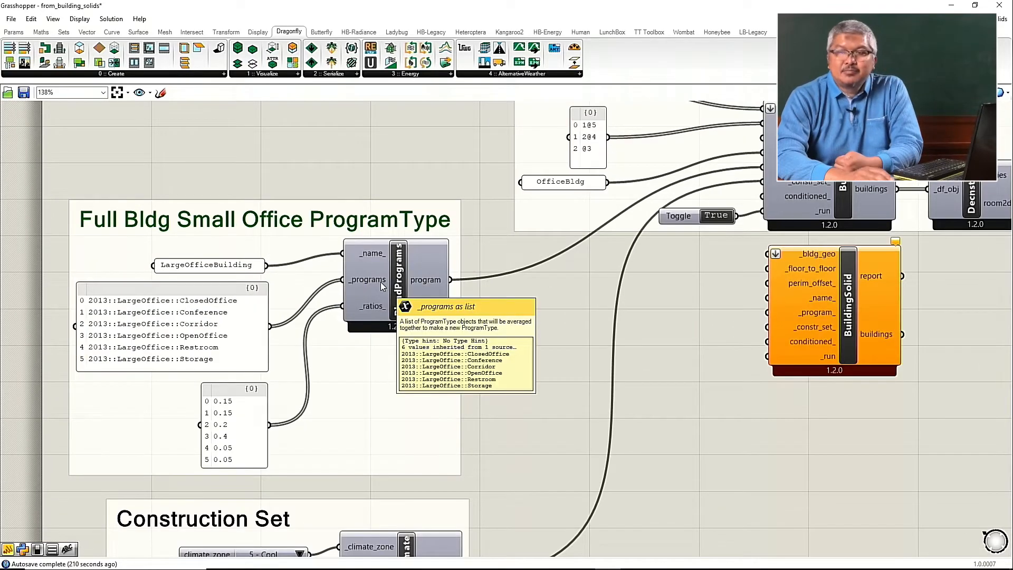
# Step: Examine the SimpleRatioPar window ratio feeding the above-ground office group's ApplyFacadePar, and select ReassignProp in the ground floor retail group
pyautogui.scroll(-4, 340, 284)
pyautogui.scroll(5, 631, 242)
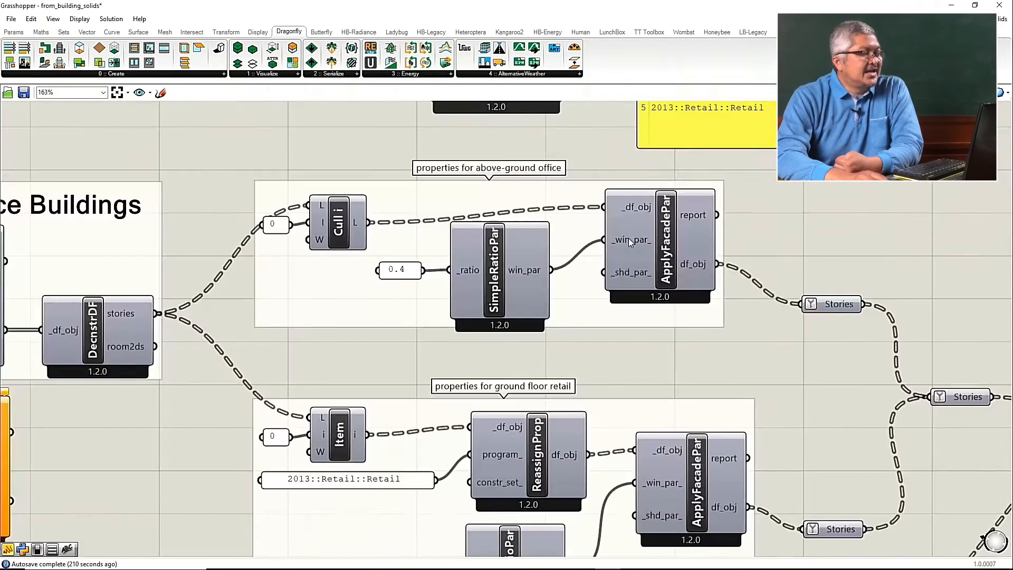
pyautogui.click(538, 469)
pyautogui.moveTo(538, 466); pyautogui.dragTo(539, 469)
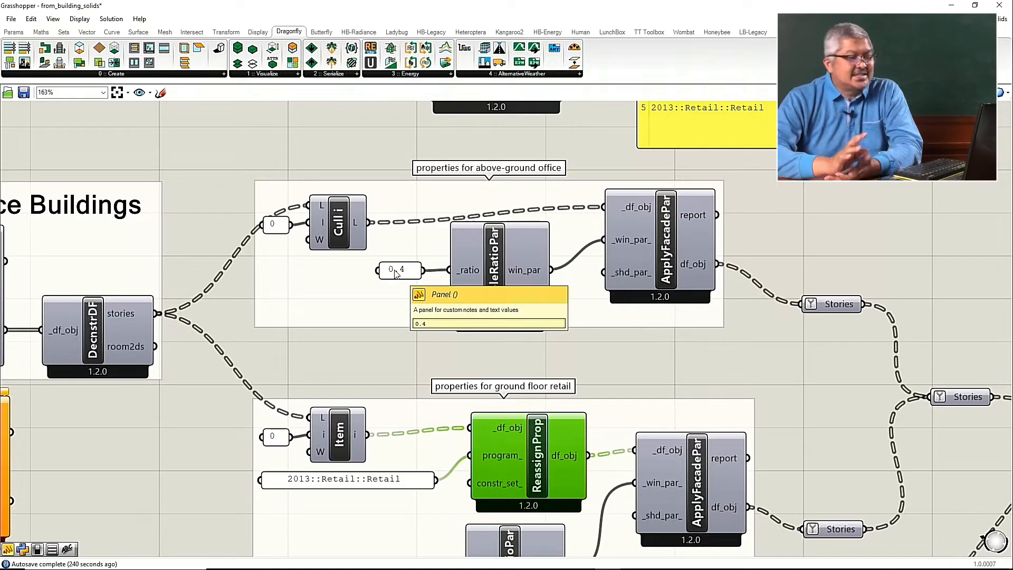
# Step: Shift the merged Stories parameter slightly farther from the office and retail Stories parameters
pyautogui.scroll(-6, 546, 304)
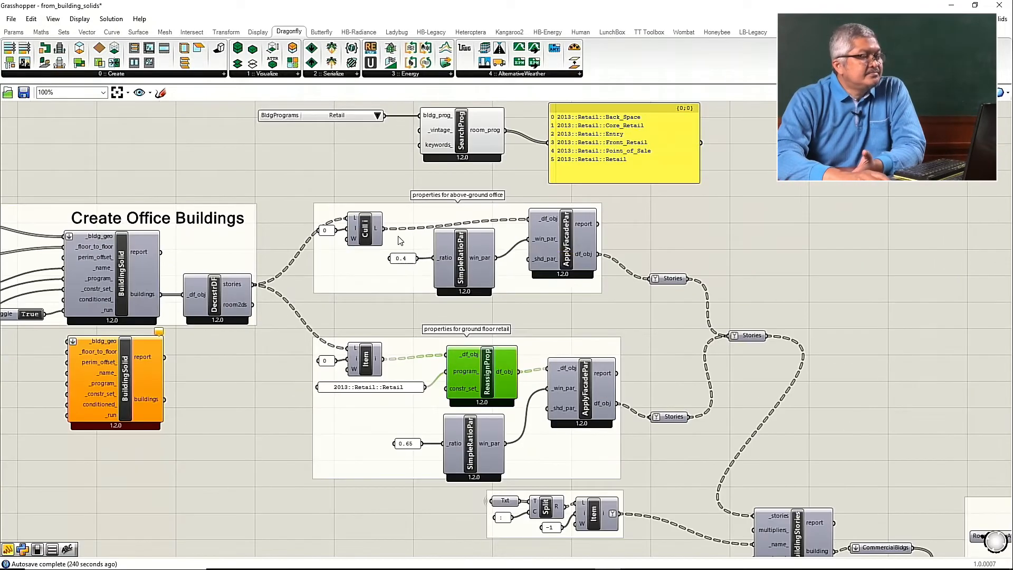
pyautogui.scroll(4, 581, 304)
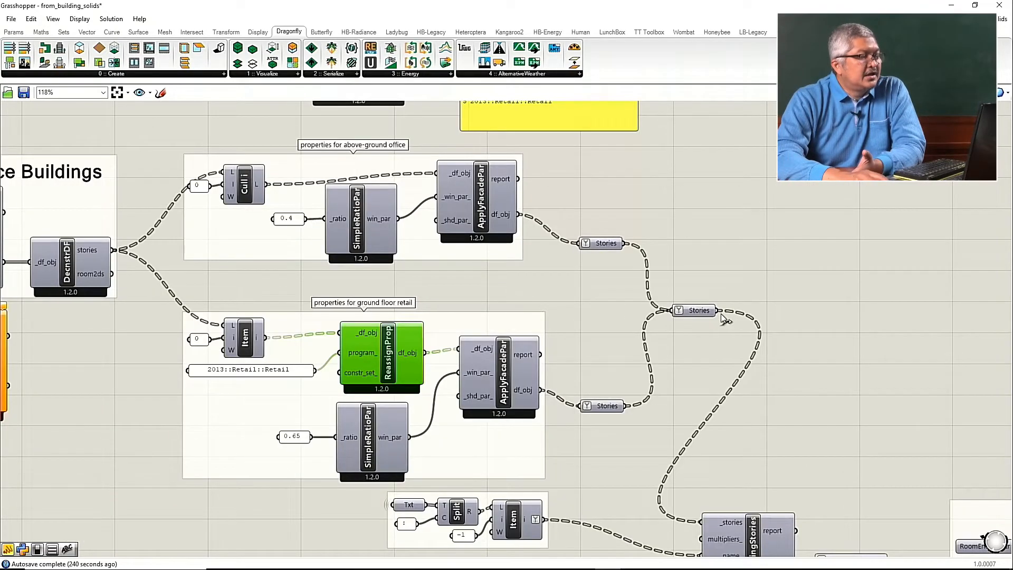
pyautogui.click(696, 316)
pyautogui.moveTo(720, 315); pyautogui.dragTo(712, 320)
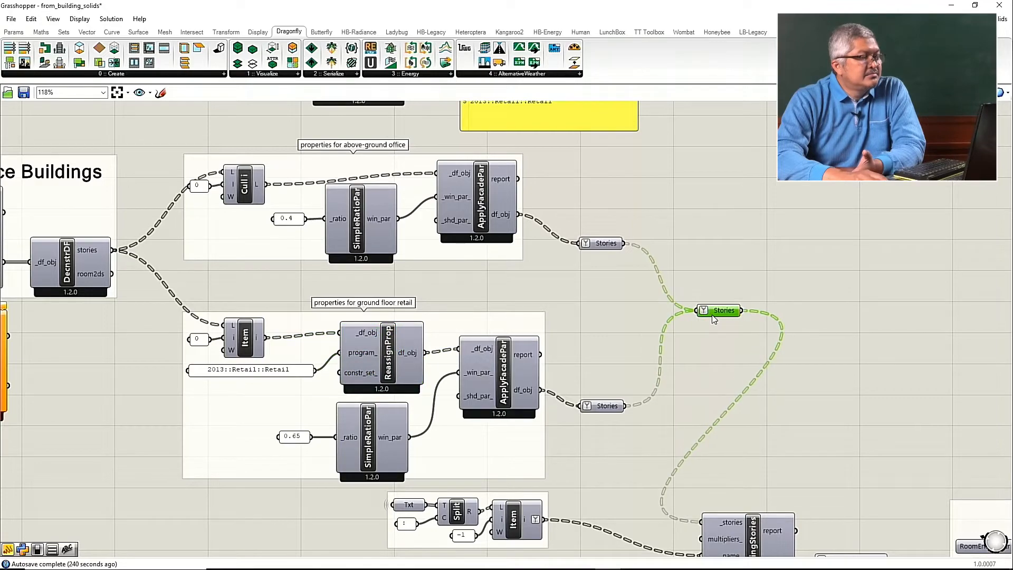
# Step: Examine the Create Residential Buildings group and select the 2013::MidriseApartment::Apartment program panel
pyautogui.scroll(-4, 714, 319)
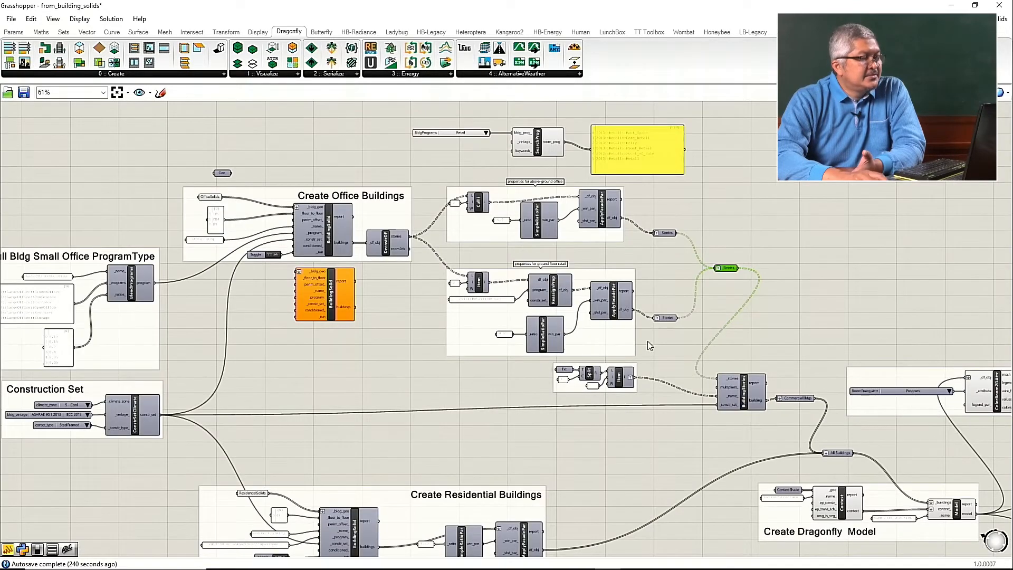
pyautogui.scroll(-3, 648, 341)
pyautogui.scroll(5, 626, 445)
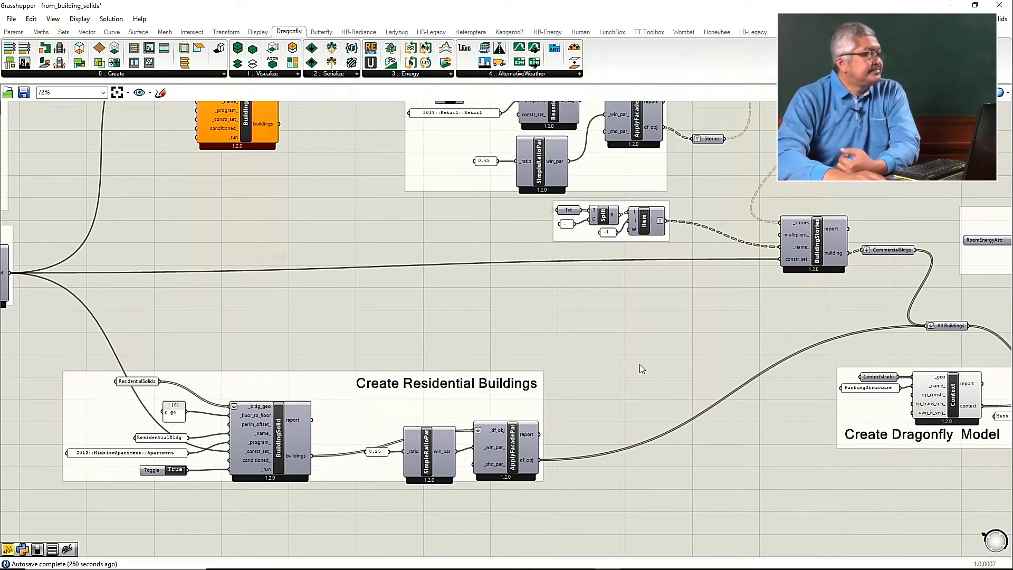
pyautogui.scroll(-2, 640, 364)
pyautogui.scroll(5, 335, 491)
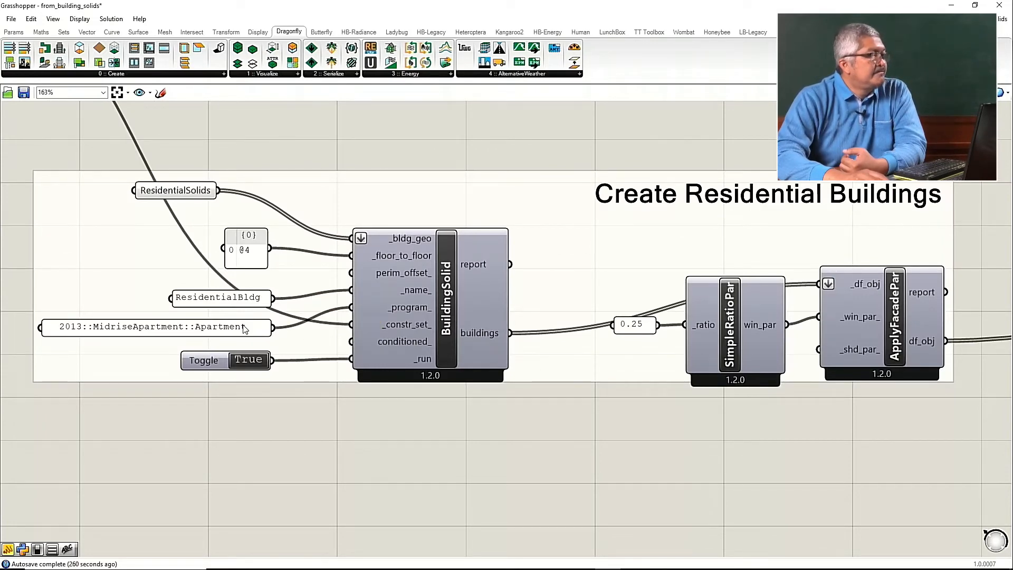
pyautogui.click(148, 328)
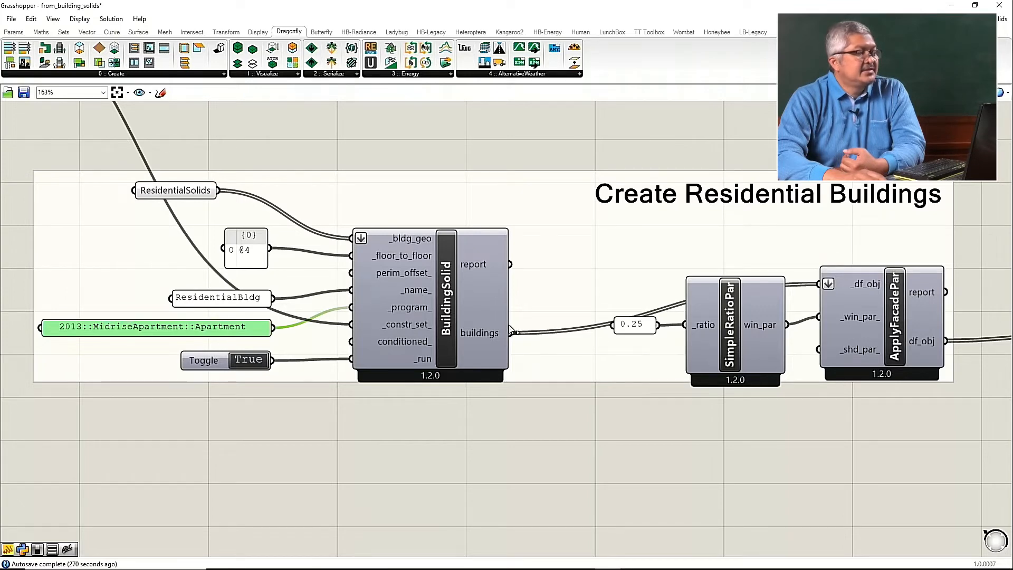
# Step: Inspect the window ratio panel feeding the residential SimpleRatioPar and nudge the residential ApplyFacadePar slightly downward
pyautogui.scroll(-2, 317, 315)
pyautogui.scroll(3, 632, 326)
pyautogui.moveTo(621, 315); pyautogui.dragTo(622, 317)
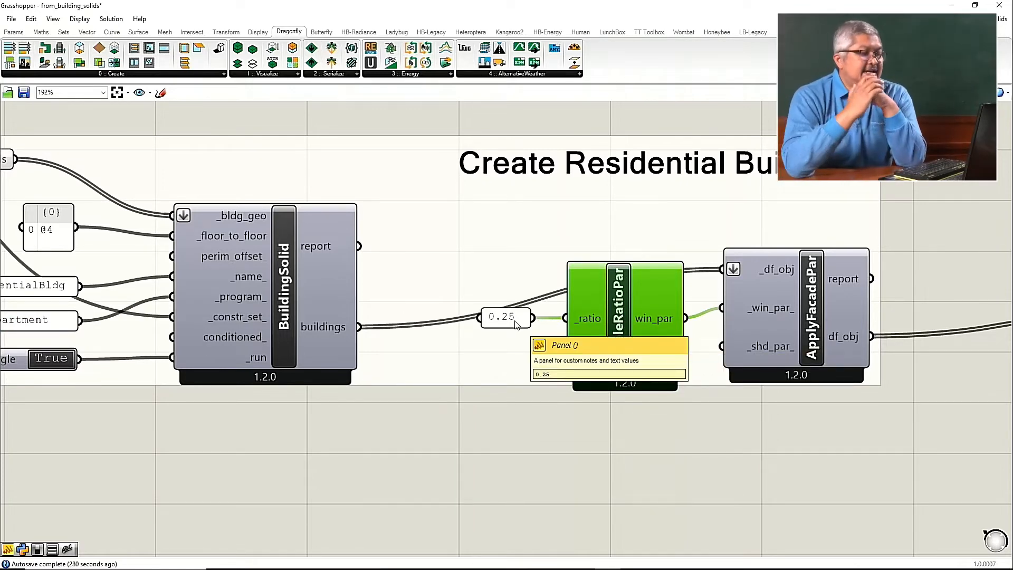
pyautogui.moveTo(832, 338)
pyautogui.mouseDown()
pyautogui.moveTo(824, 310)
pyautogui.moveTo(819, 346)
pyautogui.mouseUp()
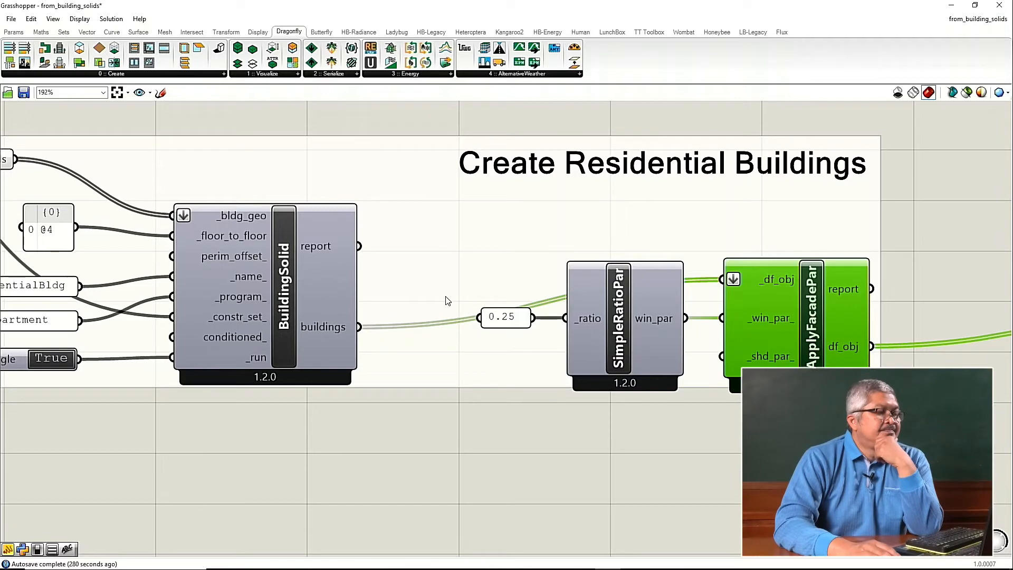
# Step: Trace the residential buildings and the CommercialBldgs output to the All Buildings parameter
pyautogui.scroll(-6, 445, 298)
pyautogui.scroll(3, 882, 192)
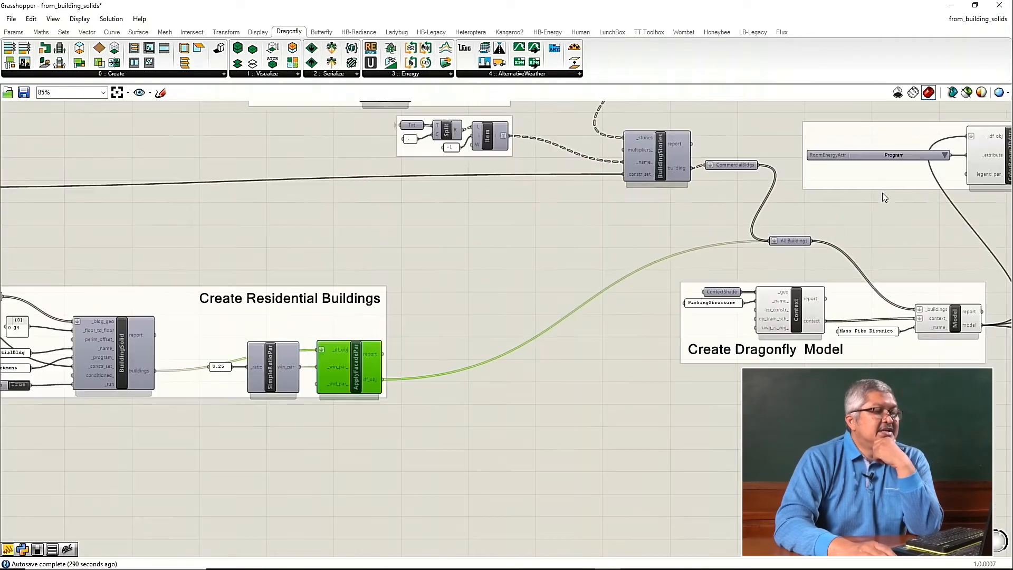
pyautogui.scroll(-3, 778, 233)
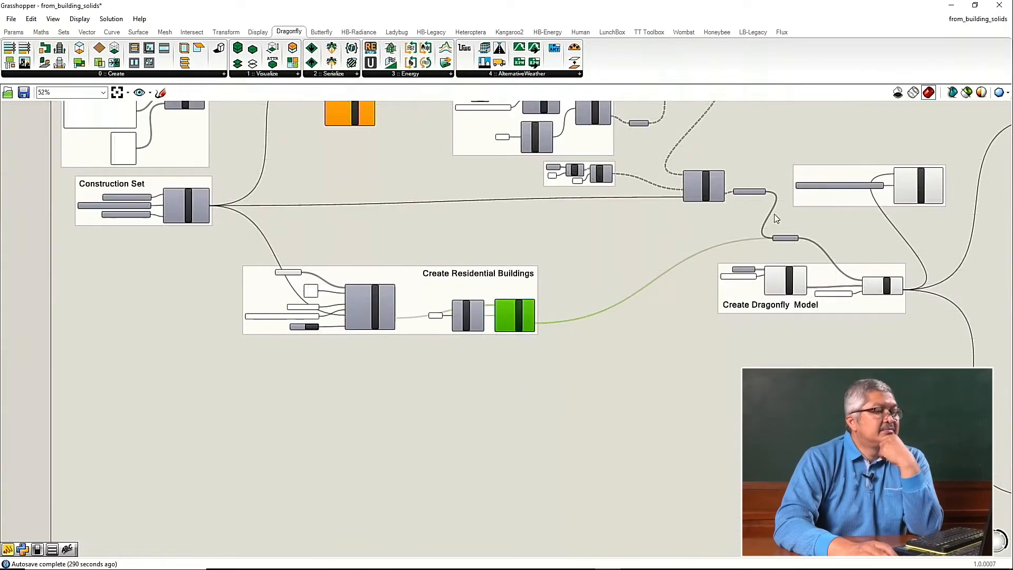
pyautogui.scroll(4, 778, 236)
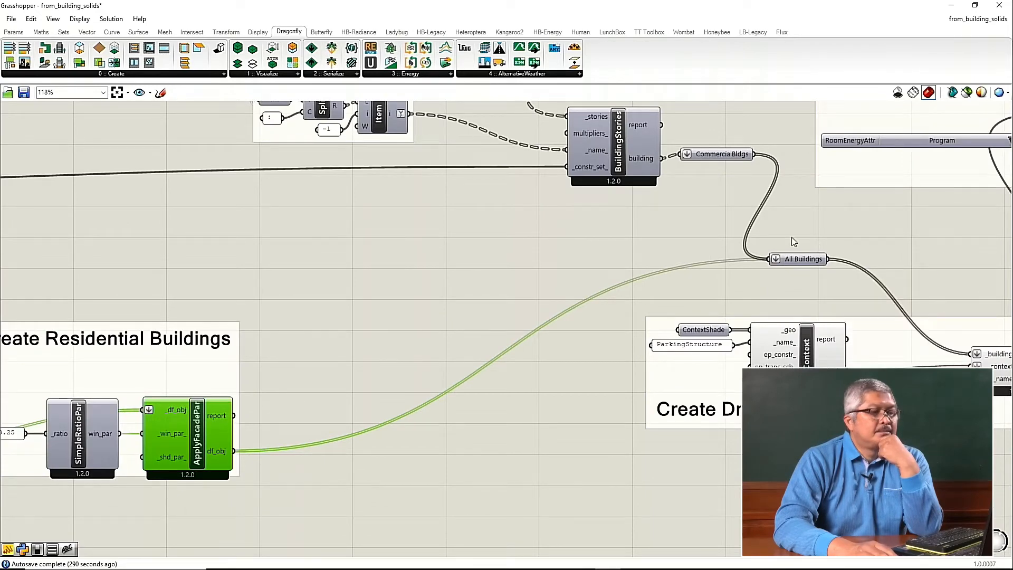
pyautogui.scroll(-2, 792, 237)
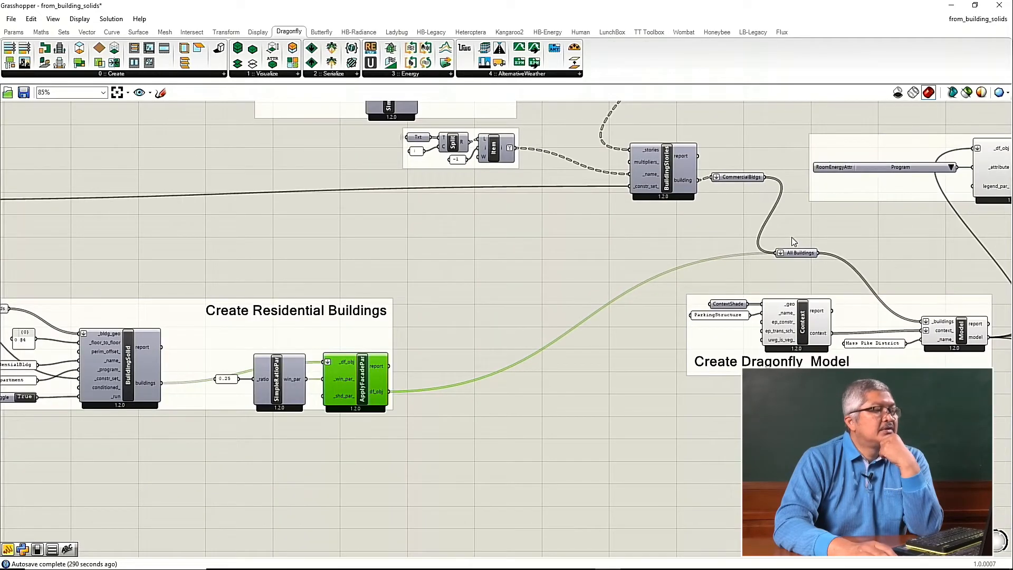
pyautogui.scroll(2, 791, 236)
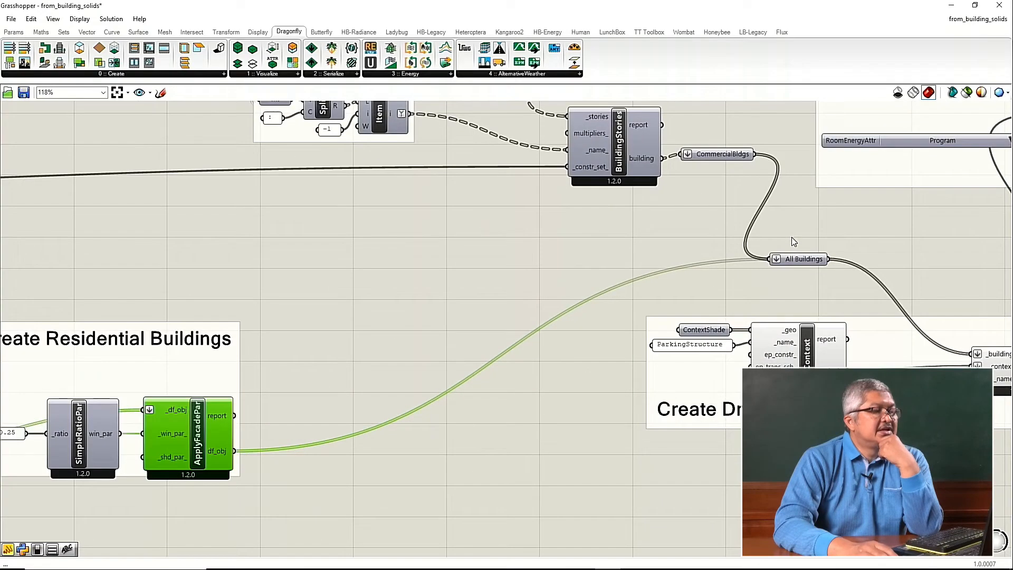
pyautogui.moveTo(796, 262)
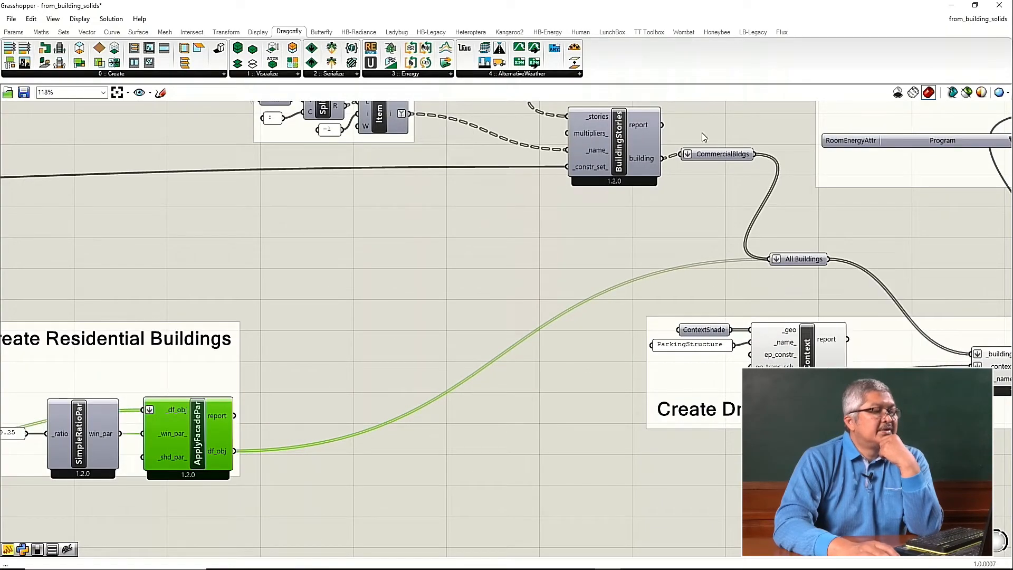
# Step: Review how the Construction Set output feeds the office, residential and BuildingStories components across the definition
pyautogui.scroll(-4, 783, 283)
pyautogui.scroll(-2, 784, 283)
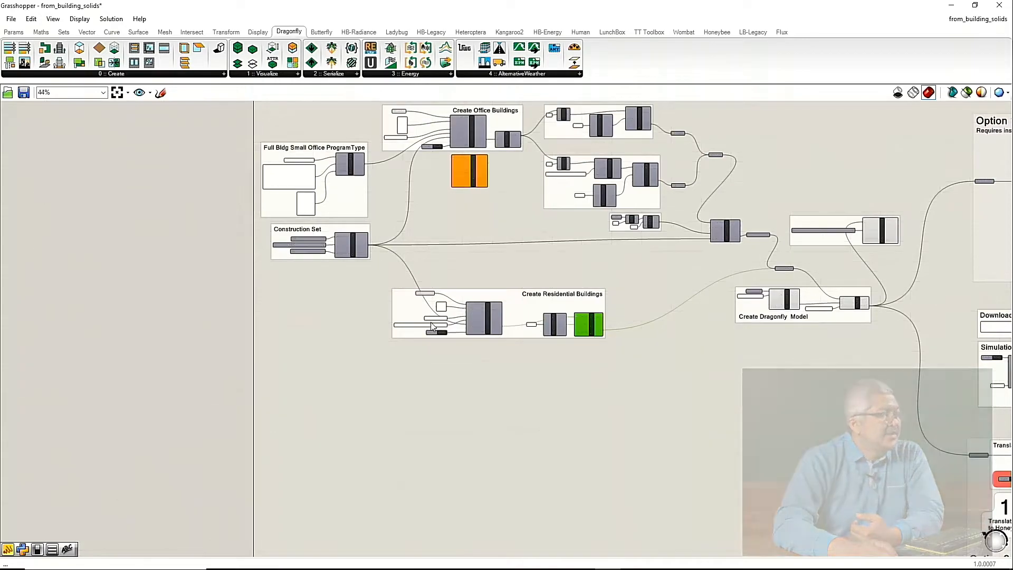
pyautogui.scroll(5, 459, 343)
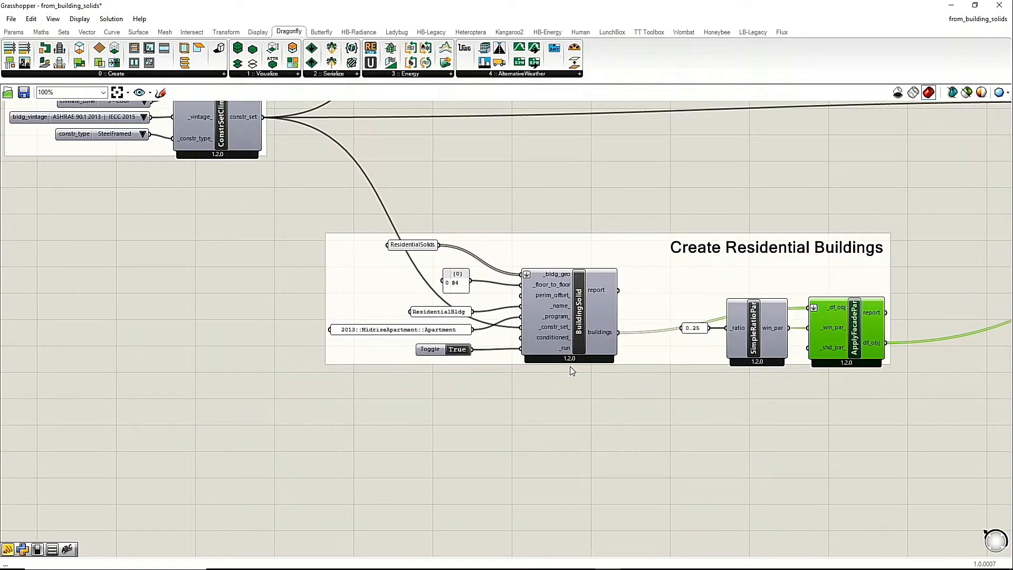
pyautogui.scroll(-4, 570, 367)
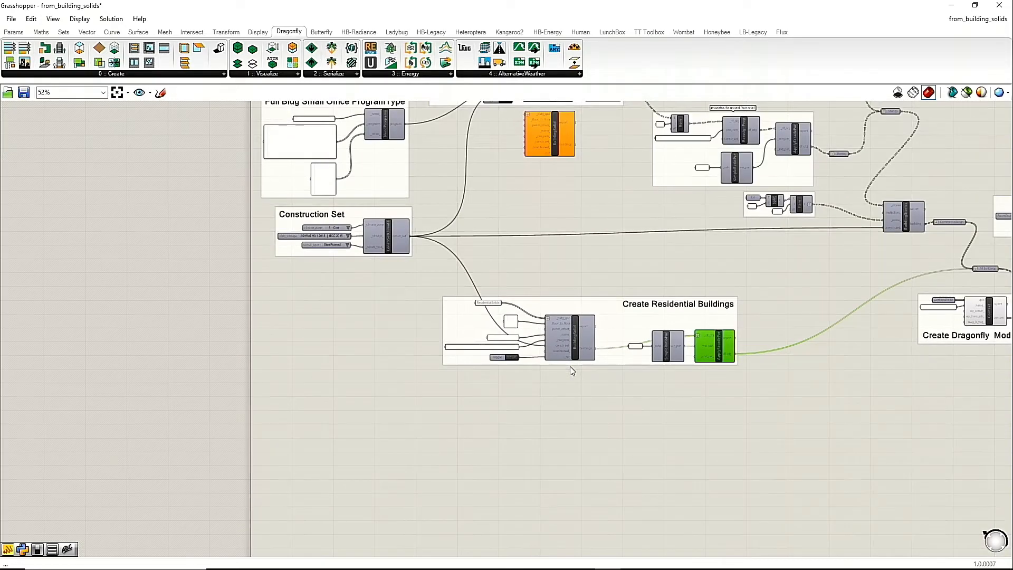
pyautogui.scroll(-3, 570, 366)
pyautogui.scroll(4, 536, 222)
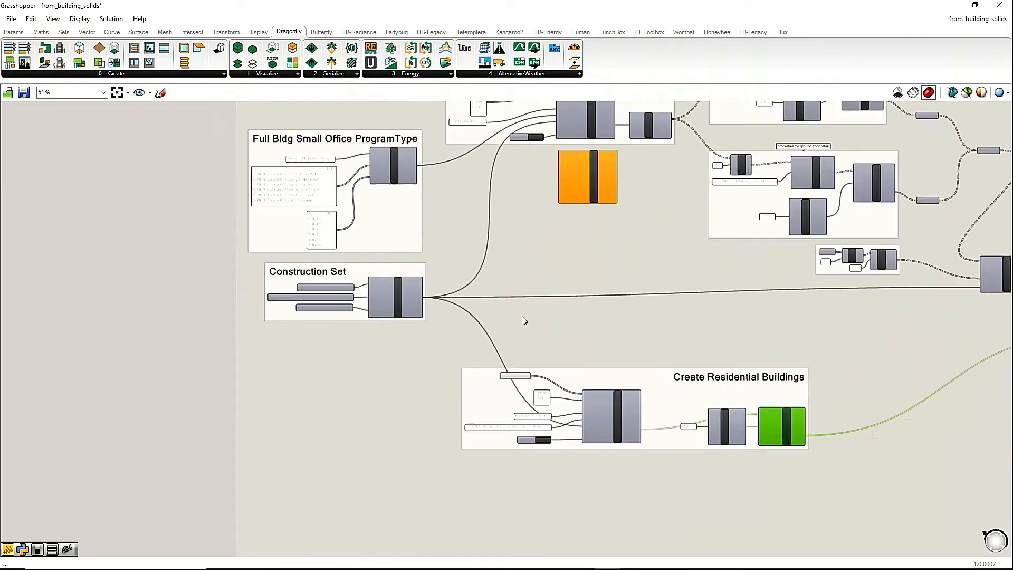
pyautogui.scroll(3, 523, 318)
pyautogui.scroll(-3, 767, 326)
pyautogui.scroll(3, 963, 290)
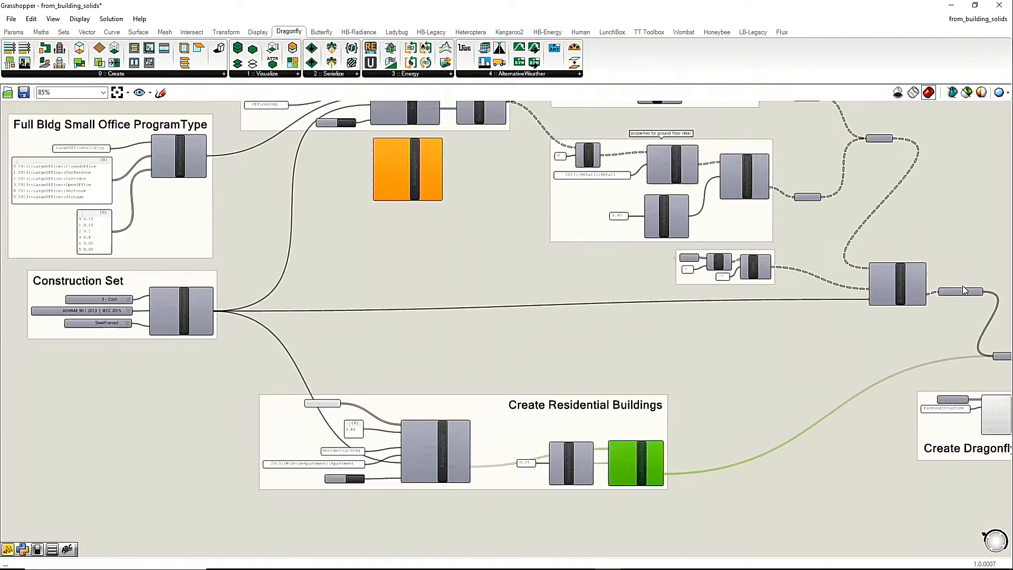
# Step: Trace the _name_ input of BuildingStories back through the Item and Split components to the Txt parameter
pyautogui.scroll(1, 963, 290)
pyautogui.scroll(2, 924, 284)
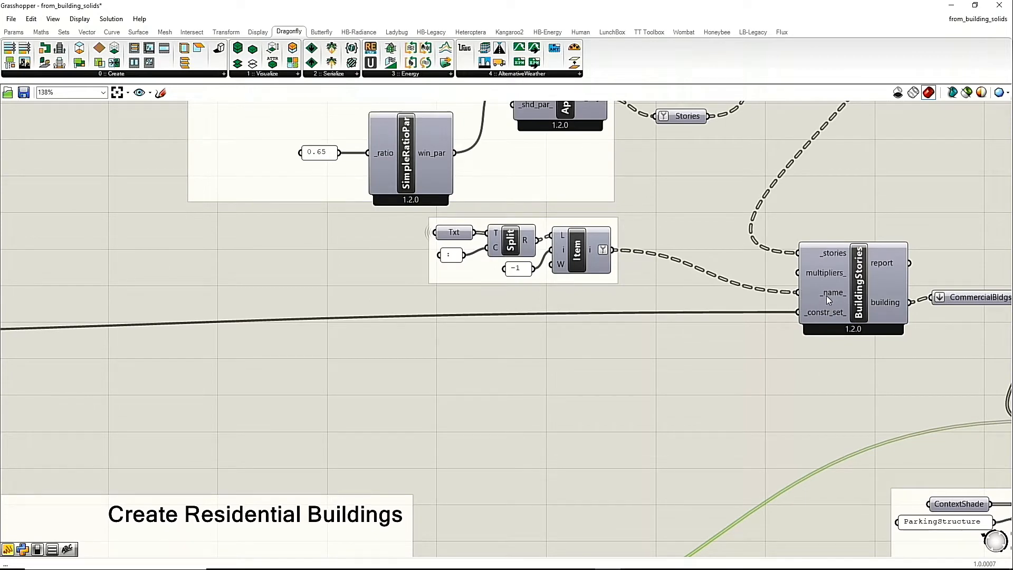
pyautogui.click(459, 236)
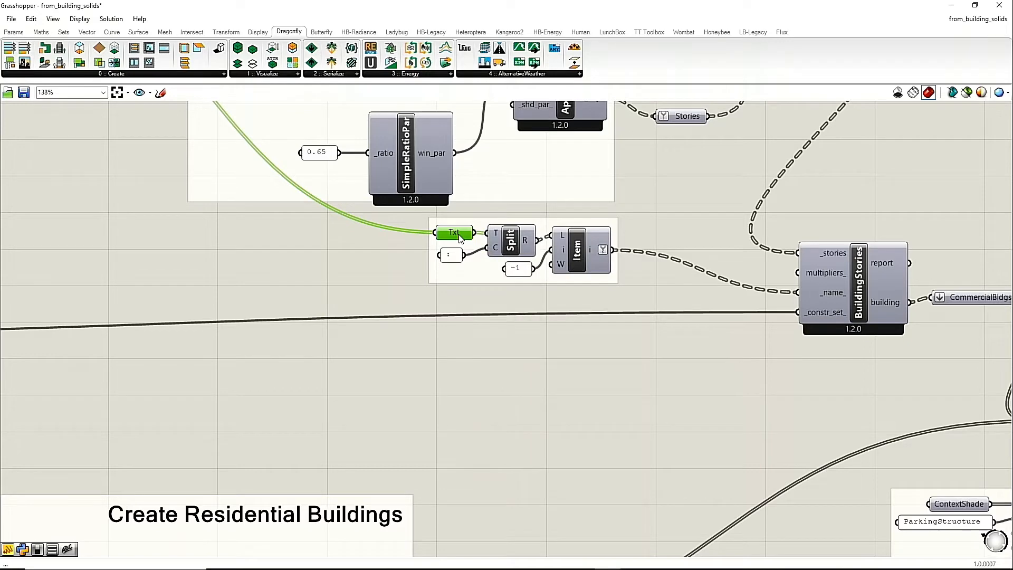
pyautogui.moveTo(460, 237)
pyautogui.scroll(-3, 460, 237)
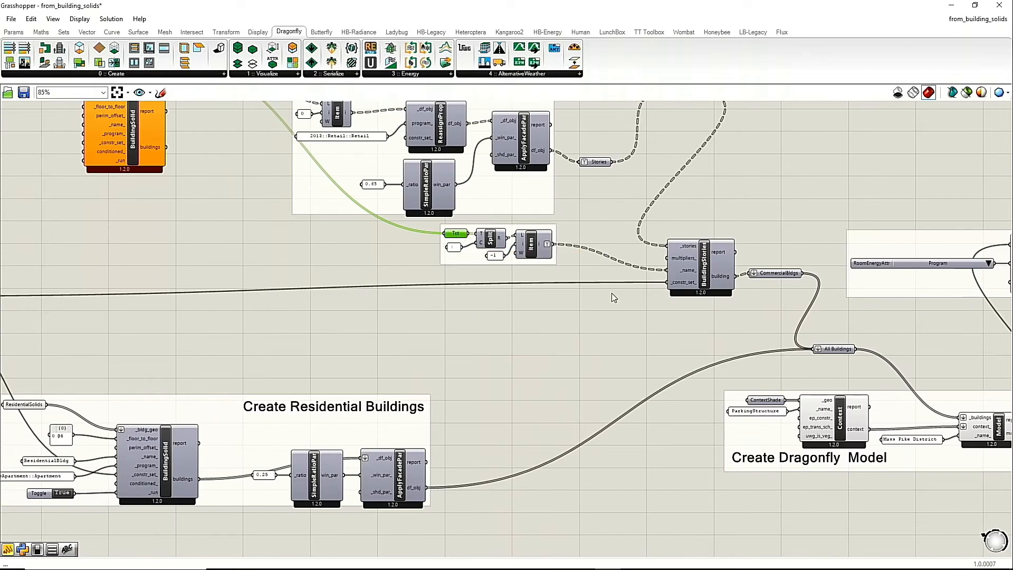
# Step: Select BuildingStories and inspect its multipliers_ and _name_ inputs together with the Txt parameter behind the name
pyautogui.moveTo(707, 280)
pyautogui.mouseDown()
pyautogui.moveTo(715, 275)
pyautogui.moveTo(705, 243)
pyautogui.moveTo(701, 272)
pyautogui.mouseUp()
pyautogui.scroll(3, 700, 272)
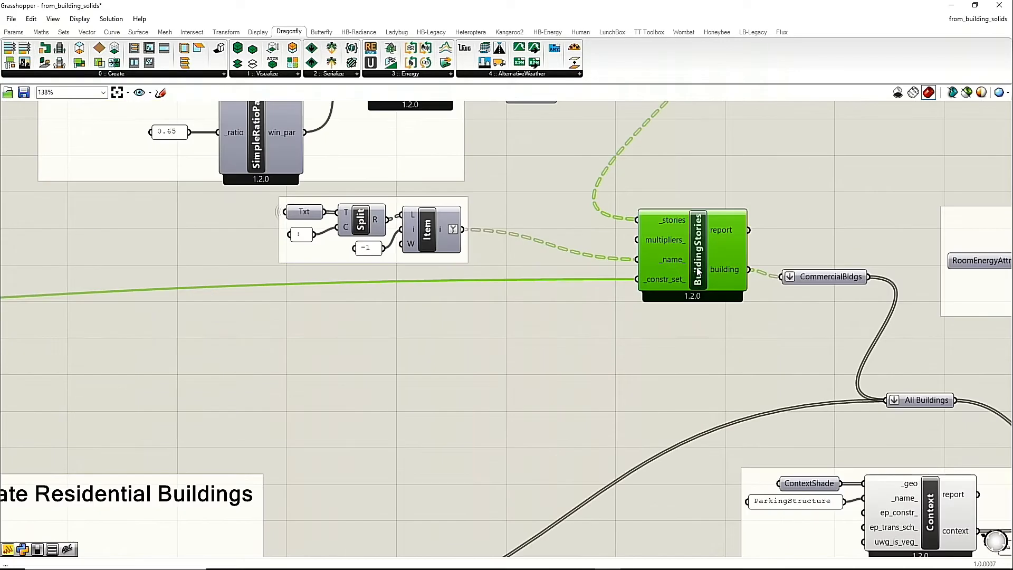
pyautogui.moveTo(681, 239)
pyautogui.moveTo(672, 258)
pyautogui.moveTo(307, 215)
pyautogui.scroll(-3, 661, 221)
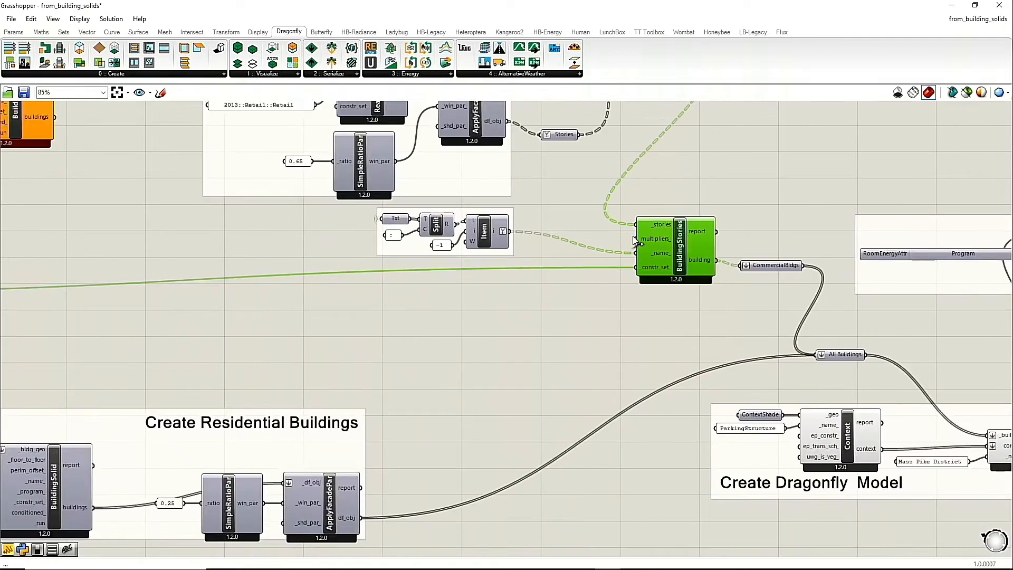
# Step: Select the CommercialBldgs parameter and shift BuildingStories slightly away from it
pyautogui.click(754, 261)
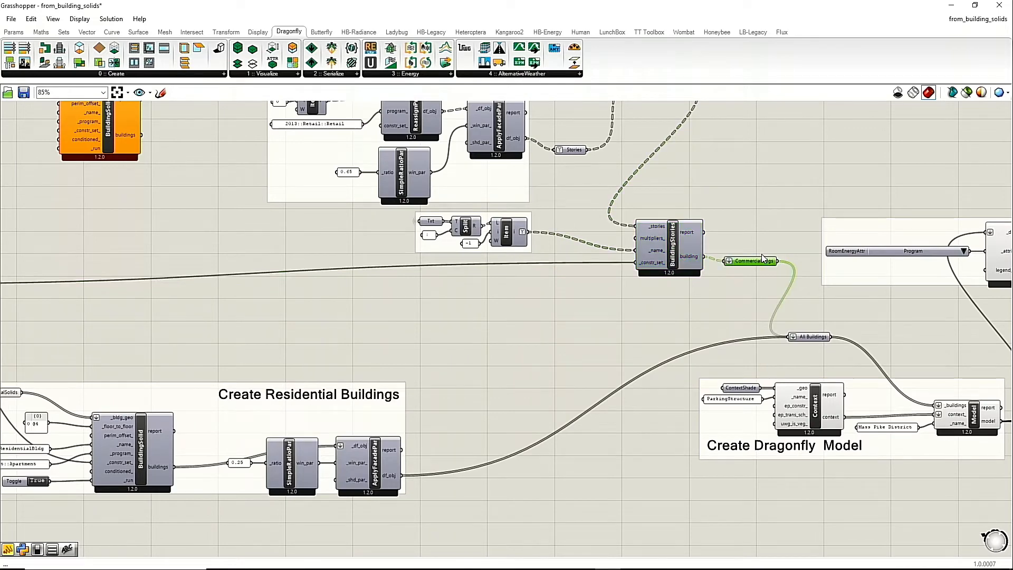
pyautogui.scroll(3, 719, 256)
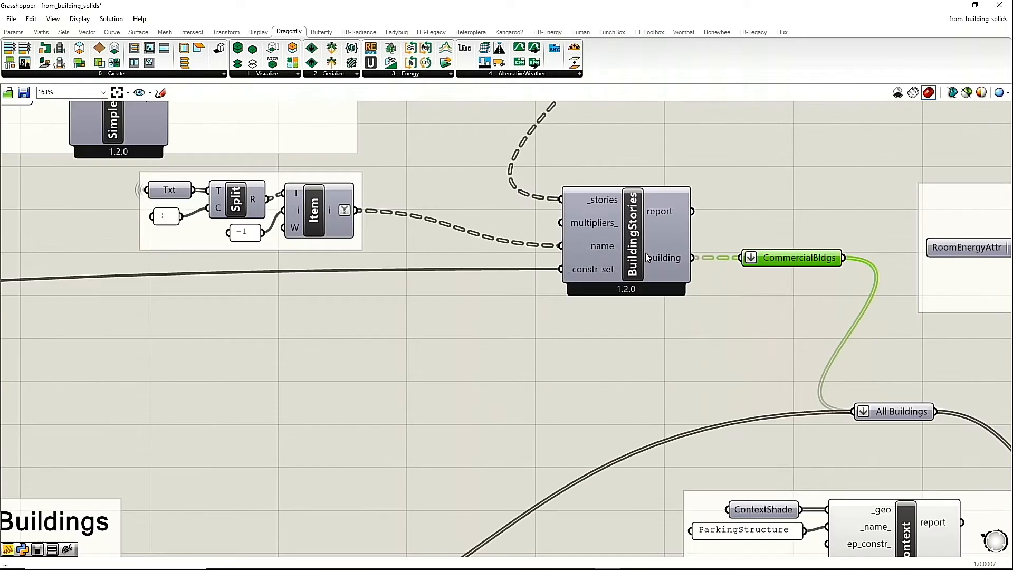
pyautogui.moveTo(640, 249)
pyautogui.mouseDown()
pyautogui.moveTo(648, 250)
pyautogui.moveTo(624, 251)
pyautogui.mouseUp()
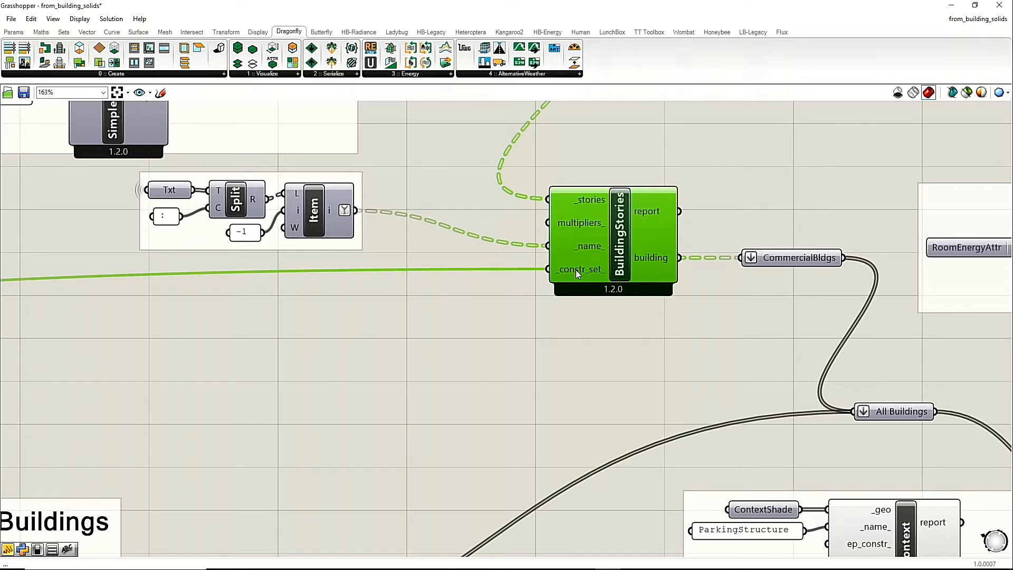
# Step: Trace the _constr_set_ input of BuildingStories back to the Construction Set group and shift that group slightly left
pyautogui.scroll(-5, 575, 271)
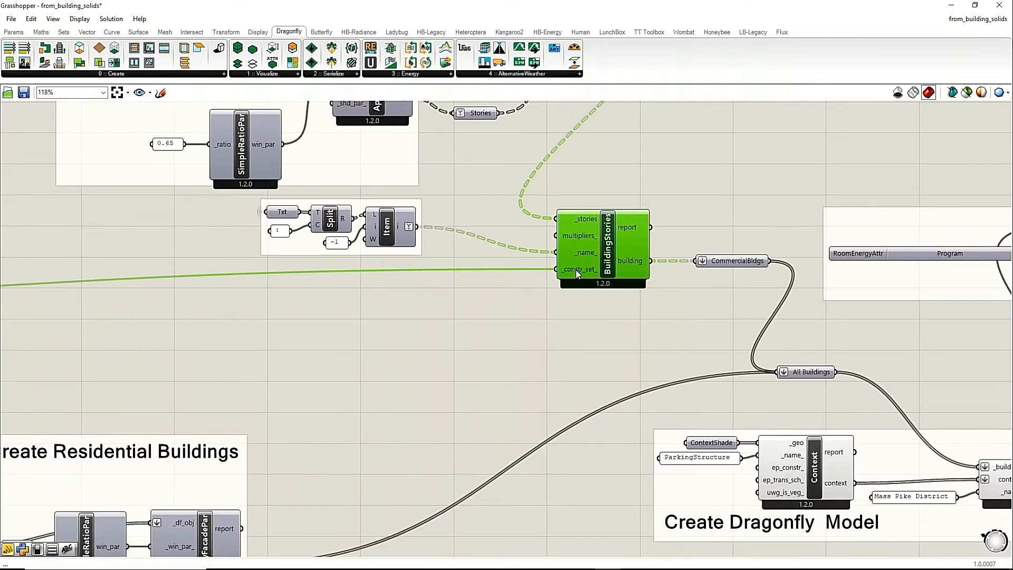
pyautogui.scroll(-4, 575, 270)
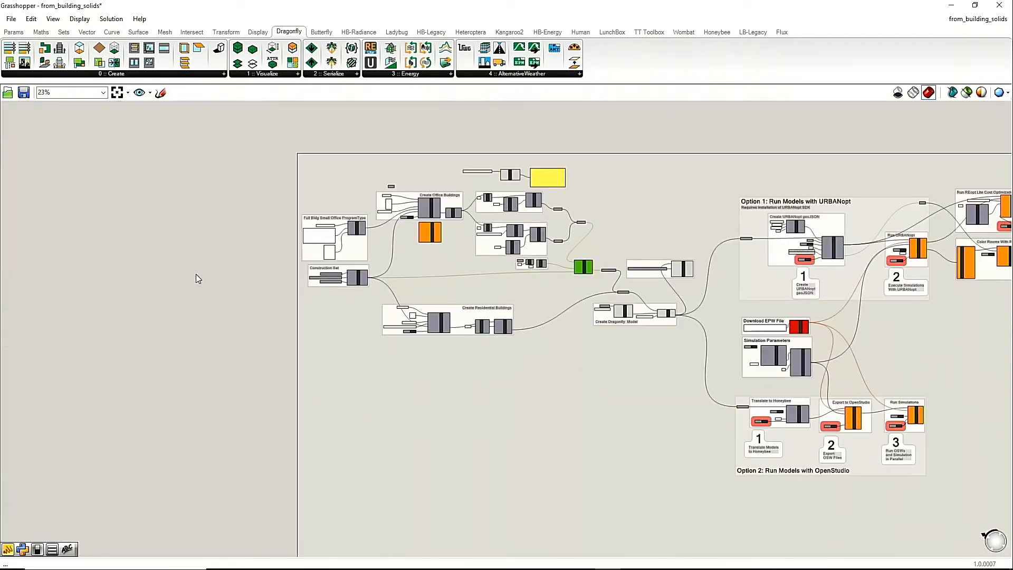
pyautogui.scroll(6, 334, 293)
pyautogui.scroll(3, 311, 237)
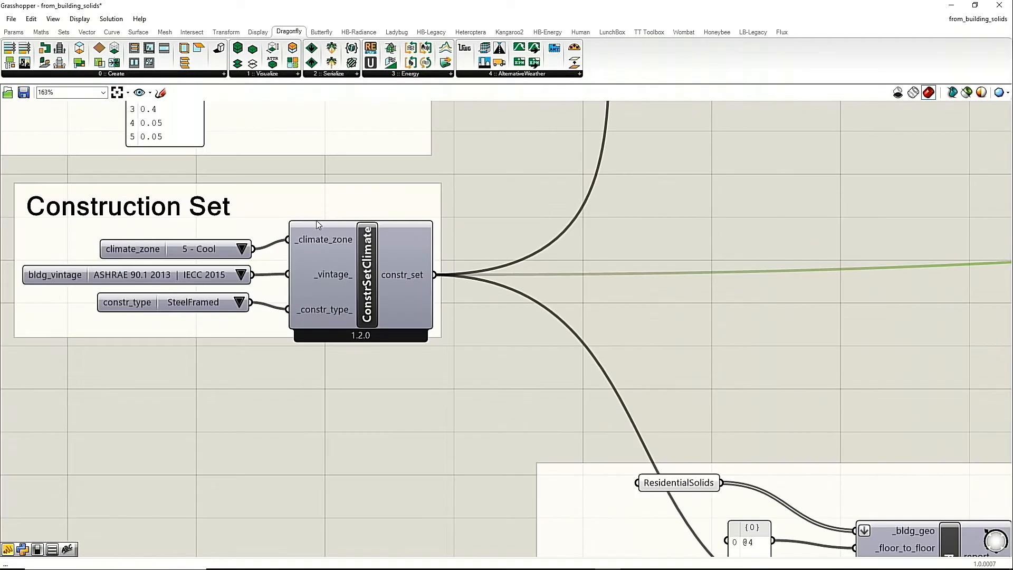
pyautogui.click(422, 199)
pyautogui.moveTo(422, 199); pyautogui.dragTo(327, 214)
# Step: Shift the All Buildings parameter slightly away from CommercialBldgs and inspect the buildings it collects
pyautogui.scroll(-5, 306, 209)
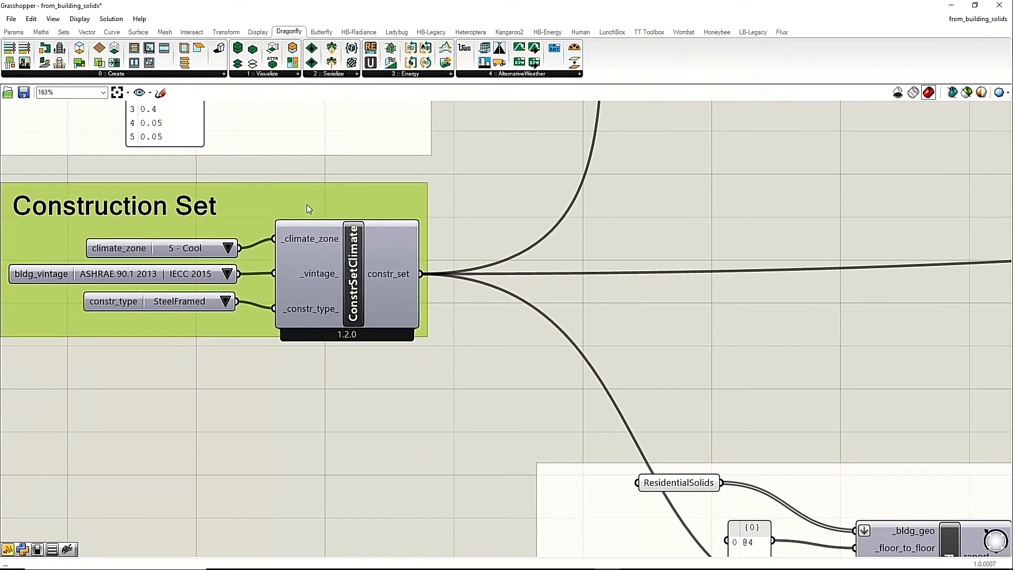
pyautogui.scroll(3, 577, 283)
pyautogui.scroll(-3, 578, 283)
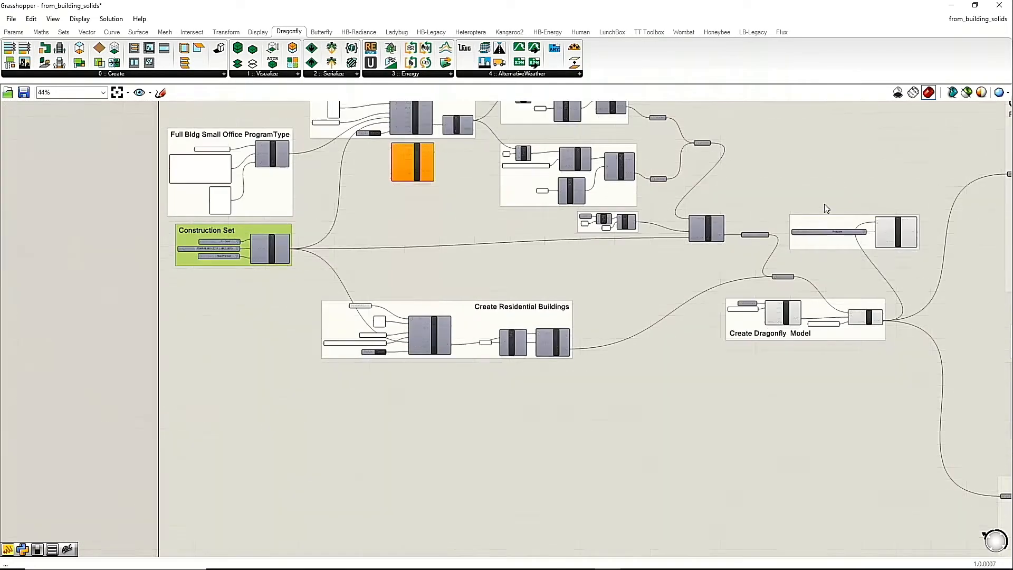
pyautogui.scroll(6, 758, 393)
pyautogui.moveTo(739, 395); pyautogui.dragTo(789, 365)
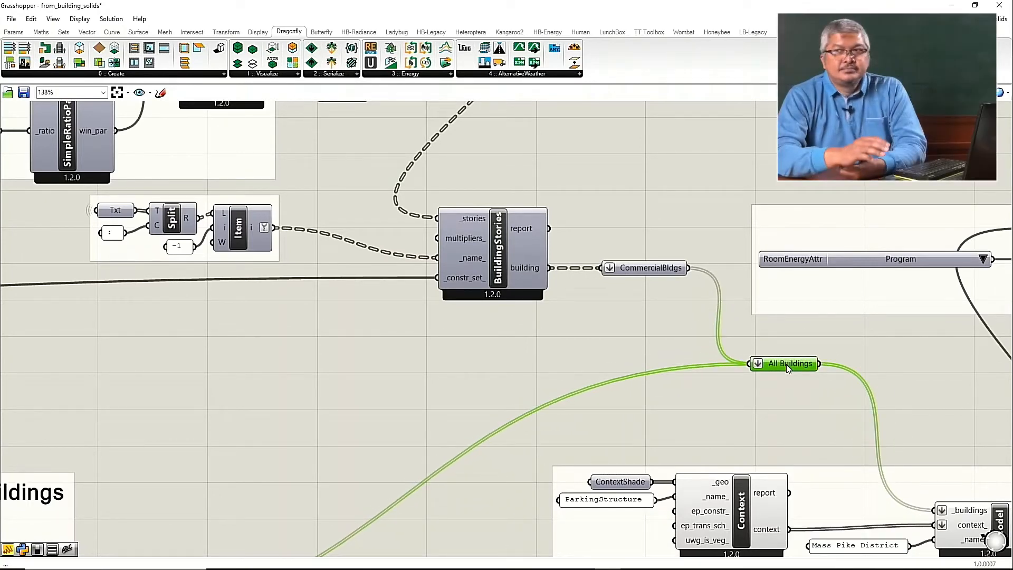
pyautogui.moveTo(786, 364)
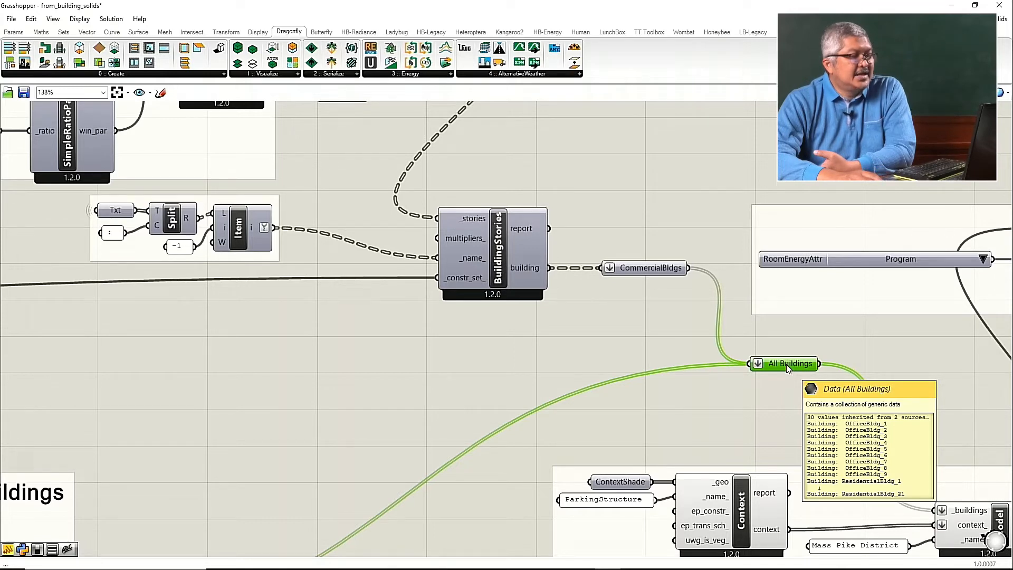
# Step: Trace the All Buildings parameter back to the df_obj output of ApplyFacadePar in the Create Residential Buildings group
pyautogui.scroll(-3, 786, 364)
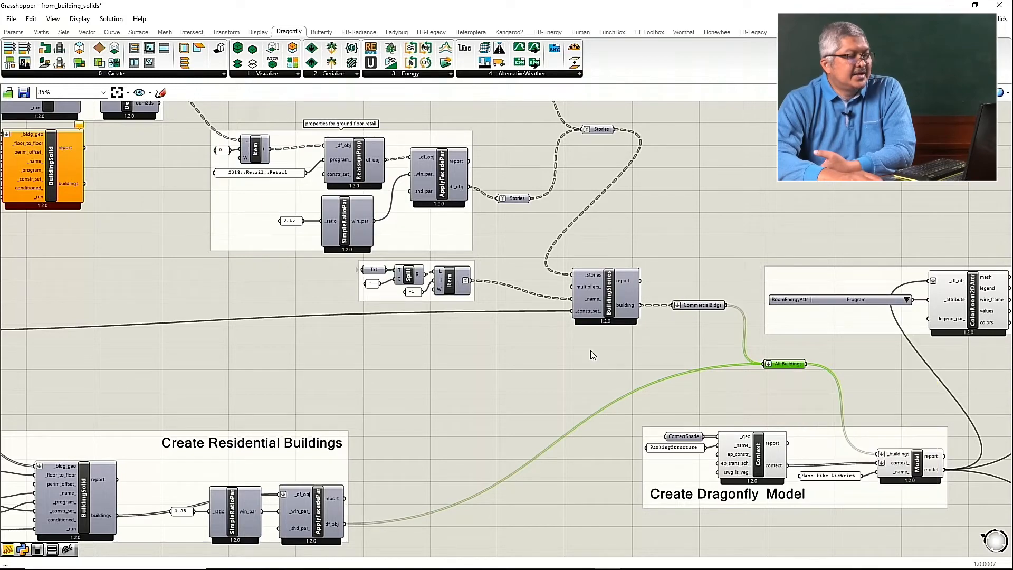
pyautogui.scroll(-2, 590, 350)
pyautogui.scroll(2, 827, 445)
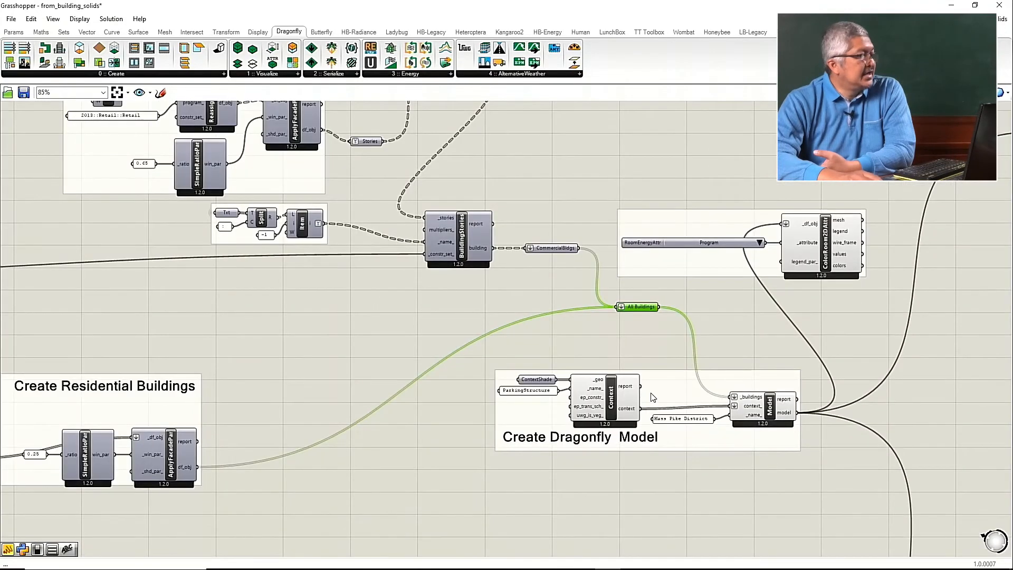
pyautogui.scroll(-4, 575, 388)
pyautogui.scroll(6, 340, 483)
pyautogui.moveTo(404, 380)
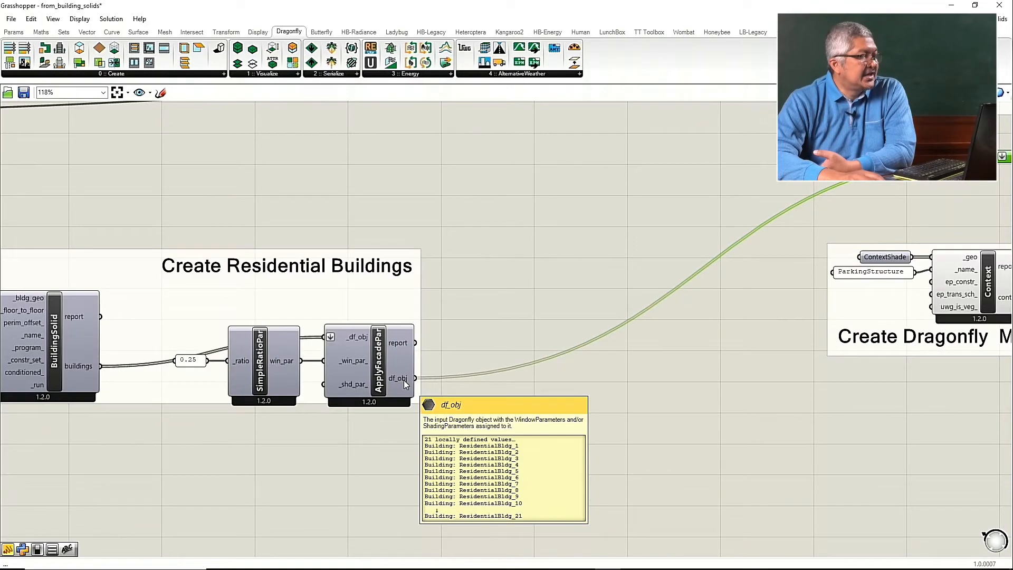
# Step: Follow All Buildings into the Create Dragonfly Model group and inspect the Model component that receives it
pyautogui.scroll(-4, 404, 380)
pyautogui.scroll(4, 790, 334)
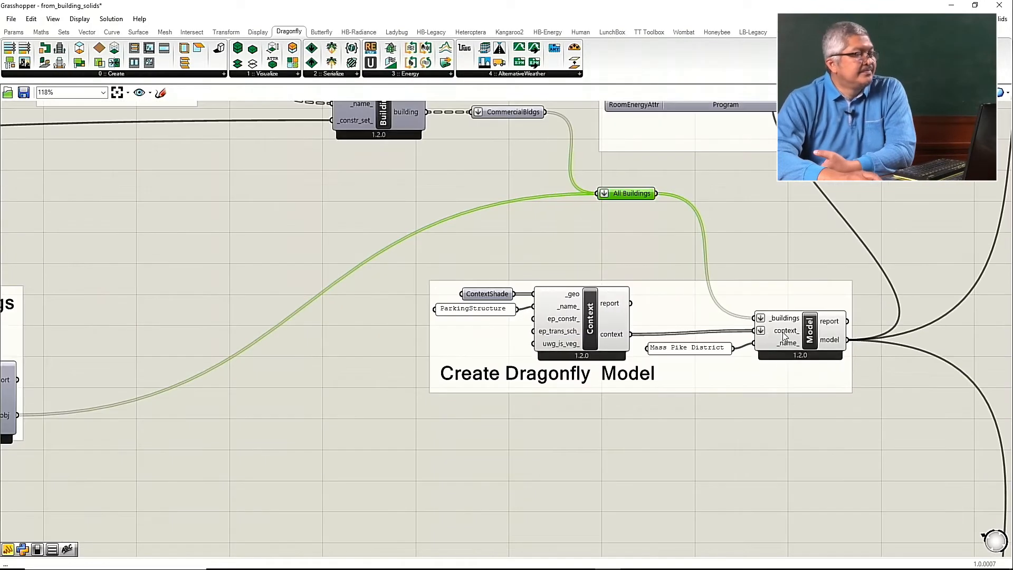
pyautogui.scroll(2, 735, 252)
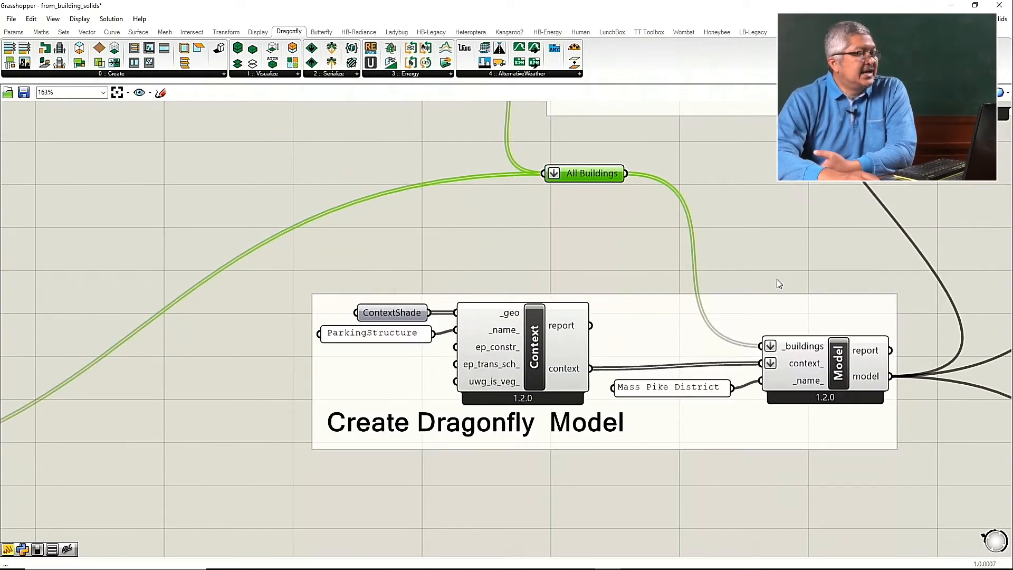
pyautogui.click(839, 372)
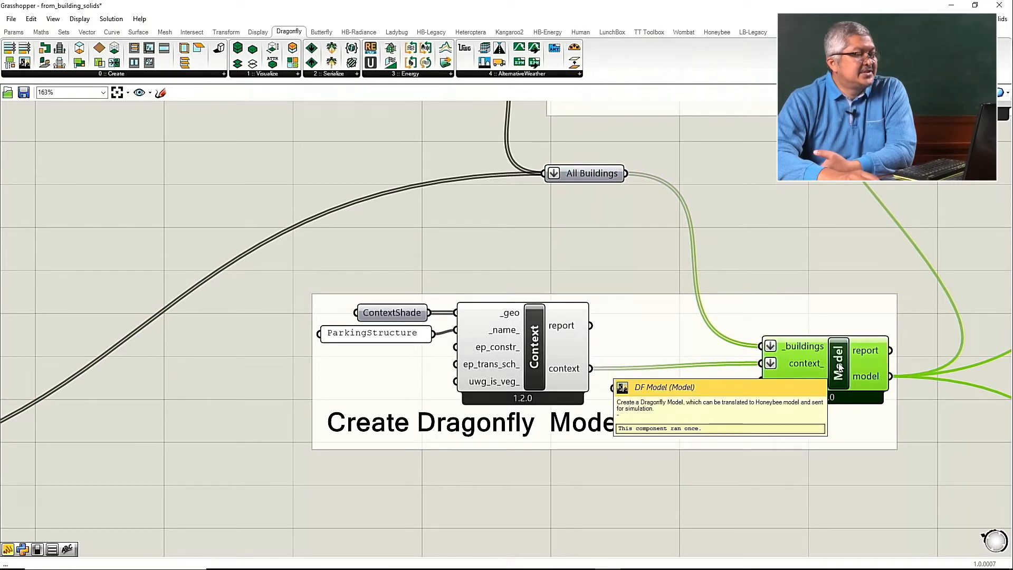
# Step: Add a new DF Model component to the canvas below the Create Dragonfly Model group
pyautogui.click(150, 74)
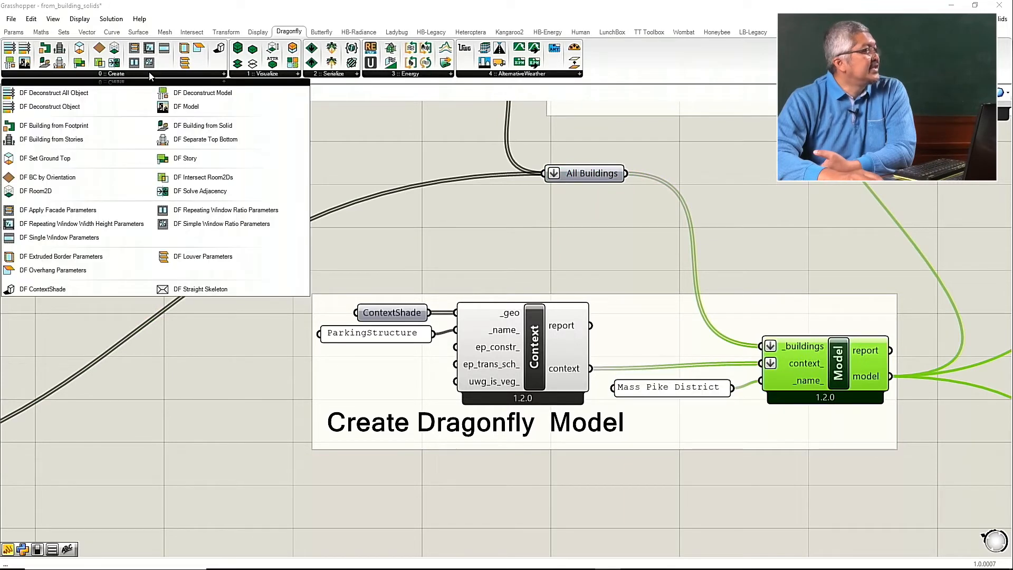
pyautogui.click(182, 106)
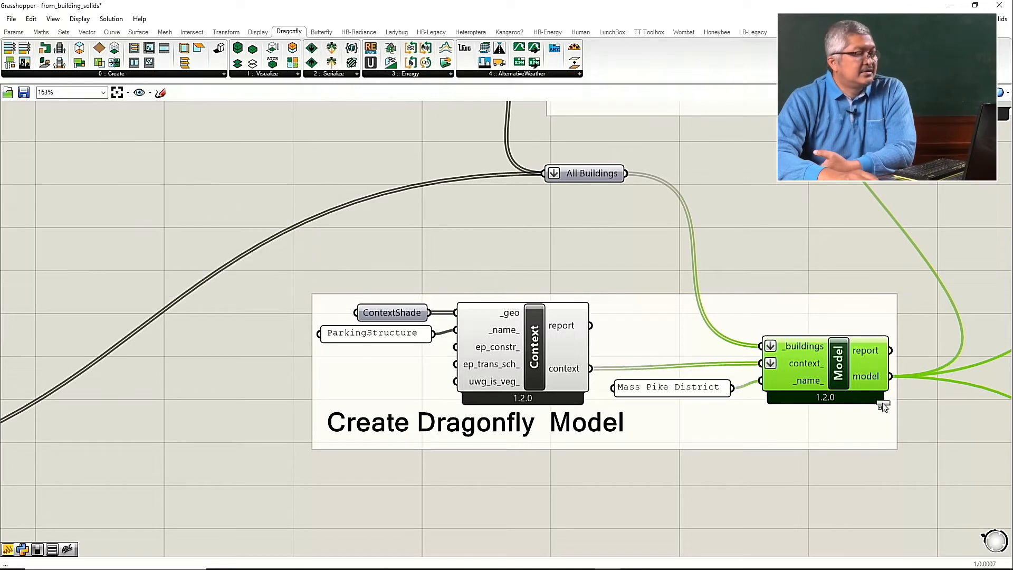
pyautogui.click(783, 487)
pyautogui.moveTo(783, 486); pyautogui.dragTo(833, 501)
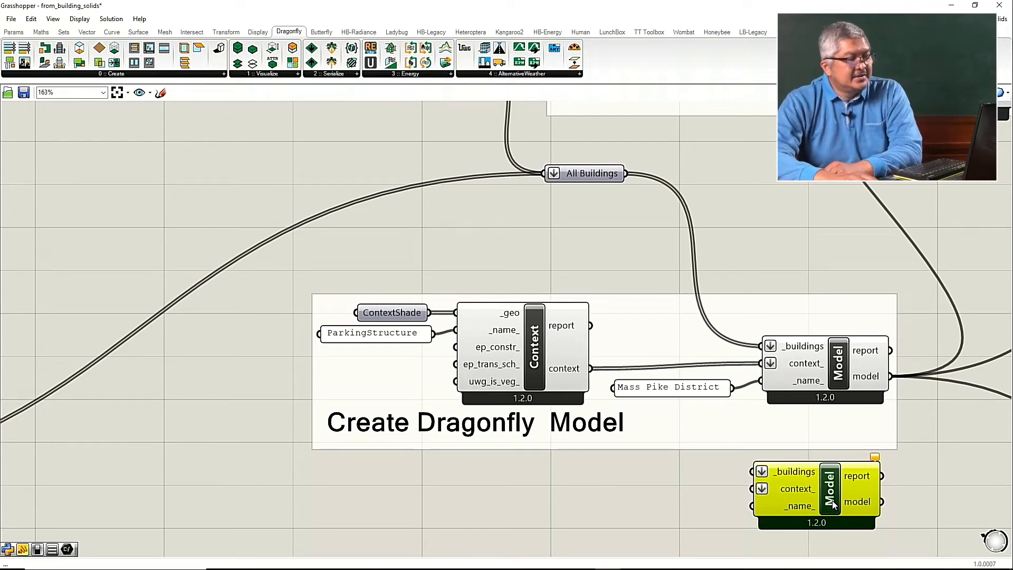
# Step: Position the new Model component directly beneath the existing one and shift the existing Model slightly to the right
pyautogui.scroll(-8, 832, 502)
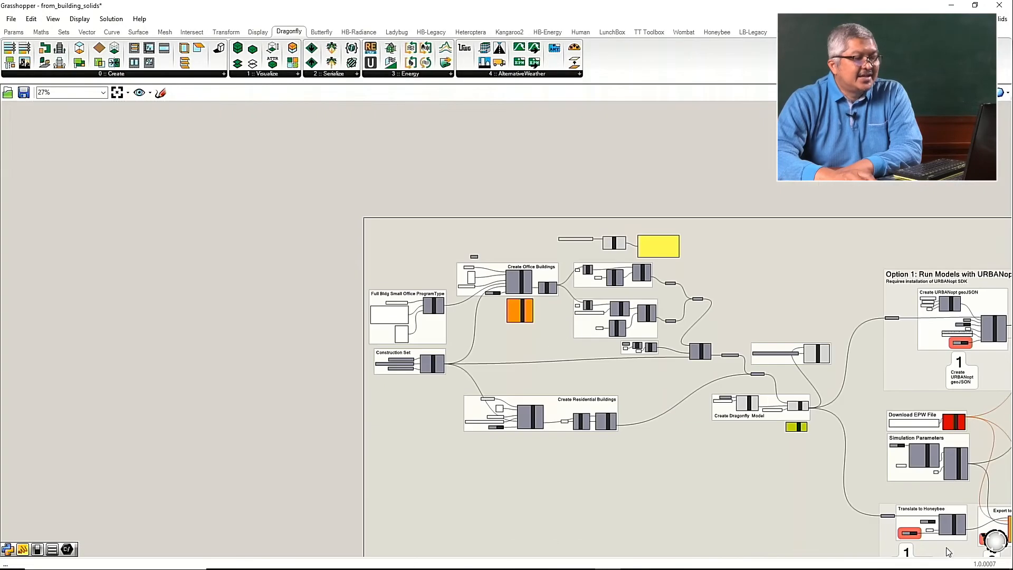
pyautogui.scroll(4, 946, 547)
pyautogui.scroll(3, 635, 283)
pyautogui.moveTo(593, 284); pyautogui.dragTo(637, 315)
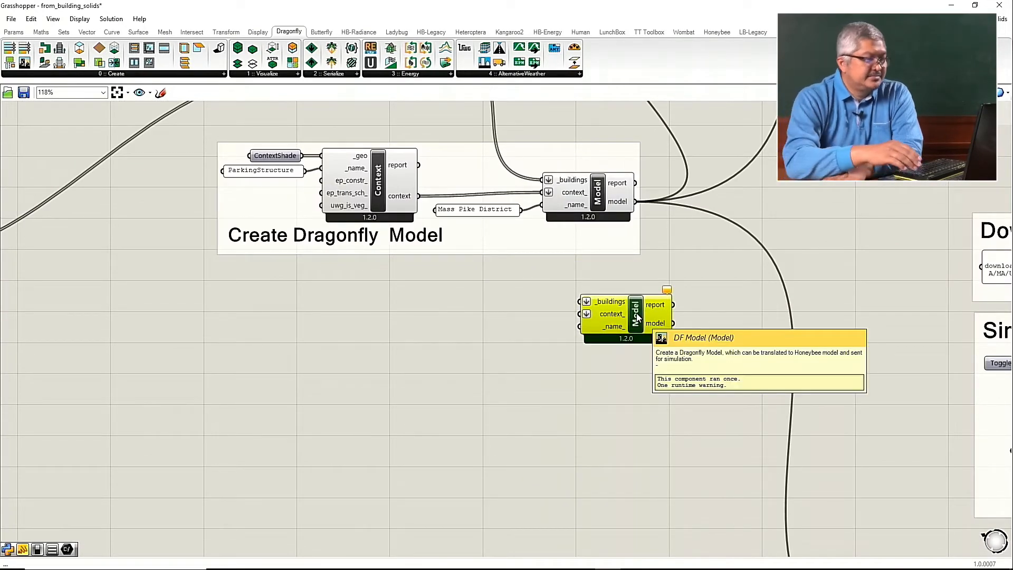
pyautogui.scroll(-1, 599, 266)
pyautogui.scroll(3, 644, 209)
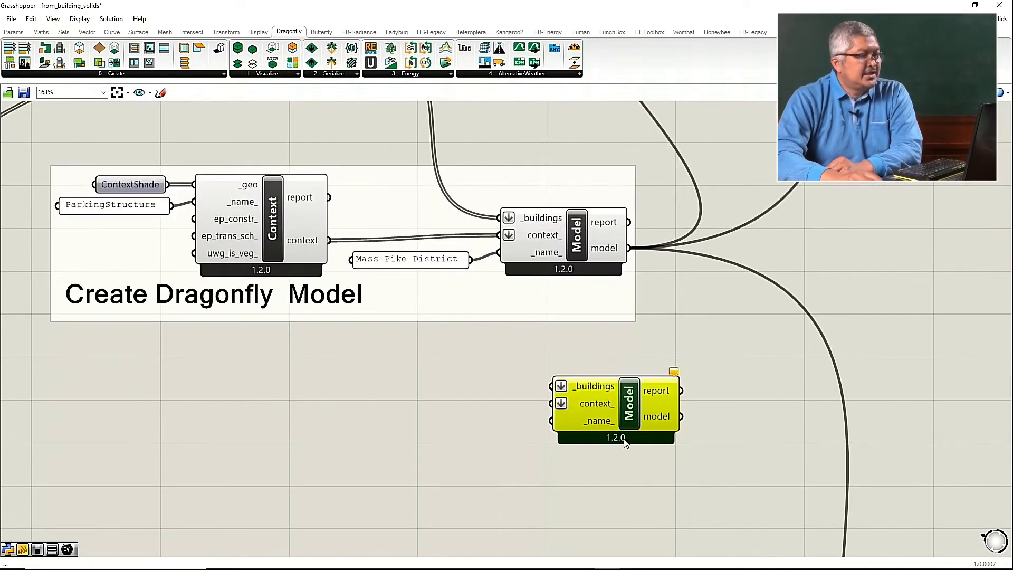
pyautogui.moveTo(632, 411); pyautogui.dragTo(584, 367)
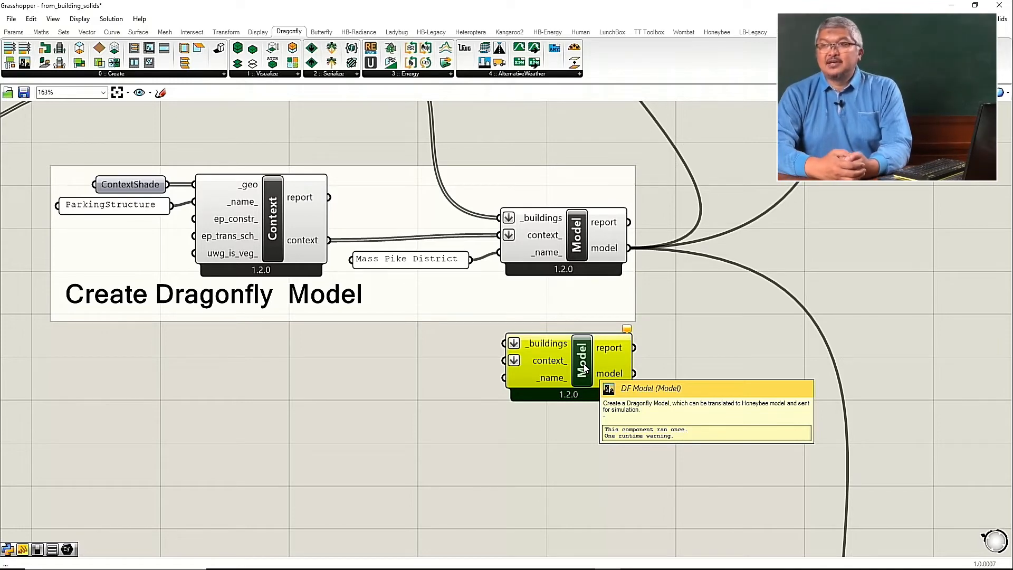
pyautogui.moveTo(586, 357)
pyautogui.mouseDown()
pyautogui.moveTo(588, 368)
pyautogui.moveTo(592, 359)
pyautogui.mouseUp()
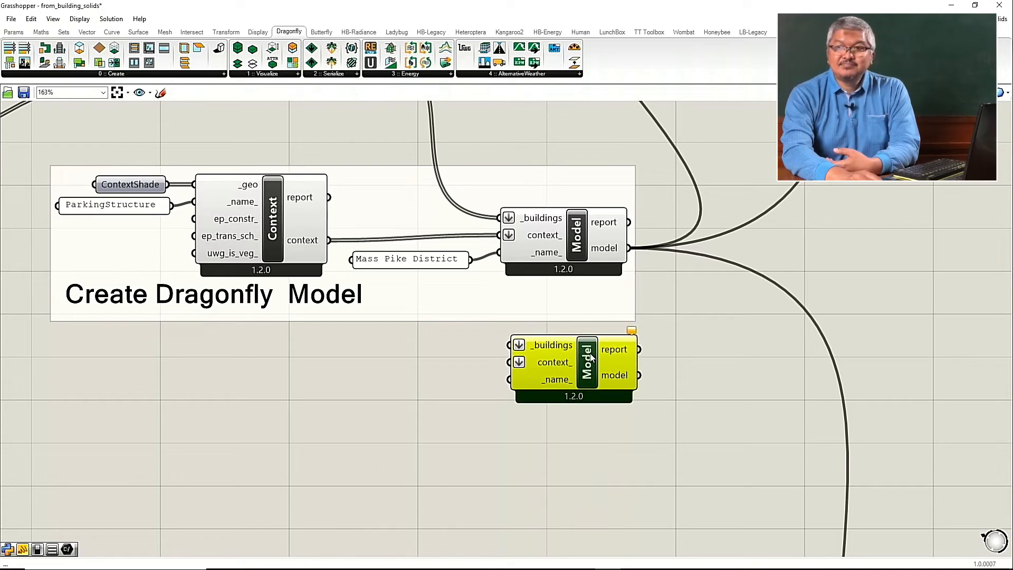
pyautogui.click(584, 249)
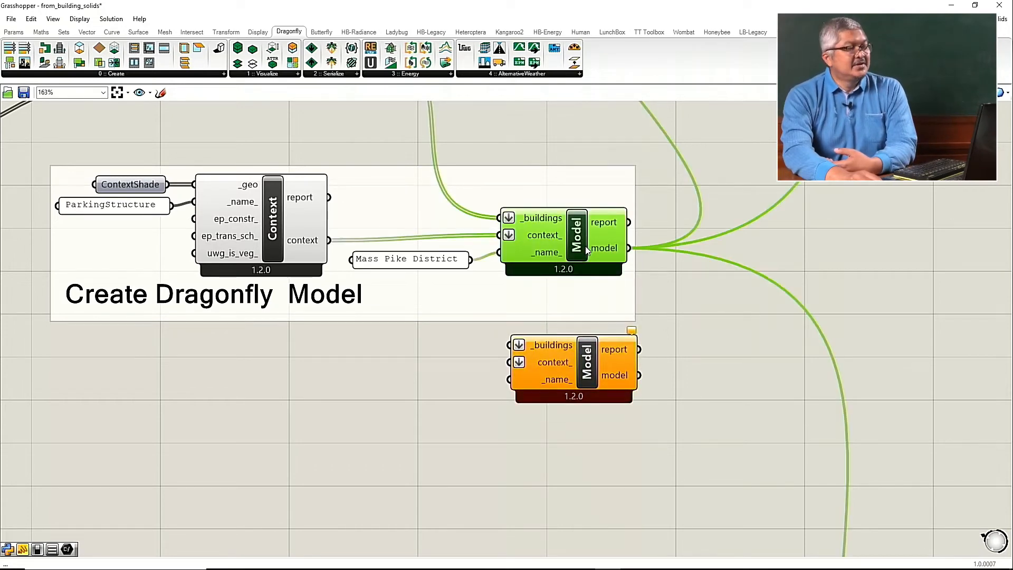
pyautogui.moveTo(587, 250); pyautogui.dragTo(586, 244)
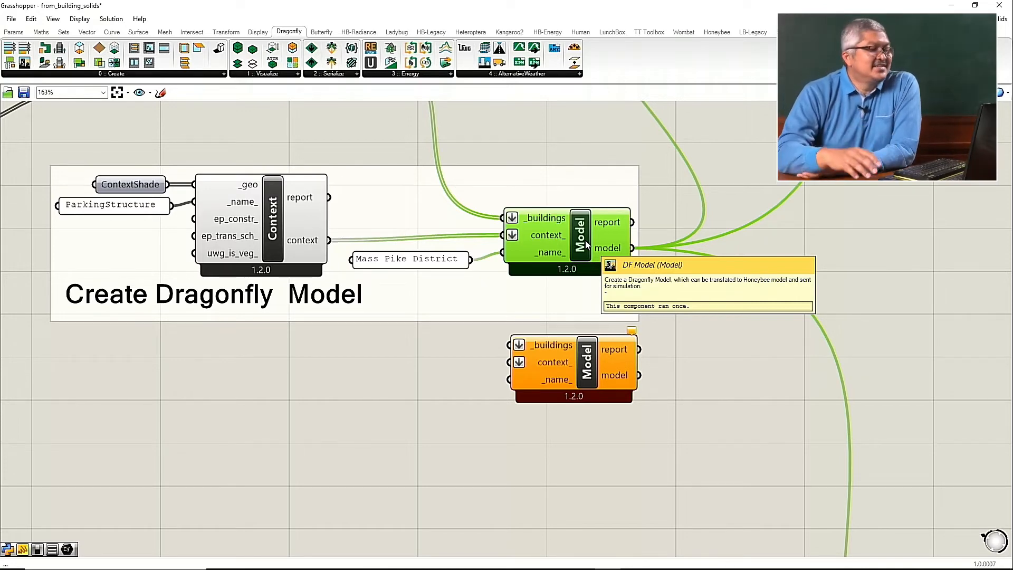
# Step: Shift the Translate to Honeybee group slightly upward and inspect the _model and _run inputs of ToHoneybee
pyautogui.scroll(-5, 348, 266)
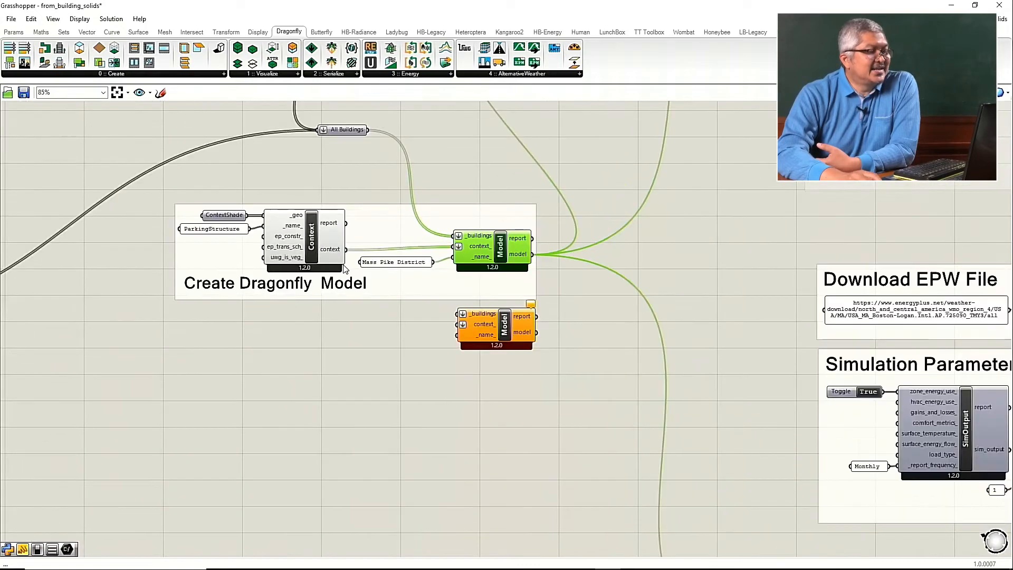
pyautogui.scroll(-2, 580, 221)
pyautogui.scroll(6, 652, 400)
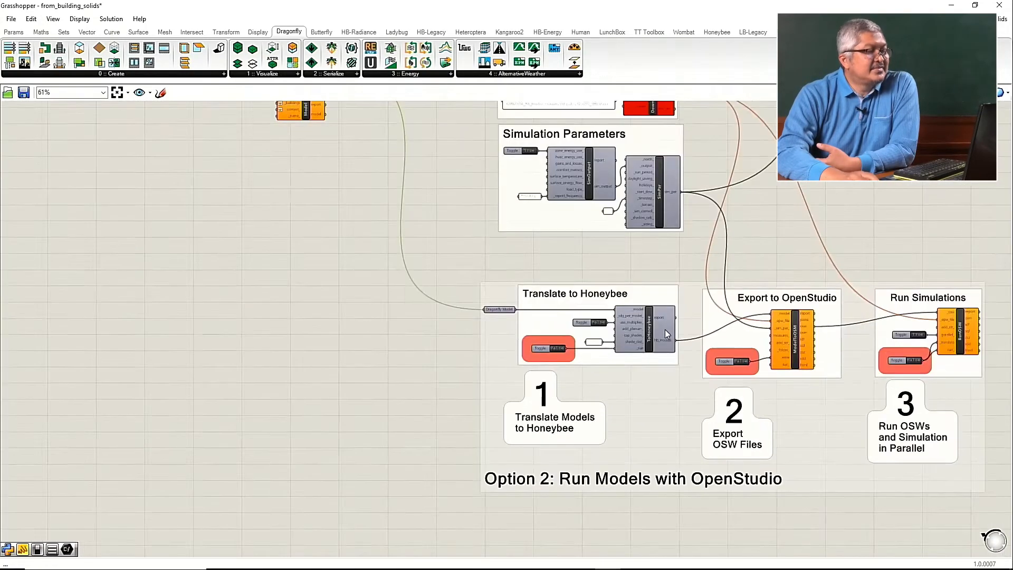
pyautogui.scroll(3, 608, 393)
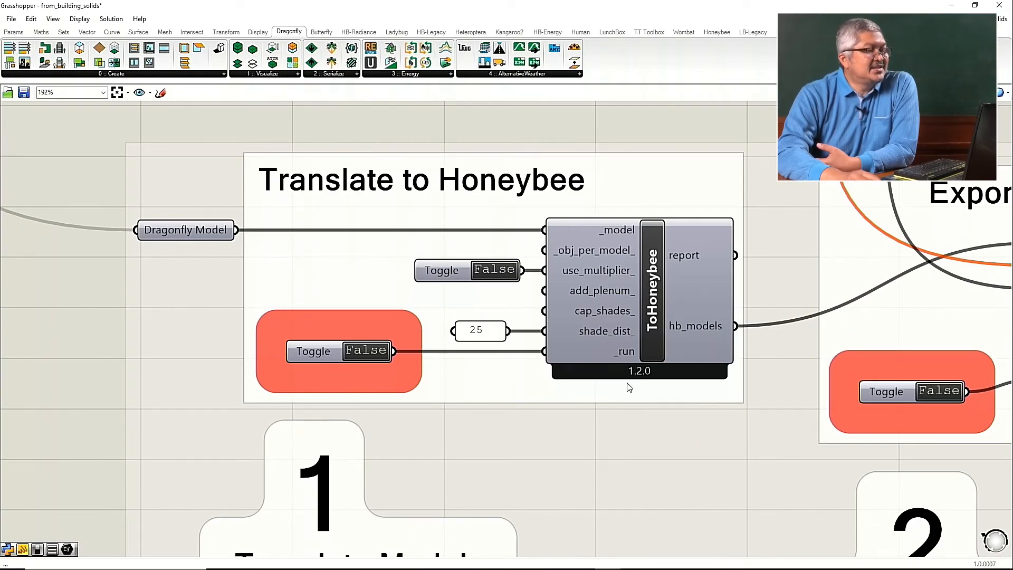
pyautogui.click(613, 397)
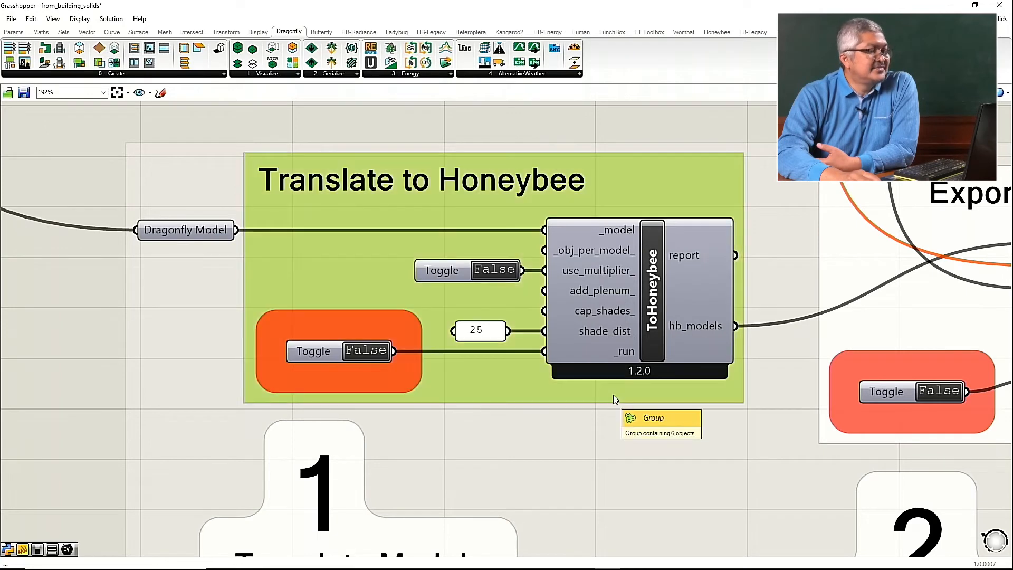
pyautogui.moveTo(632, 394); pyautogui.dragTo(606, 390)
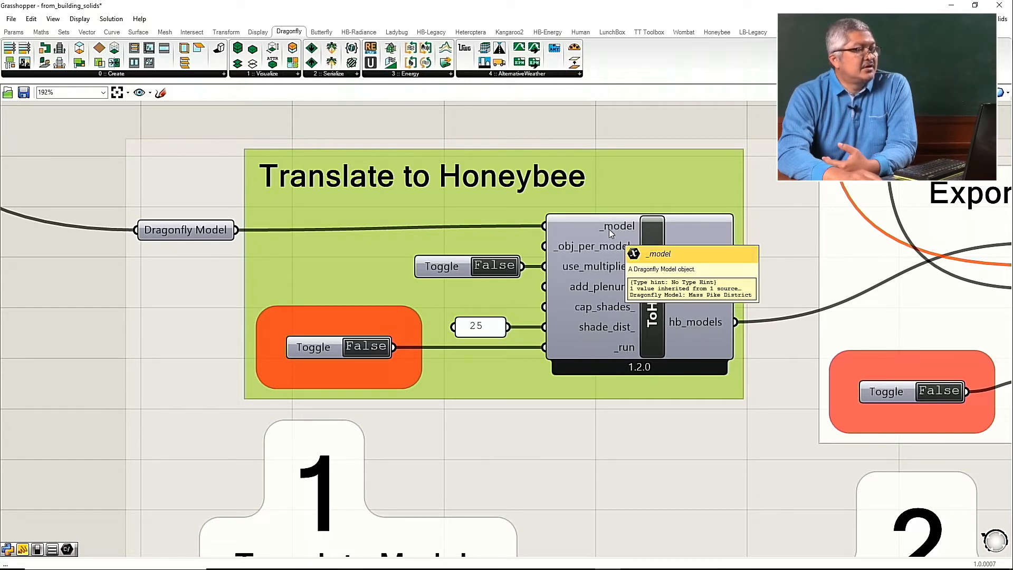
pyautogui.moveTo(632, 353)
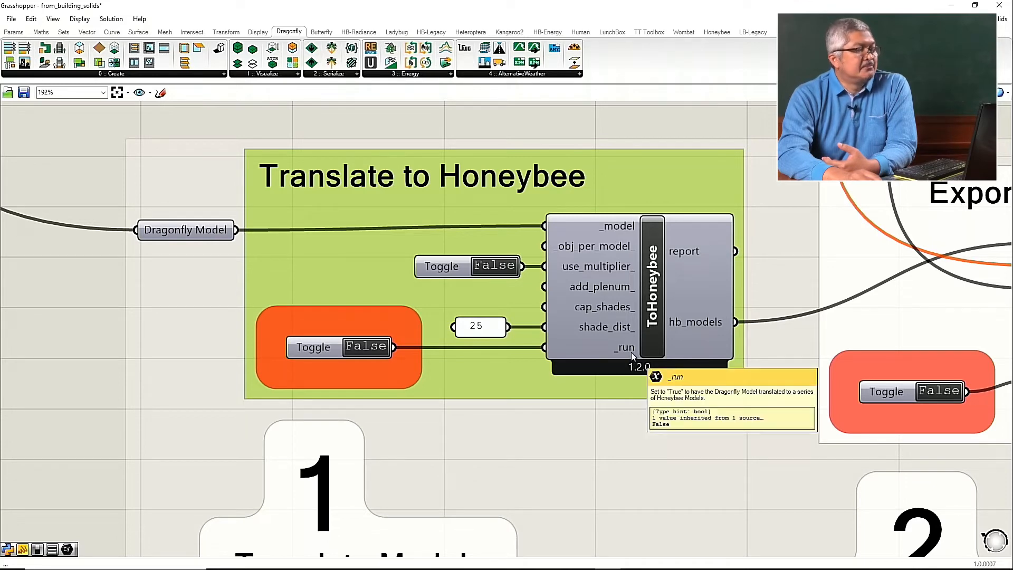
# Step: Inspect the ModelToOSM component and shift it slightly within the Export to OpenStudio group
pyautogui.scroll(-5, 415, 323)
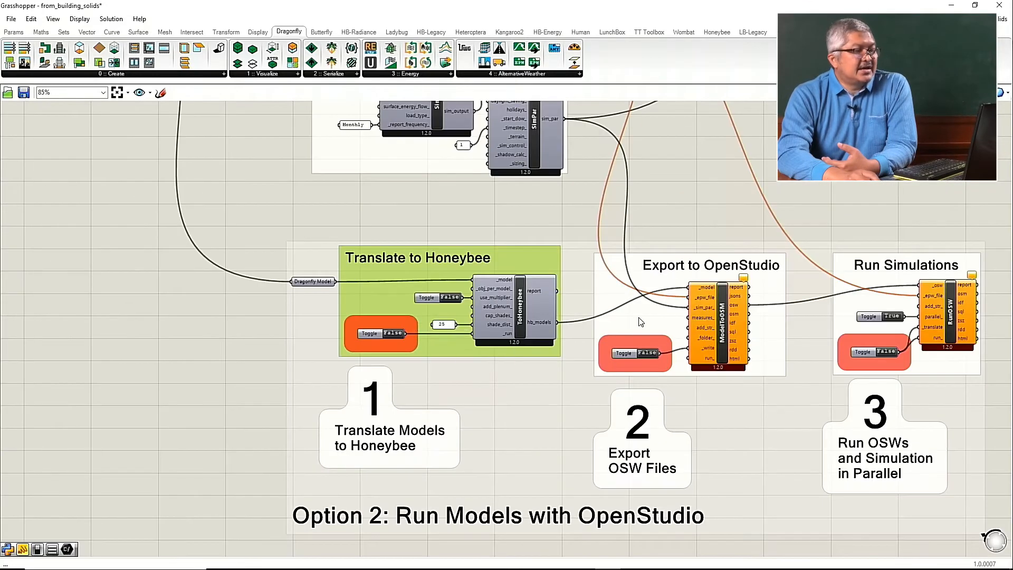
pyautogui.scroll(4, 640, 322)
pyautogui.moveTo(722, 329)
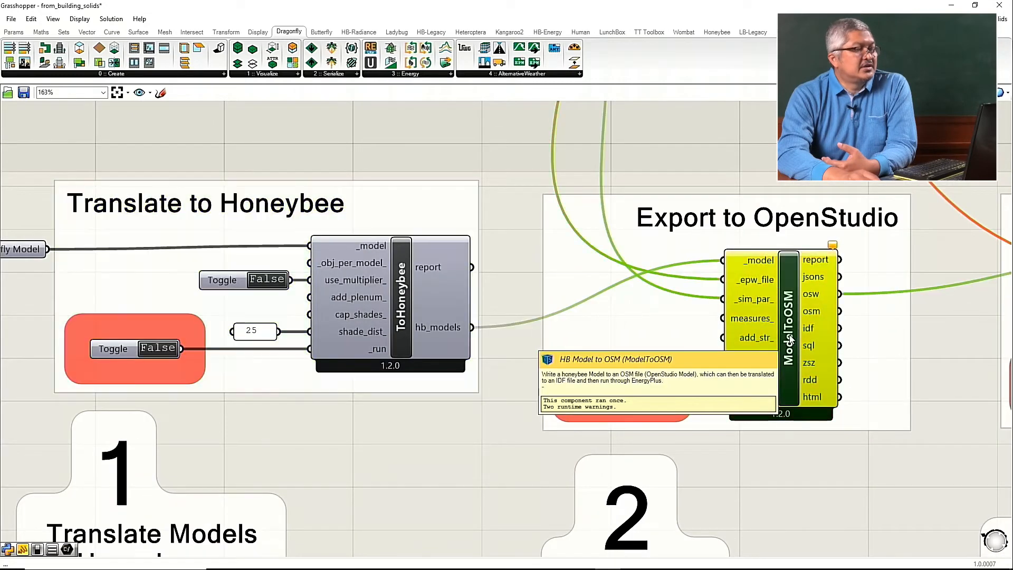
pyautogui.moveTo(790, 339); pyautogui.dragTo(785, 336)
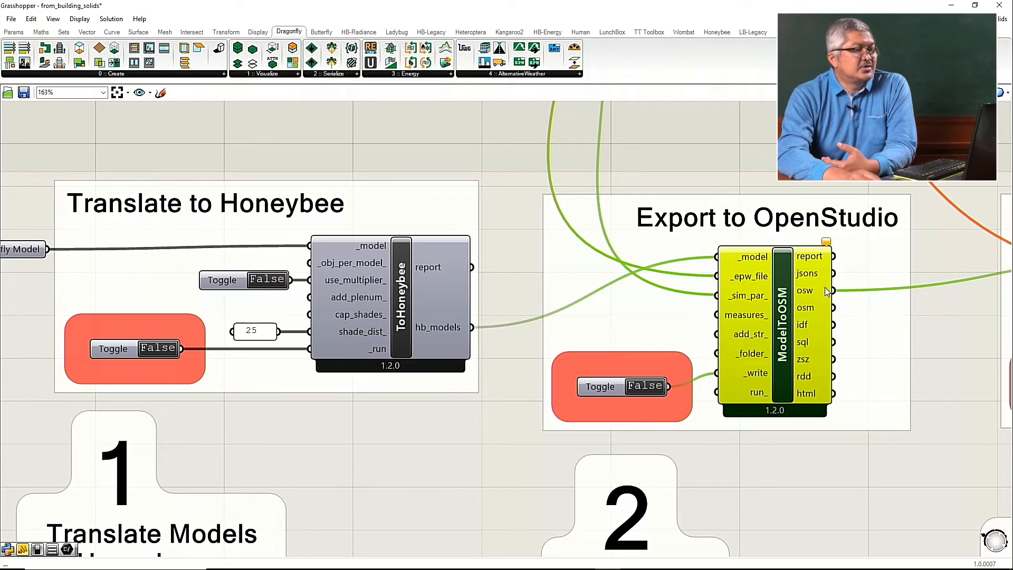
pyautogui.moveTo(790, 331); pyautogui.dragTo(796, 345)
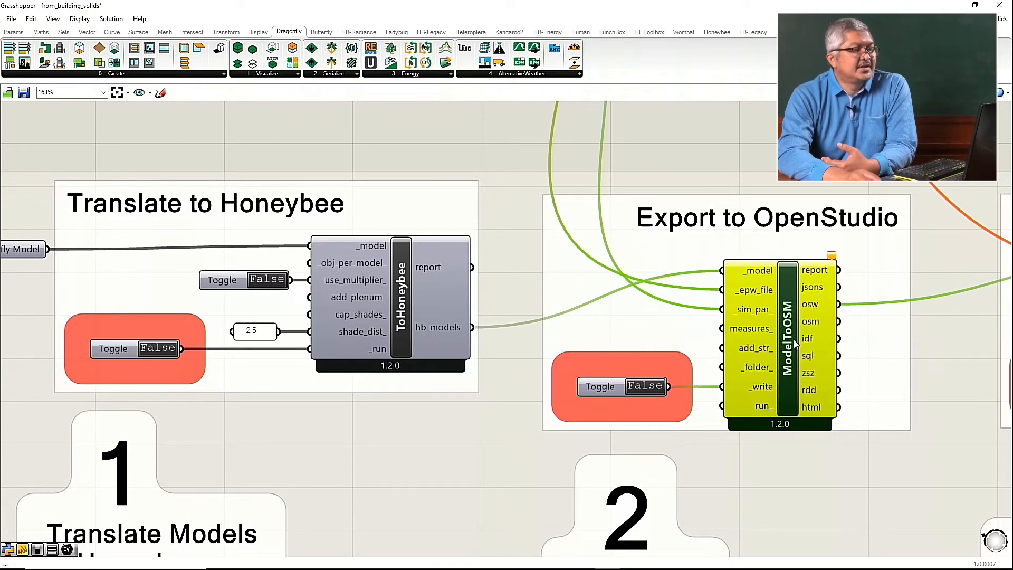
# Step: Examine the Option 2 workflow from ToHoneybee through ModelToOSM to the RunOSW component
pyautogui.scroll(-2, 795, 344)
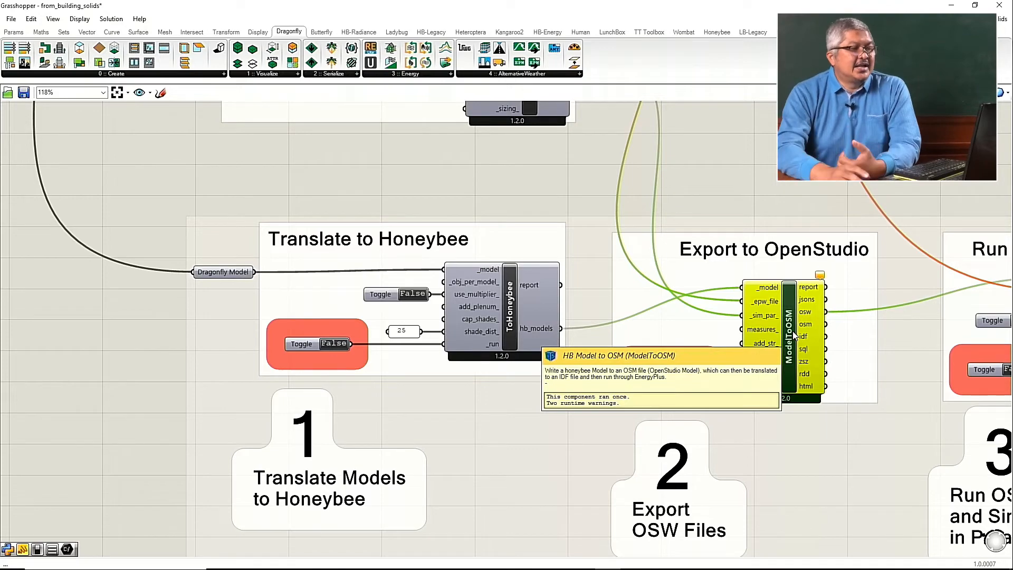
pyautogui.scroll(-3, 773, 336)
pyautogui.scroll(-1, 758, 337)
pyautogui.scroll(5, 912, 330)
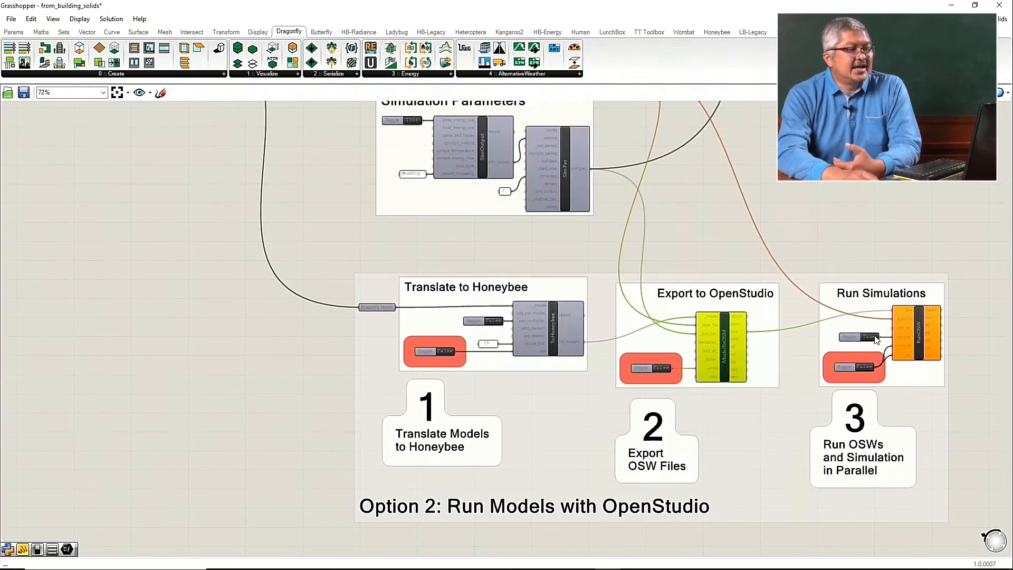
pyautogui.scroll(-2, 911, 331)
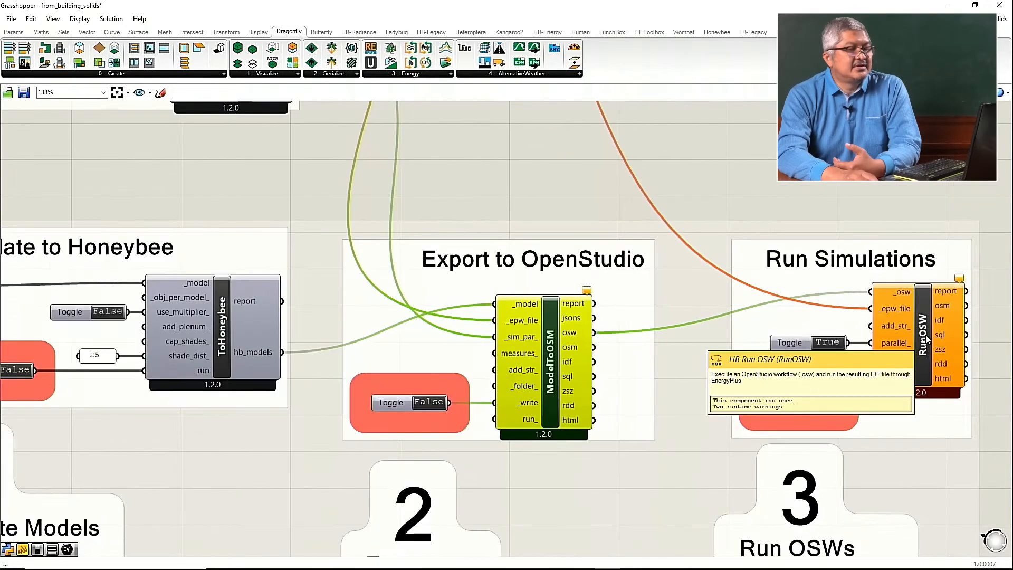
pyautogui.scroll(-2, 877, 387)
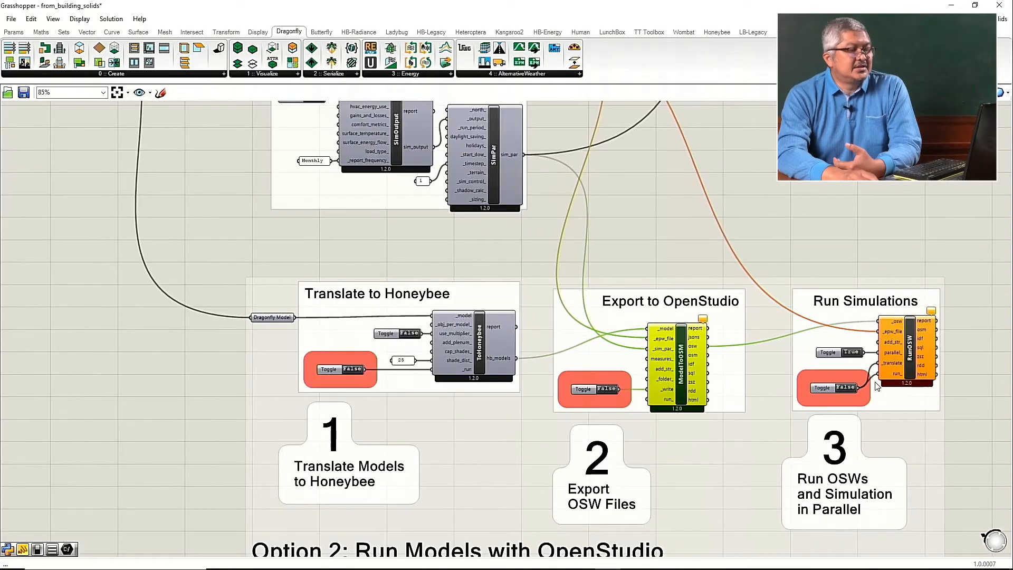
pyautogui.scroll(3, 728, 428)
pyautogui.scroll(1, 715, 417)
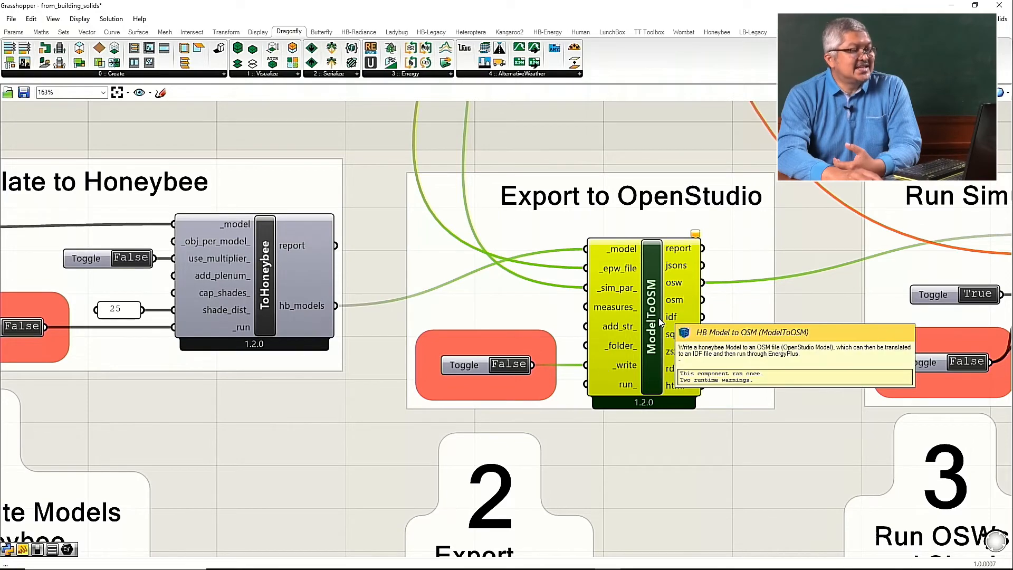
# Step: Examine the Run Simulations group and how Option 2 relates to the rest of the definition
pyautogui.scroll(-4, 654, 333)
pyautogui.scroll(3, 750, 298)
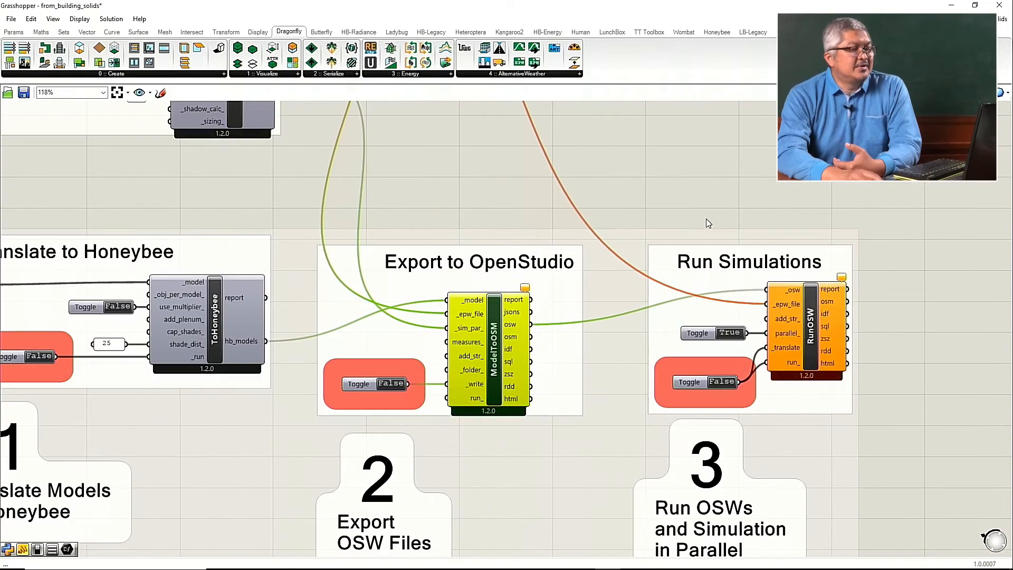
pyautogui.scroll(-2, 707, 272)
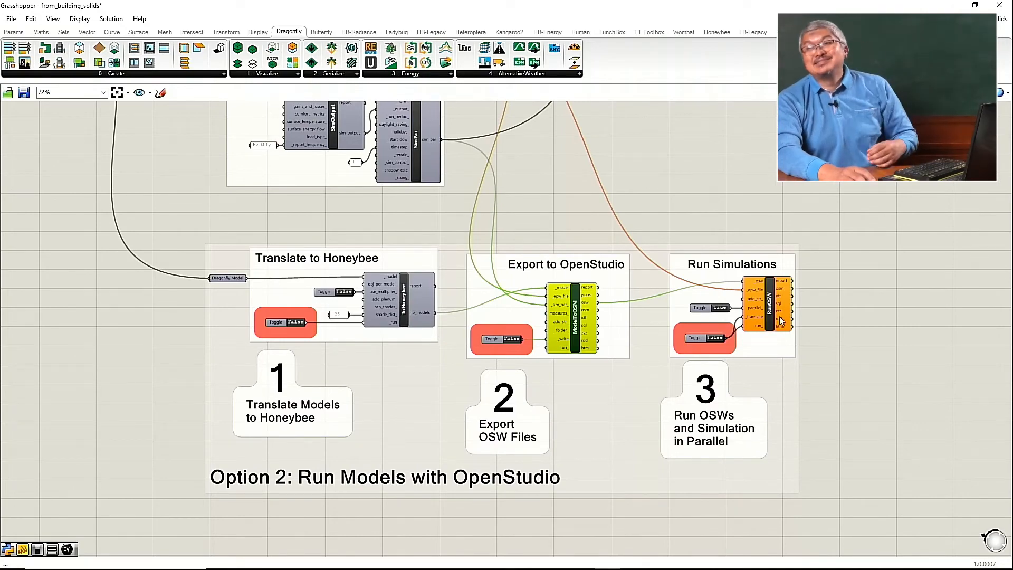
pyautogui.scroll(-4, 799, 221)
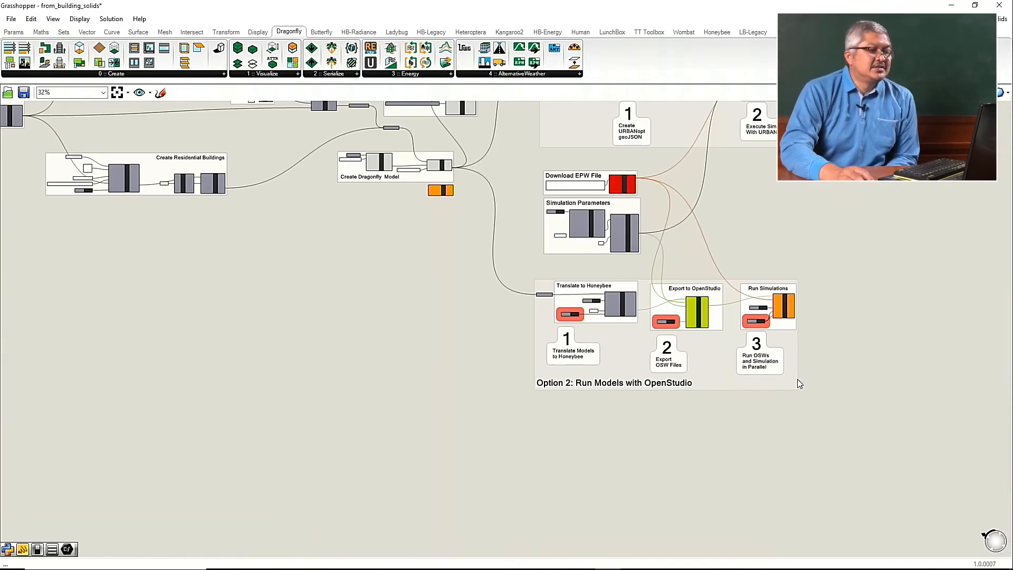
pyautogui.scroll(1, 714, 219)
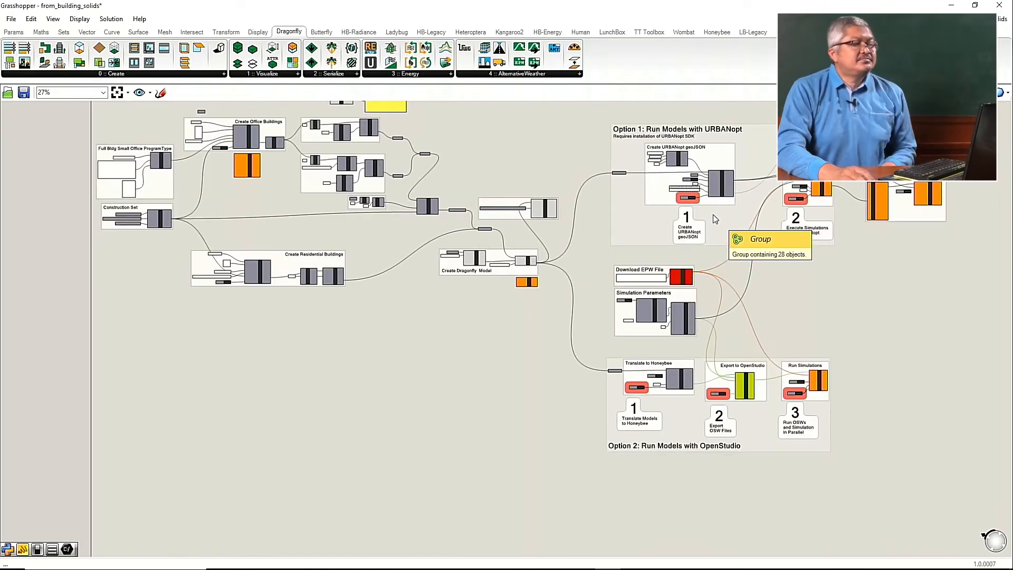
pyautogui.scroll(1, 765, 341)
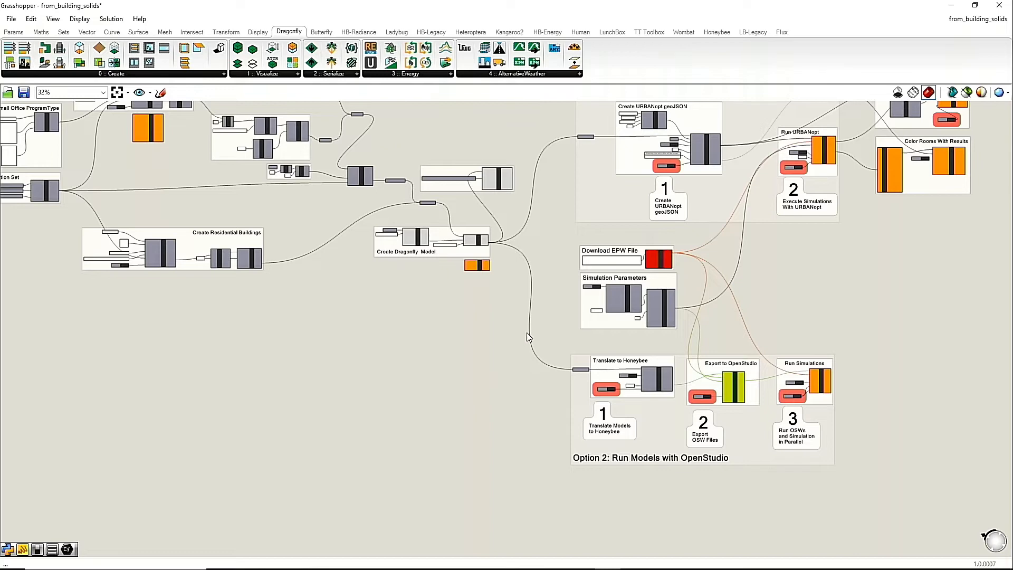
# Step: Inspect the BlendPrograms component in the Full Bldg Small Office ProgramType group and shift its programs panel slightly left
pyautogui.scroll(-4, 527, 337)
pyautogui.scroll(8, 461, 287)
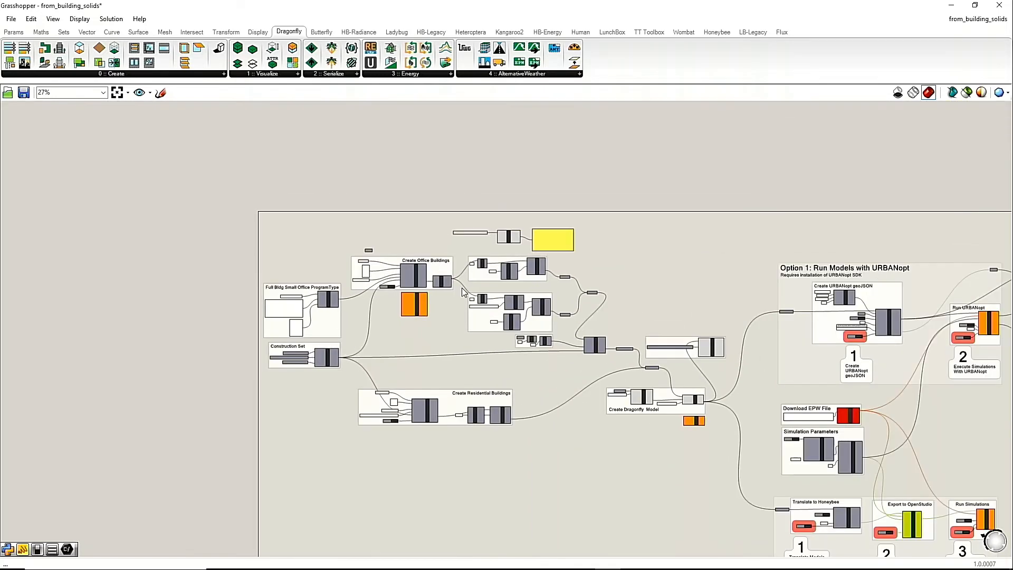
pyautogui.scroll(-4, 583, 364)
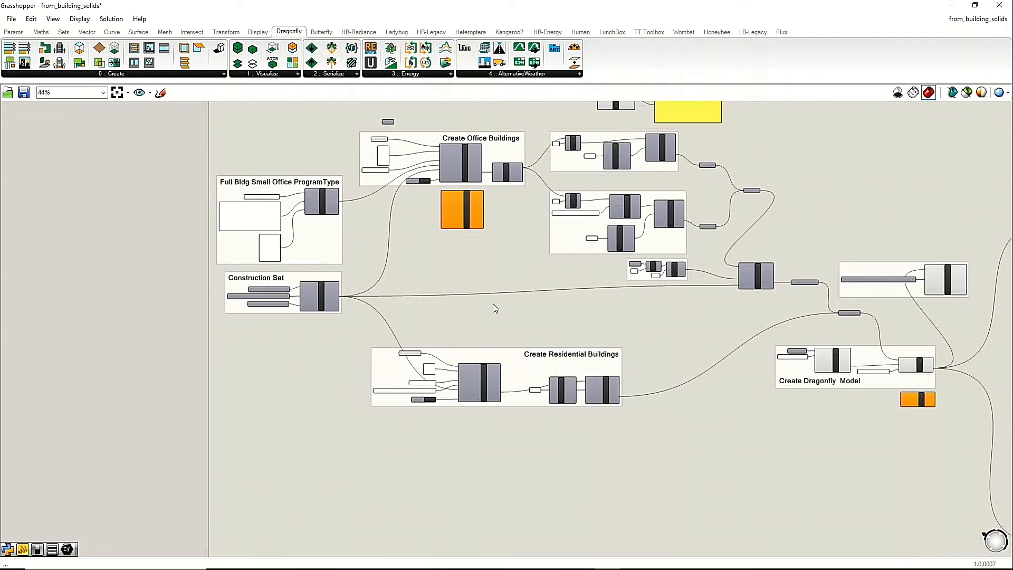
pyautogui.scroll(3, 256, 196)
pyautogui.scroll(2, 252, 201)
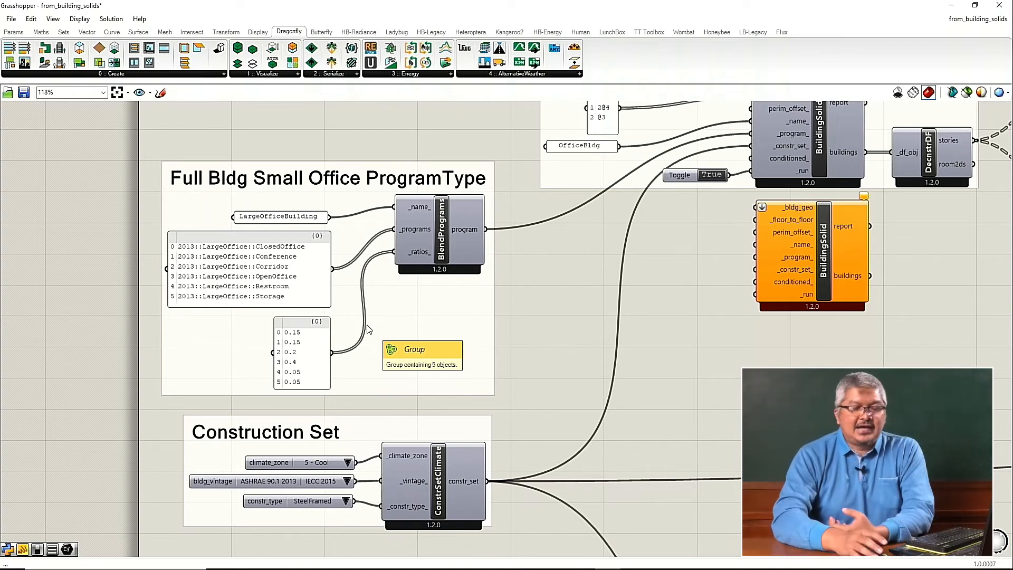
pyautogui.scroll(1, 169, 319)
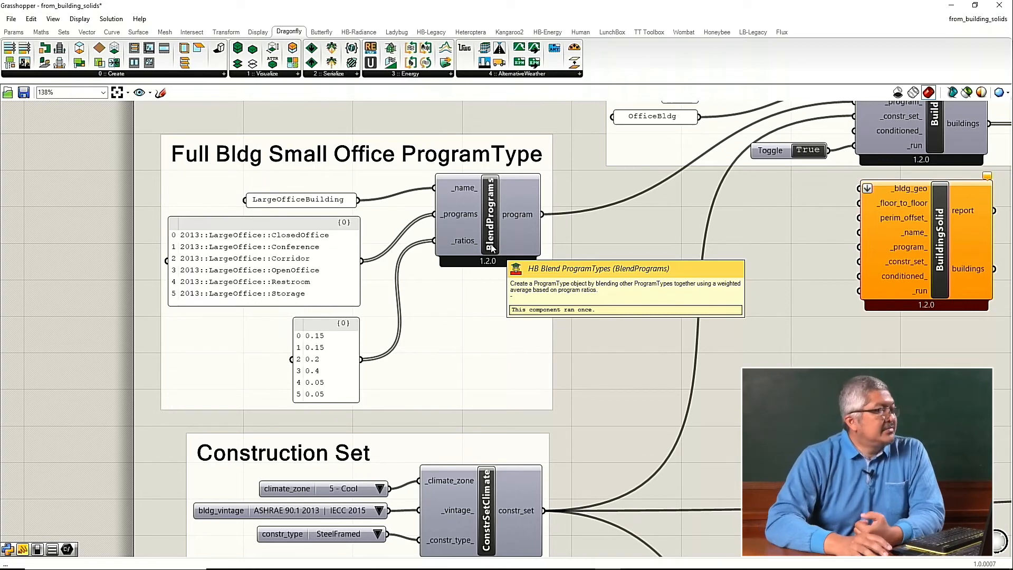
pyautogui.click(330, 225)
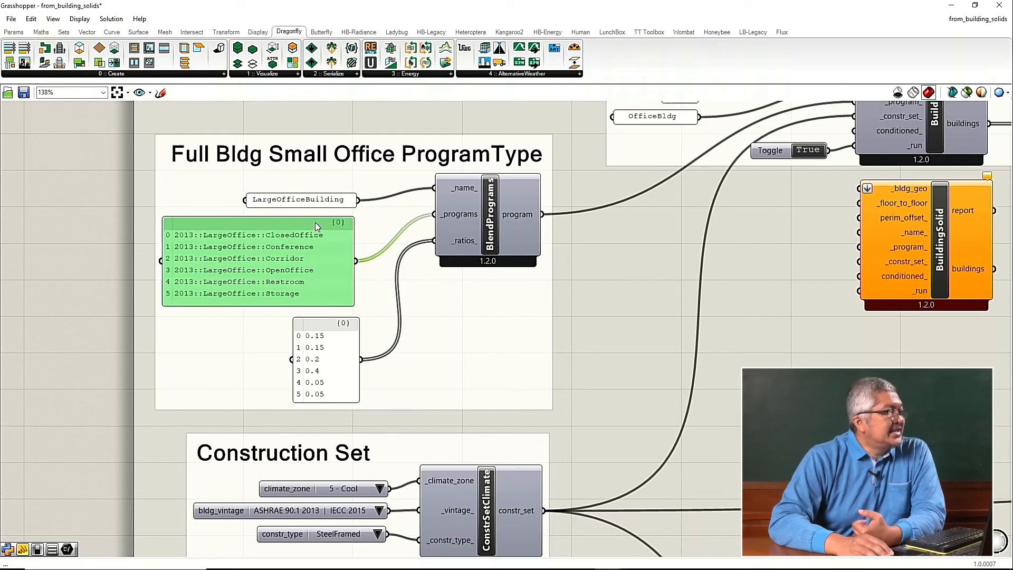
# Step: Set the BldgPrograms list feeding the SearchProg component to LargeOffice
pyautogui.scroll(-3, 218, 273)
pyautogui.scroll(-3, 218, 273)
pyautogui.scroll(5, 569, 170)
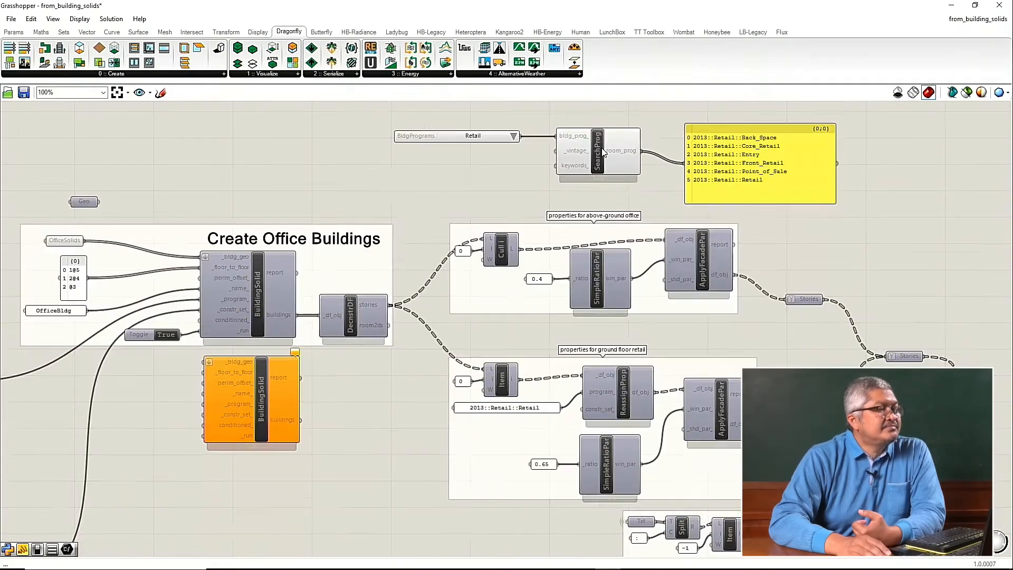
pyautogui.scroll(-3, 569, 170)
pyautogui.scroll(6, 708, 158)
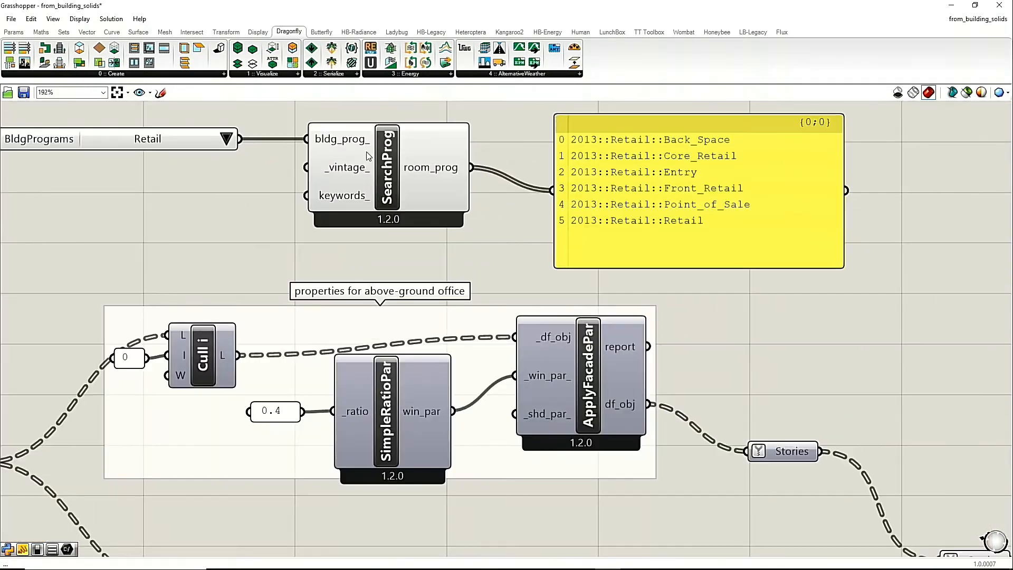
pyautogui.click(222, 140)
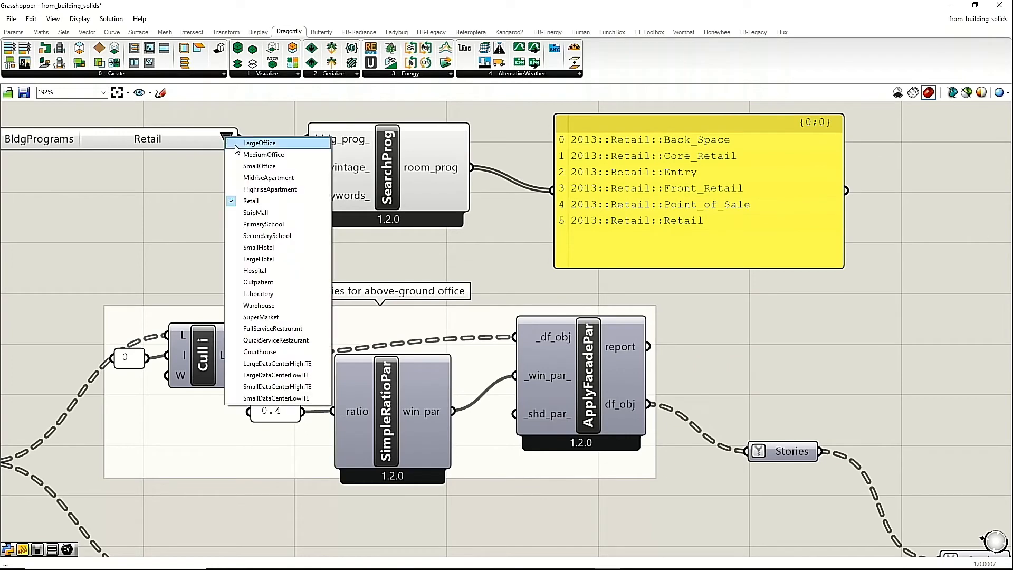
pyautogui.click(241, 143)
# Step: Enlarge the SearchProg output panel to fit every room program on its own line and move it to the right
pyautogui.moveTo(694, 269); pyautogui.dragTo(734, 551)
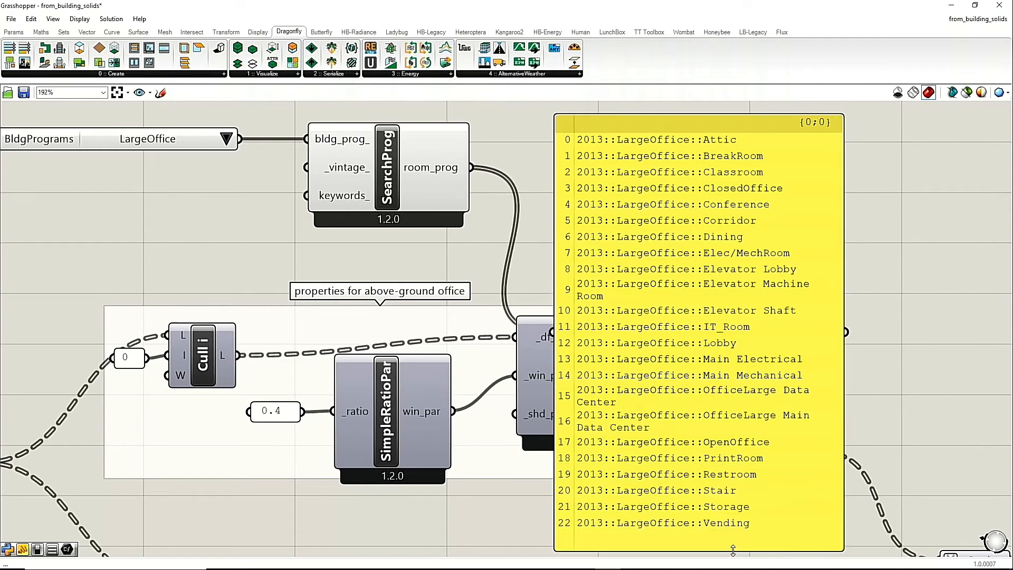
pyautogui.moveTo(800, 121); pyautogui.dragTo(866, 102)
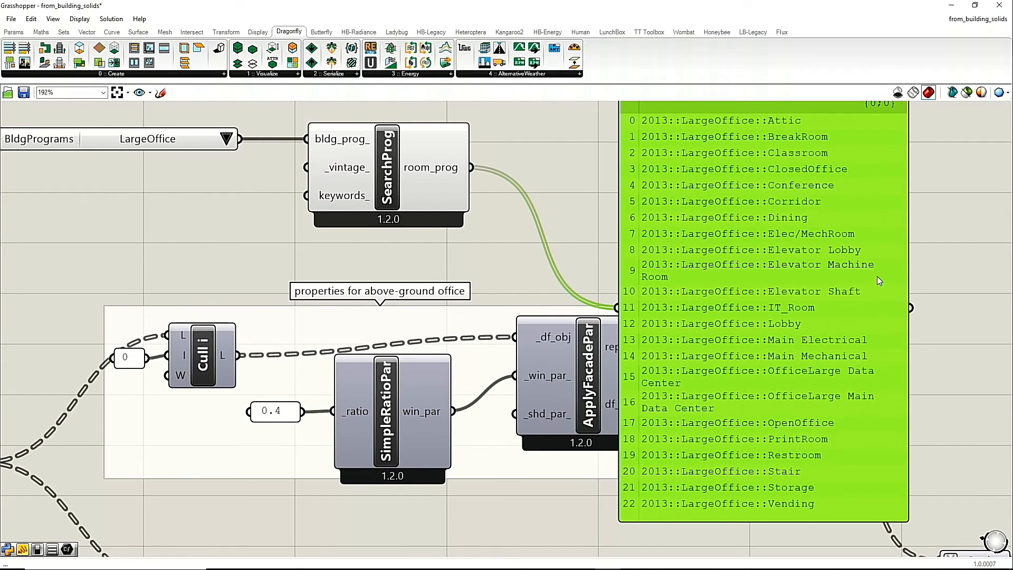
pyautogui.moveTo(903, 266); pyautogui.dragTo(971, 274)
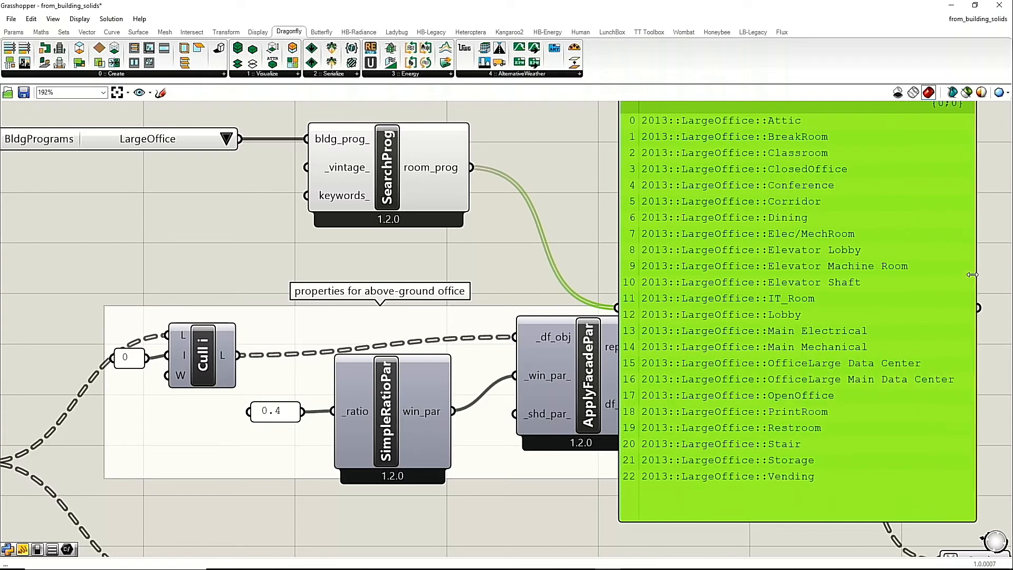
pyautogui.moveTo(809, 109); pyautogui.dragTo(827, 122)
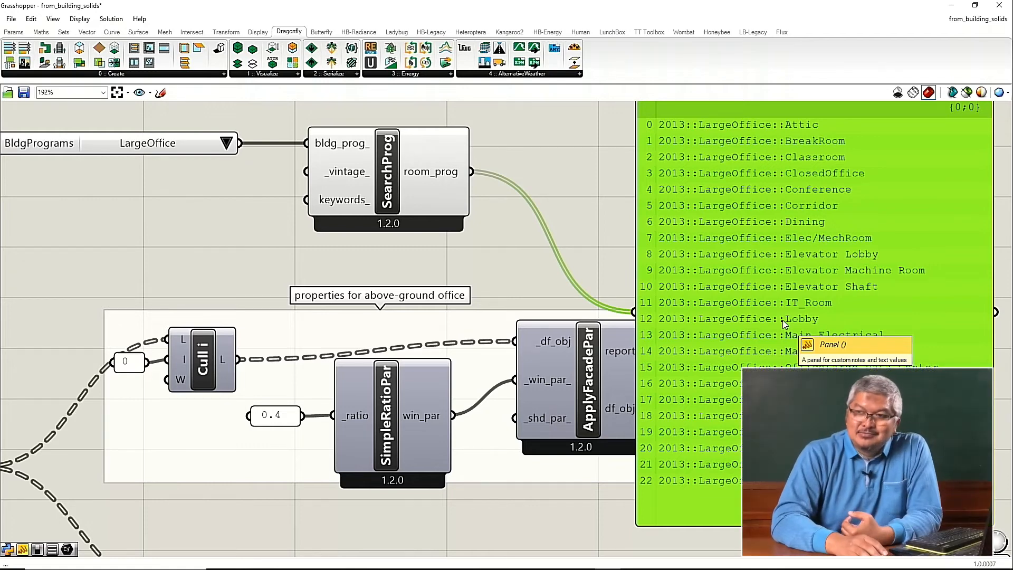
# Step: Inspect the LargeOffice programs panel feeding BlendPrograms and shift it slightly within its group
pyautogui.scroll(-5, 783, 320)
pyautogui.scroll(-2, 784, 331)
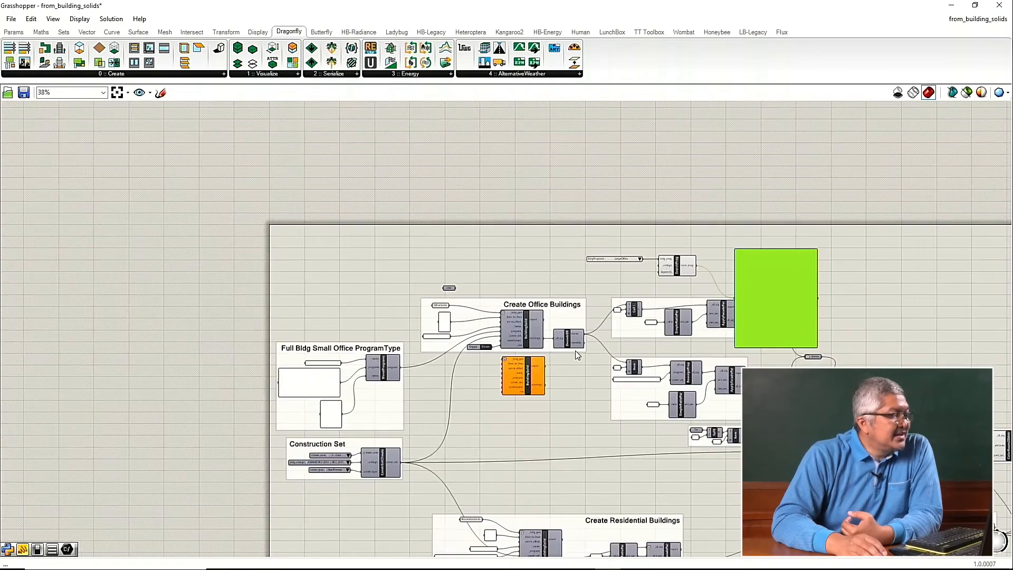
pyautogui.scroll(5, 376, 318)
pyautogui.scroll(2, 377, 318)
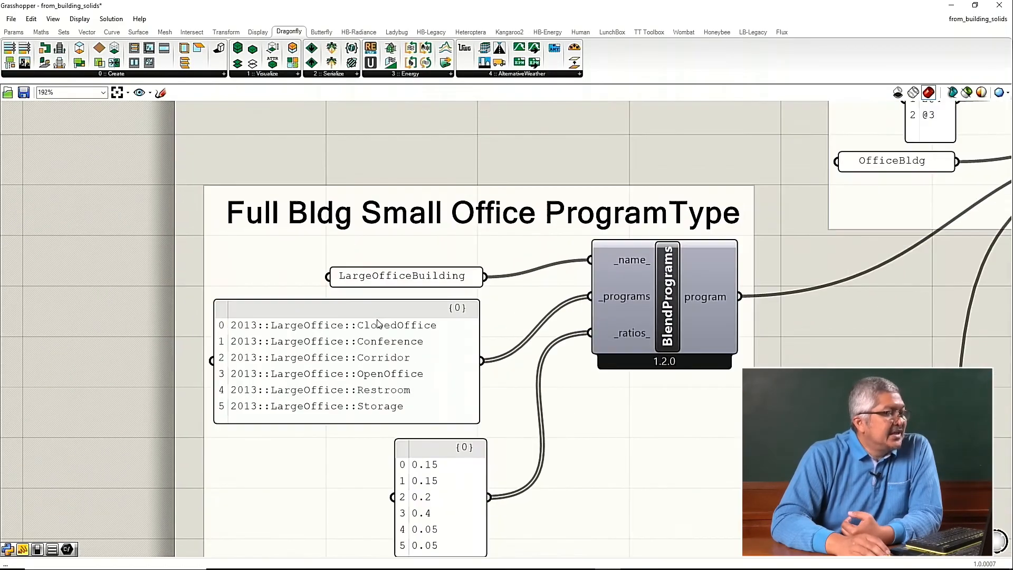
pyautogui.click(382, 316)
pyautogui.moveTo(394, 310); pyautogui.dragTo(381, 315)
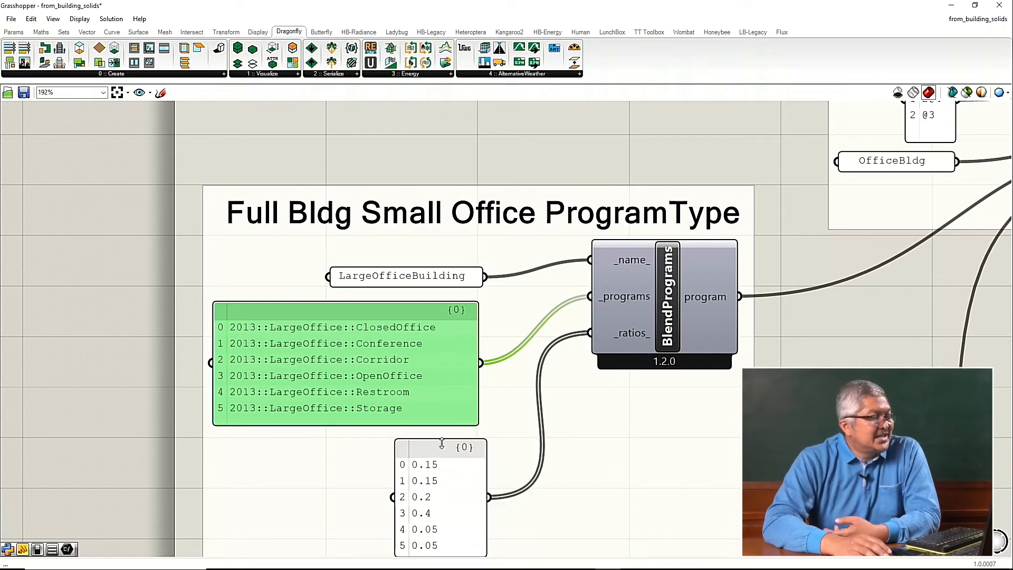
# Step: Move the ratios panel over the right edge of the programs panel so each ratio lines up with its program
pyautogui.scroll(-3, 507, 475)
pyautogui.scroll(3, 470, 441)
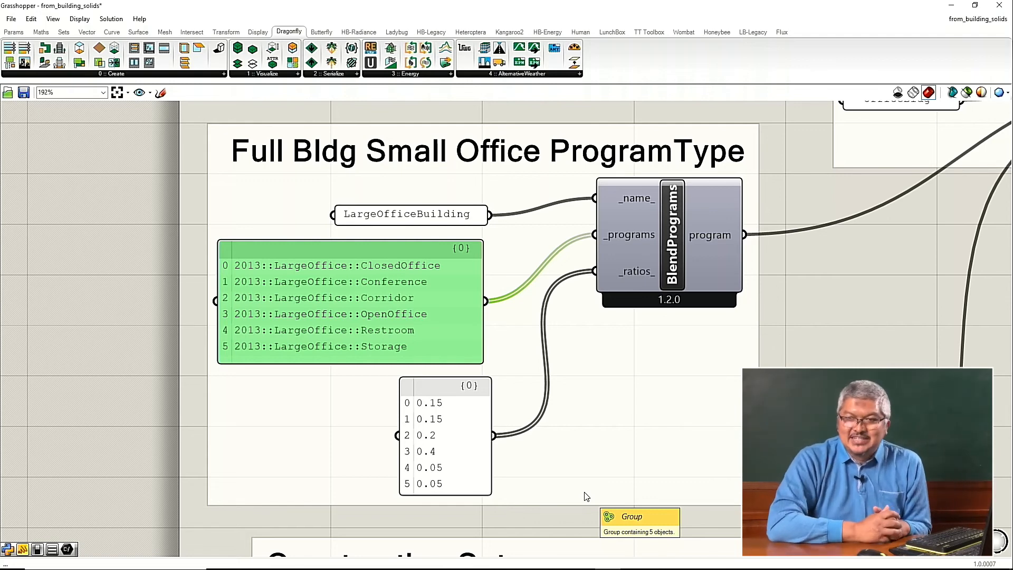
pyautogui.click(424, 392)
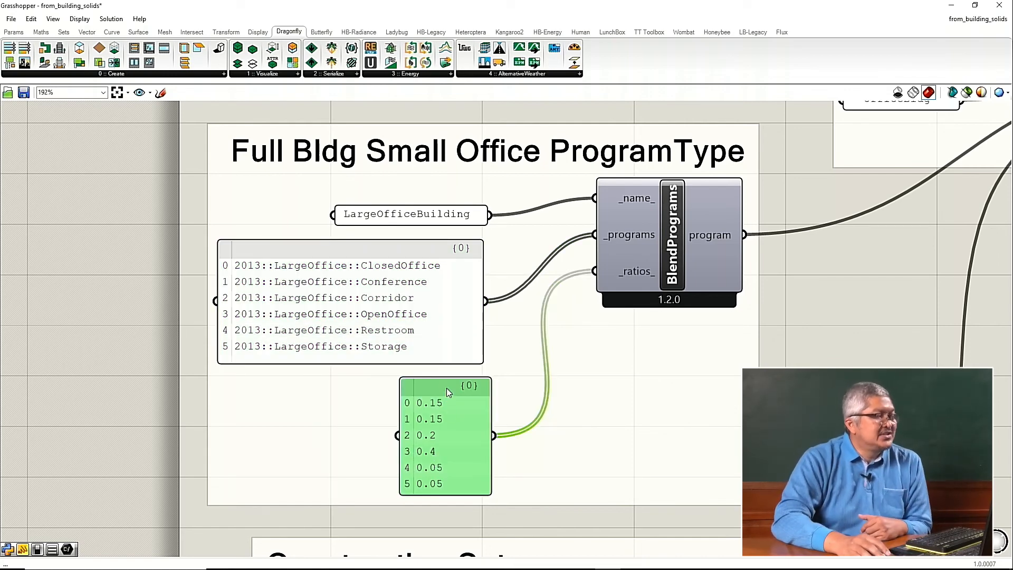
pyautogui.moveTo(446, 388); pyautogui.dragTo(499, 251)
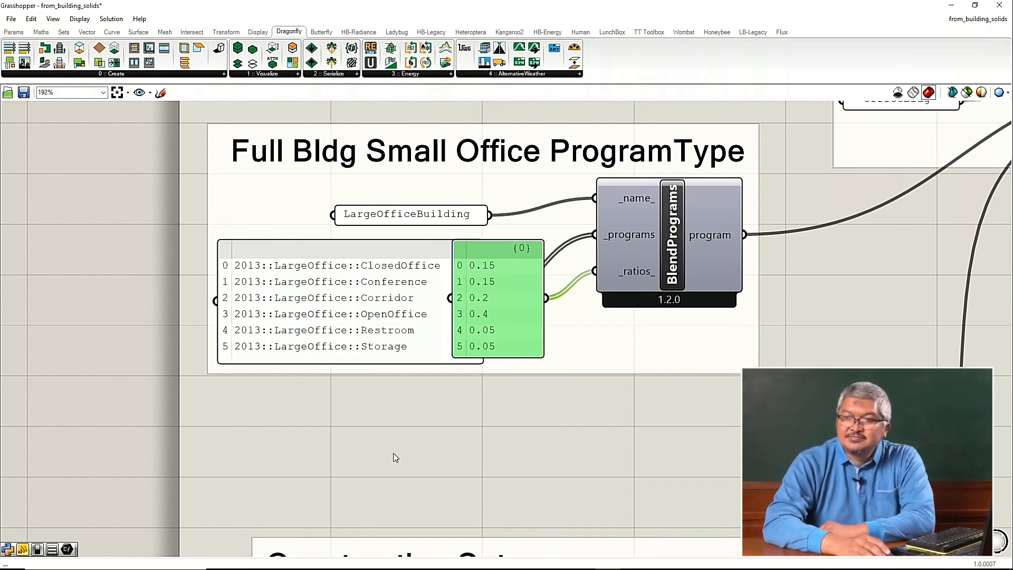
# Step: Examine the program assigned to the residential buildings, the building program list and the Construction Set options
pyautogui.scroll(-5, 393, 453)
pyautogui.scroll(-4, 420, 356)
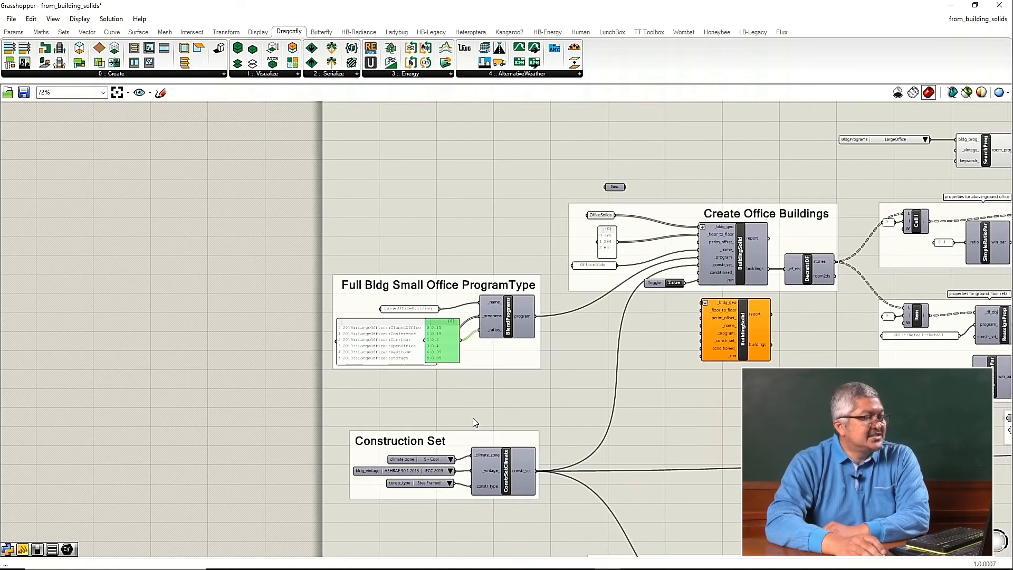
pyautogui.scroll(8, 511, 454)
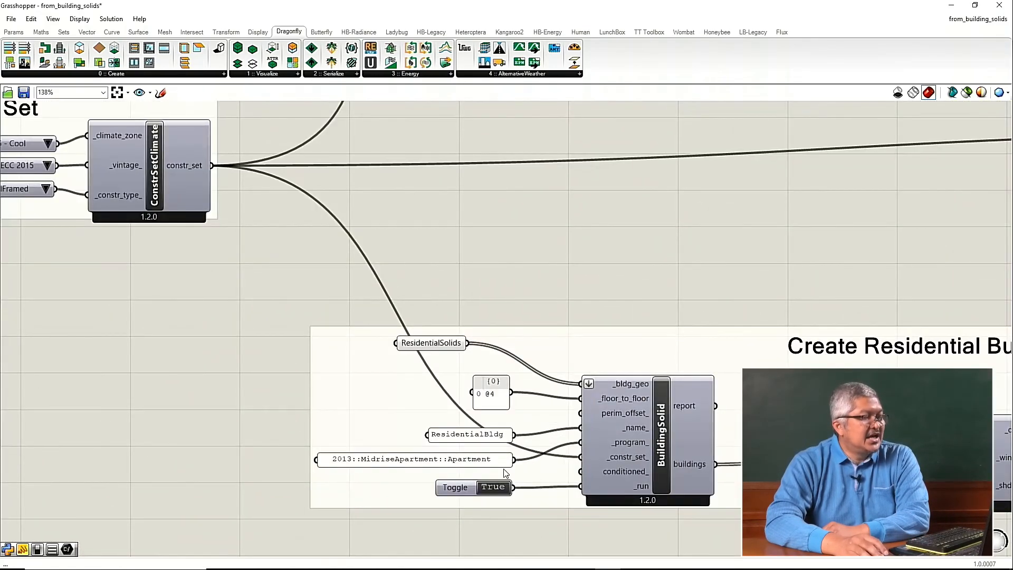
pyautogui.scroll(3, 498, 466)
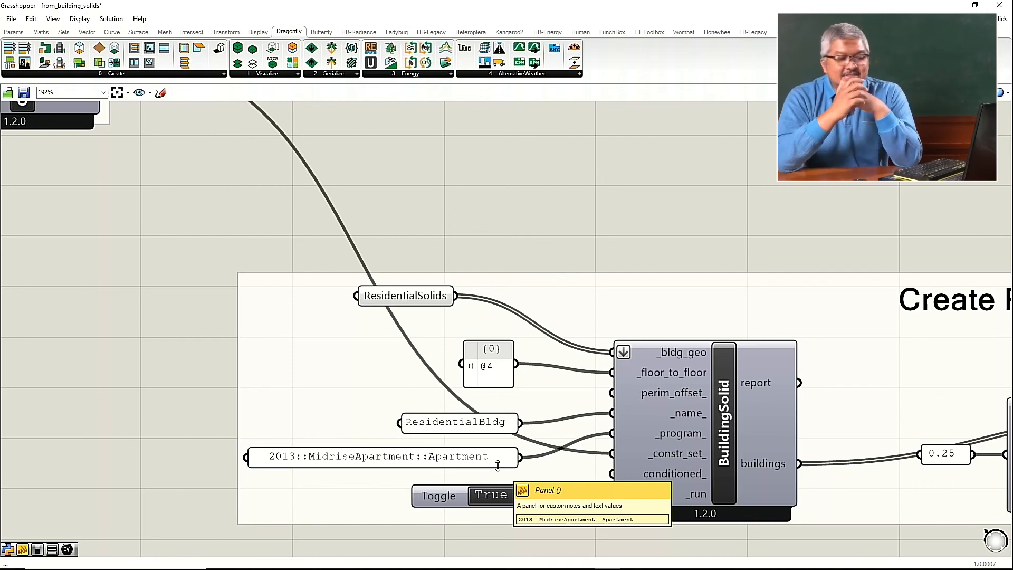
pyautogui.scroll(-6, 497, 464)
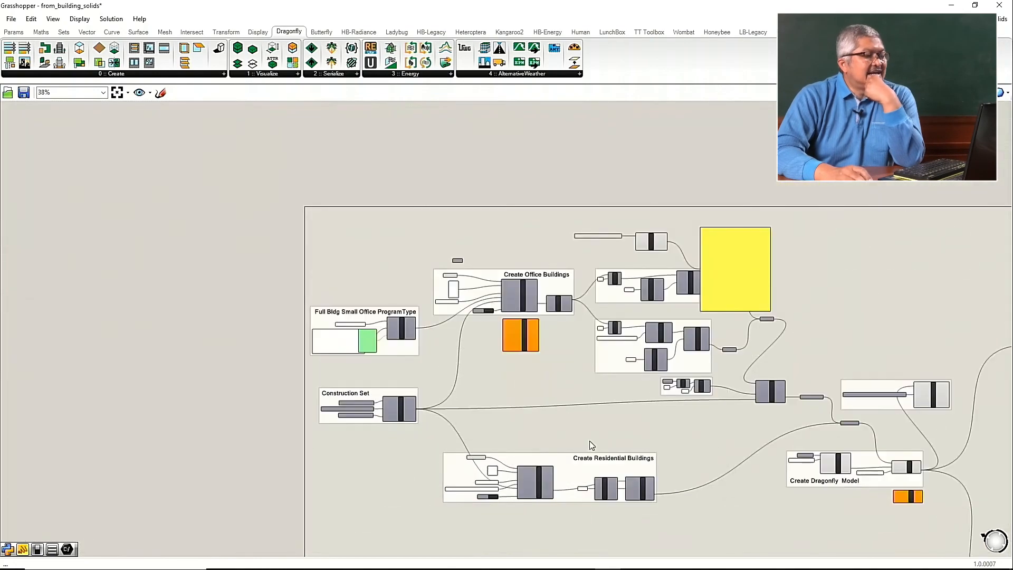
pyautogui.scroll(4, 613, 336)
pyautogui.scroll(-3, 687, 302)
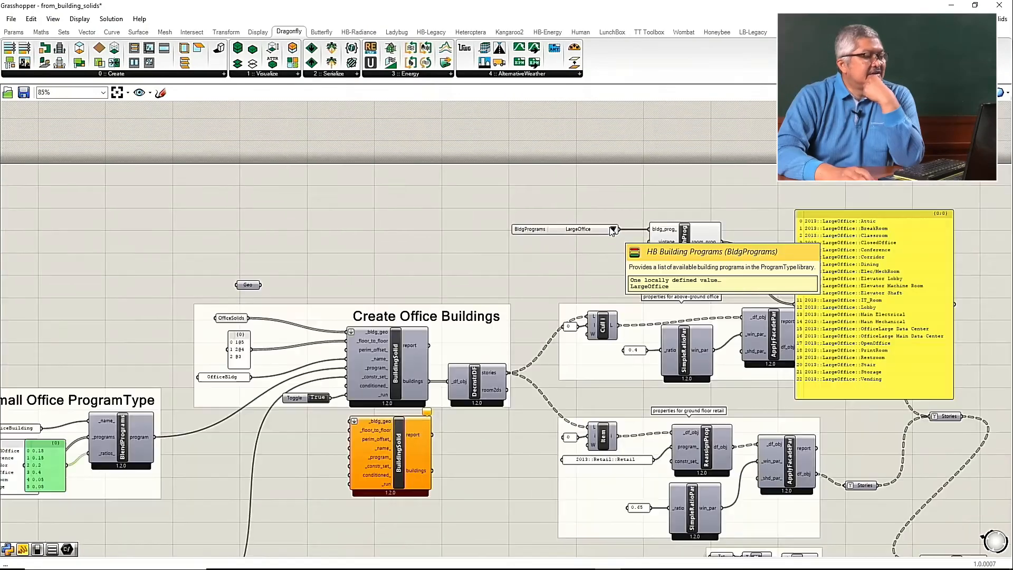
pyautogui.scroll(-2, 687, 302)
pyautogui.scroll(7, 445, 423)
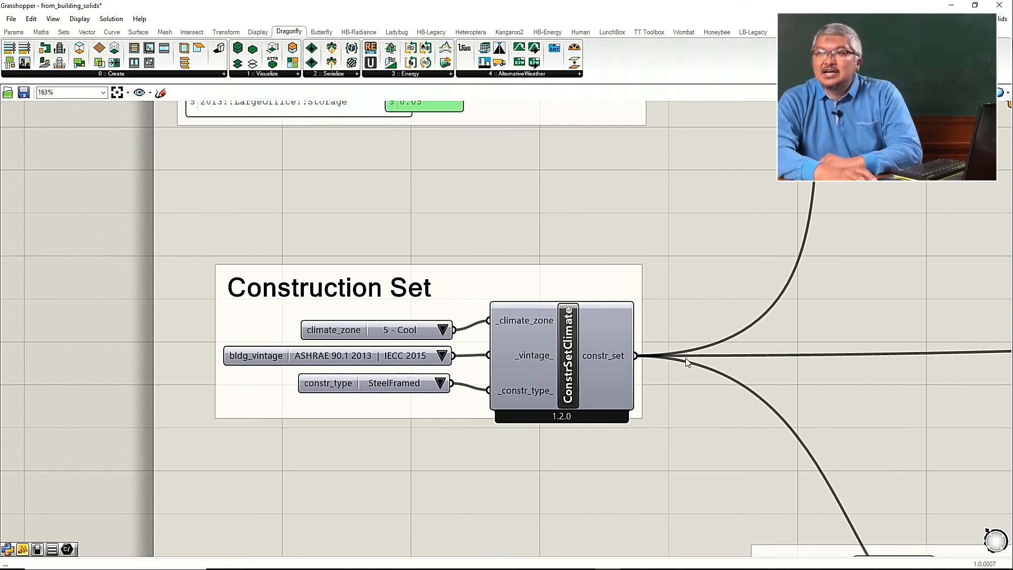
# Step: Examine the window ratio panels of the residential buildings and the ground floor retail group
pyautogui.scroll(-7, 651, 296)
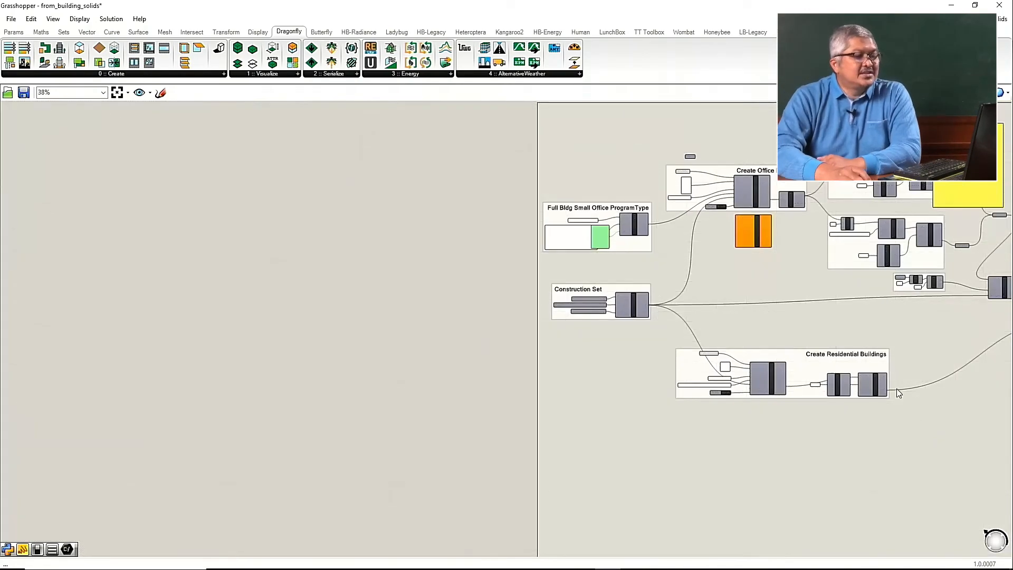
pyautogui.scroll(6, 897, 388)
pyautogui.scroll(1, 880, 391)
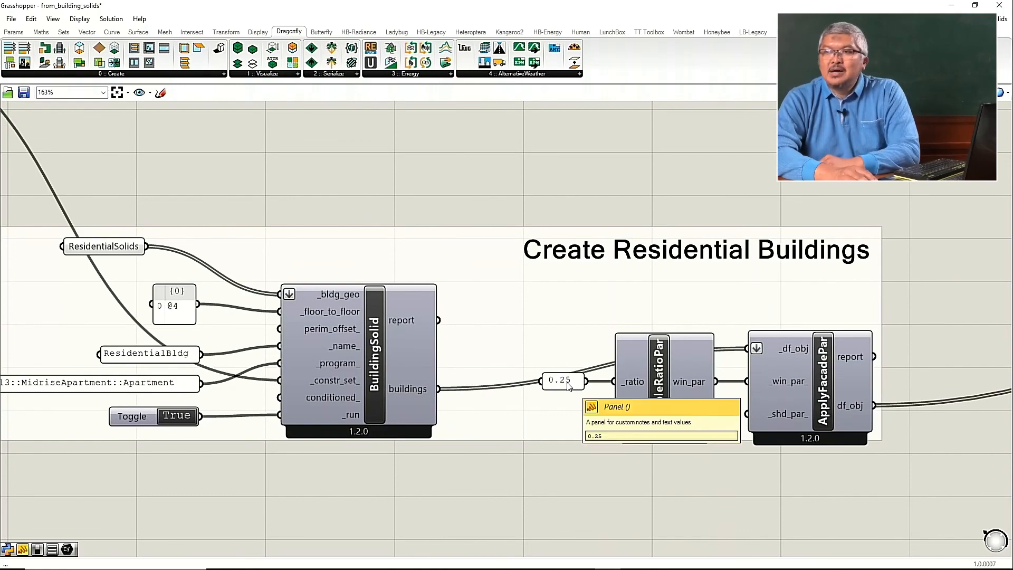
pyautogui.scroll(-5, 567, 387)
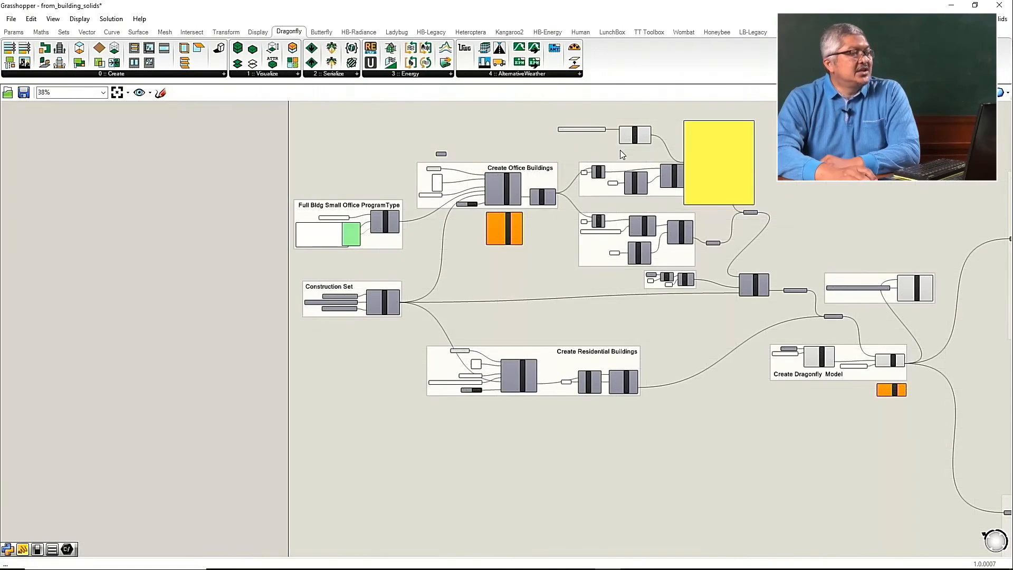
pyautogui.scroll(4, 621, 206)
pyautogui.scroll(5, 612, 475)
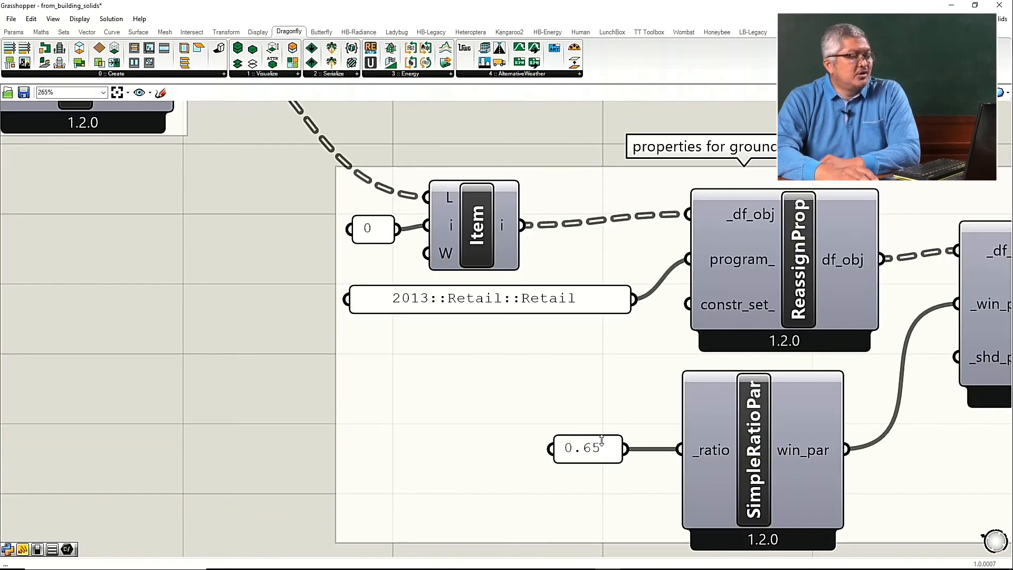
pyautogui.scroll(-1, 599, 451)
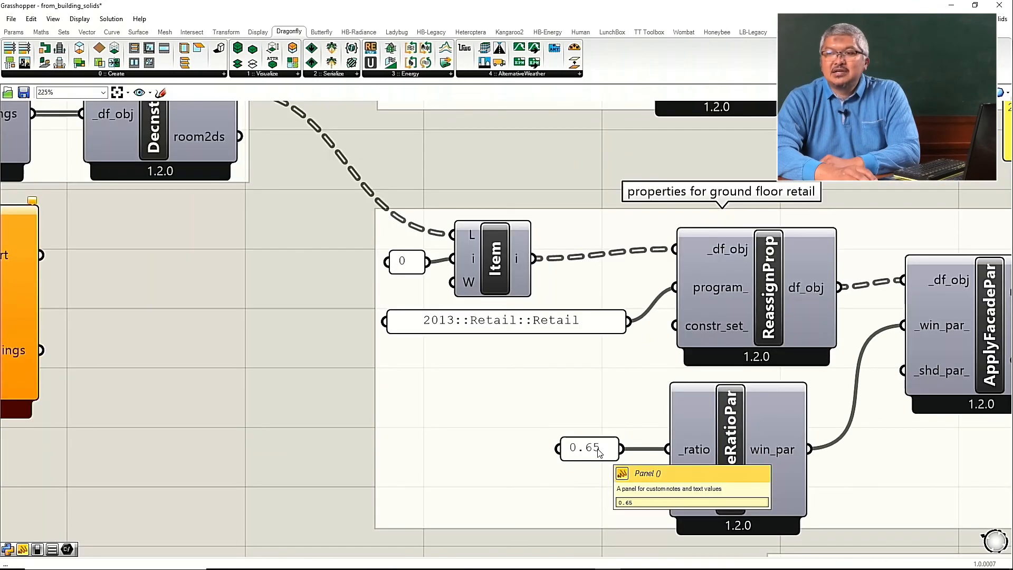